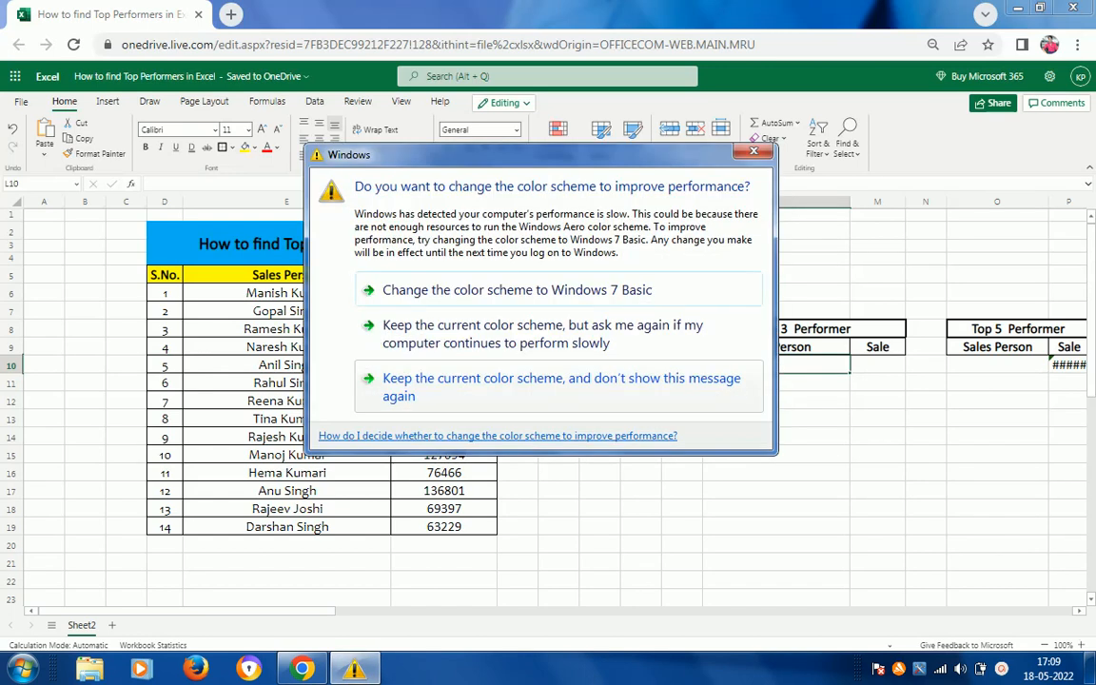
Step: Dismiss the Windows prompt keeping the current color scheme, and move the partial =large formula from P10 to M10
left_click(480, 328)
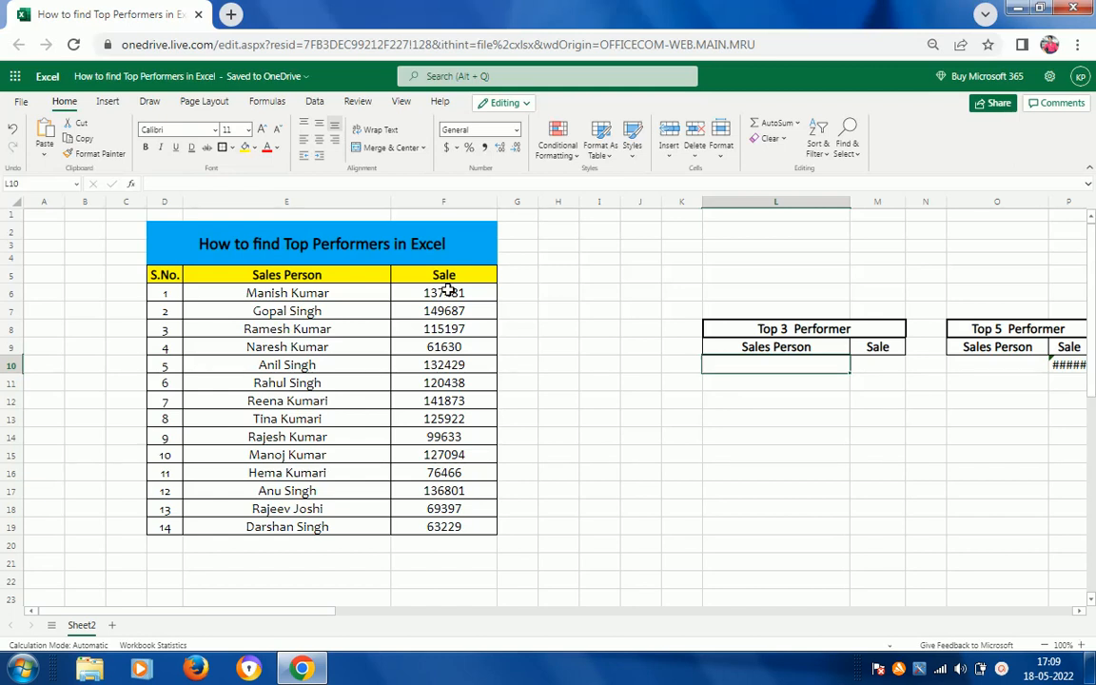
left_click(876, 376)
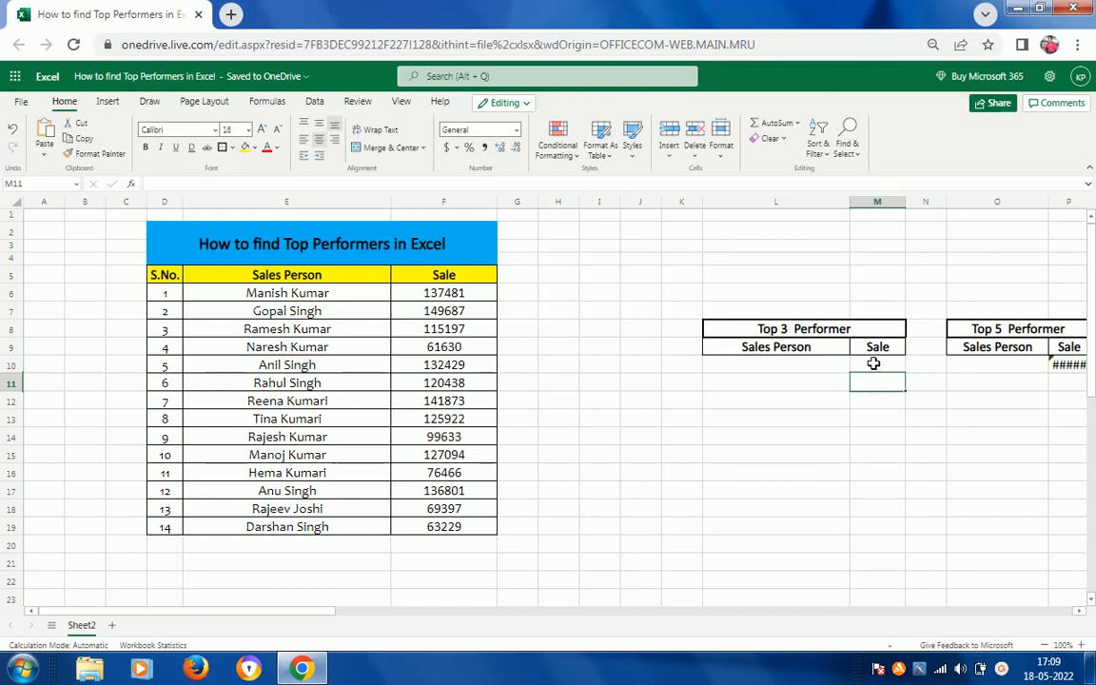
left_click(876, 363)
key("Right")
key("Right")
key("Right")
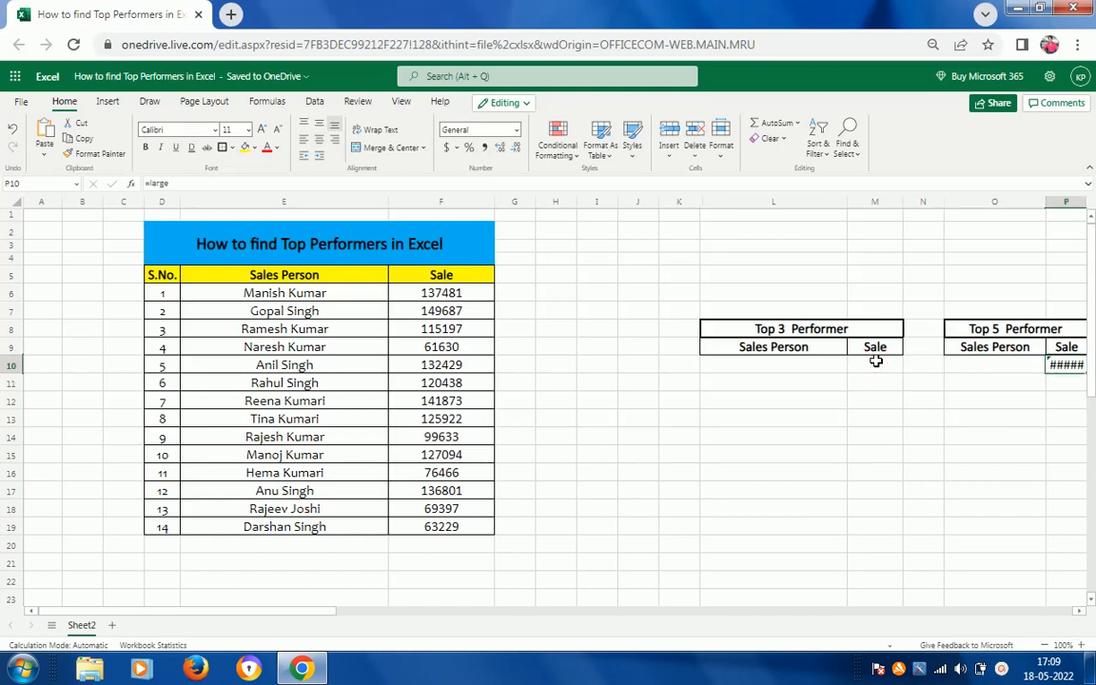
key("ctrl+x")
key("Left")
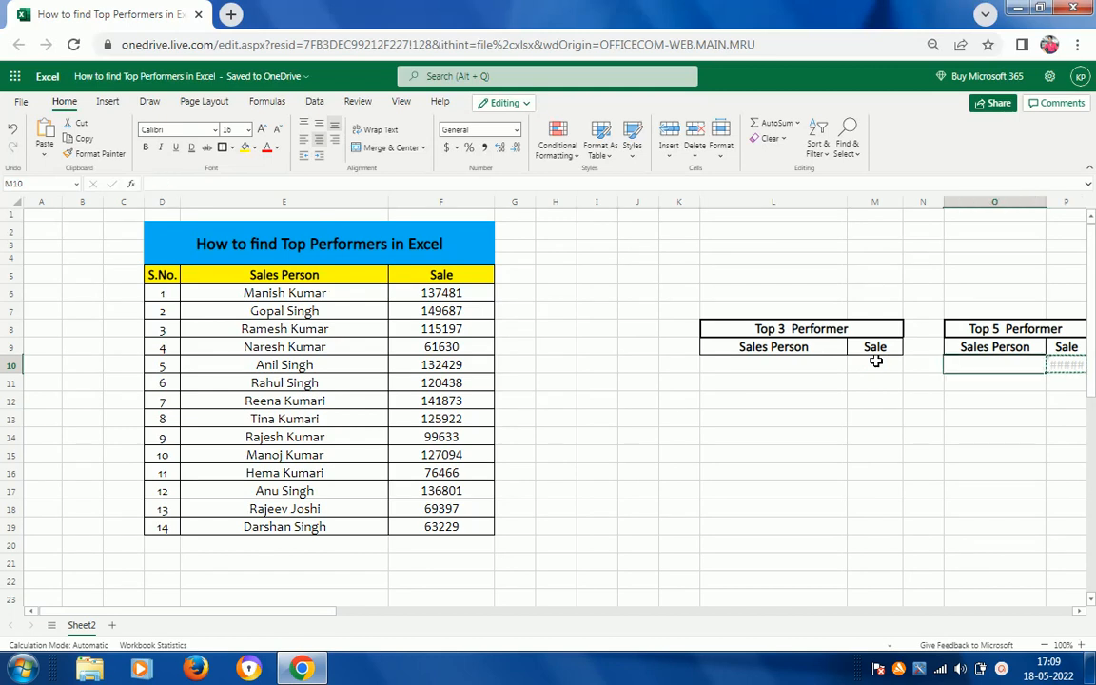
left_click(876, 362)
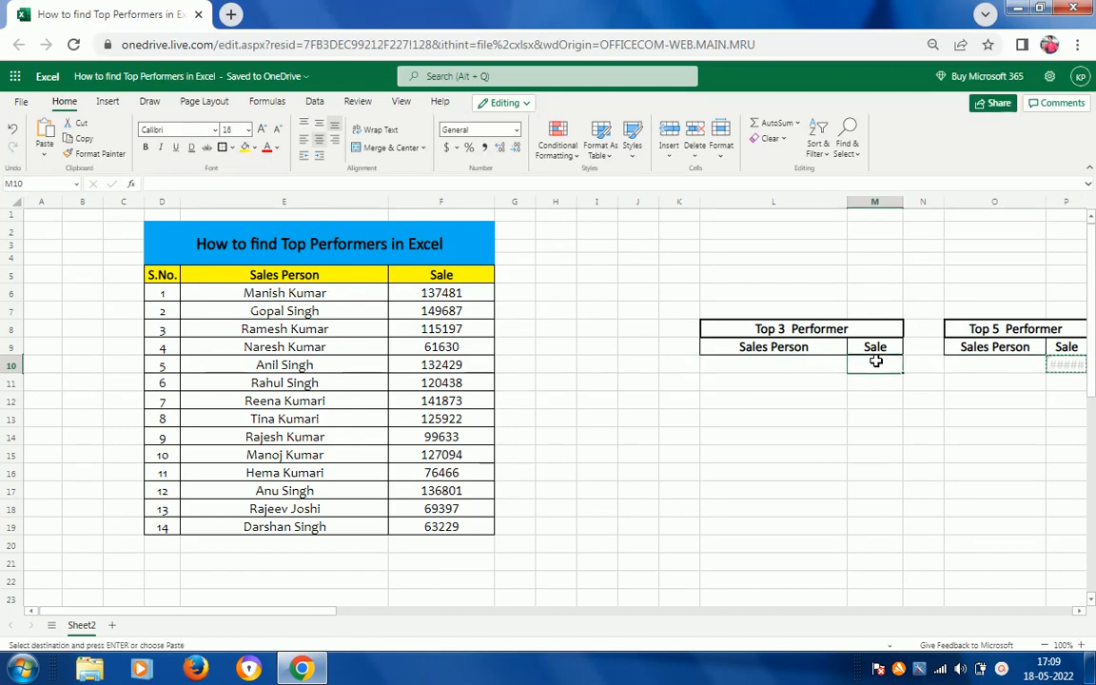
key("Return")
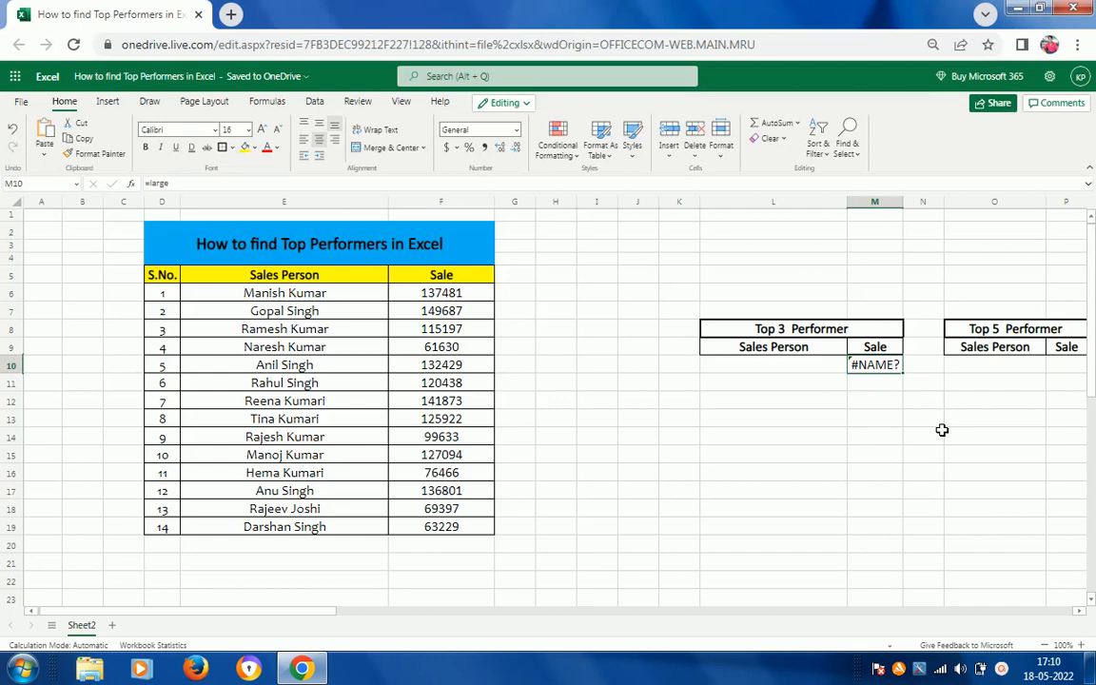
Step: Complete the formula in M10 as =LARGE(F6:F19,D6:D19) to rank the sales in descending order
key("F2")
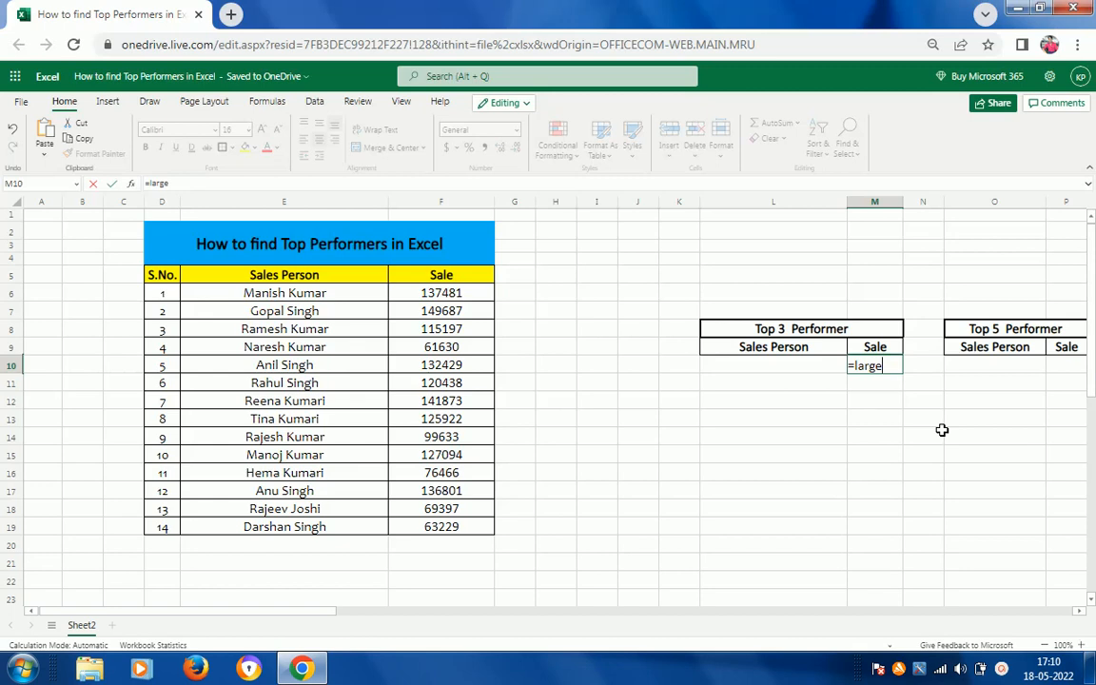
type("(")
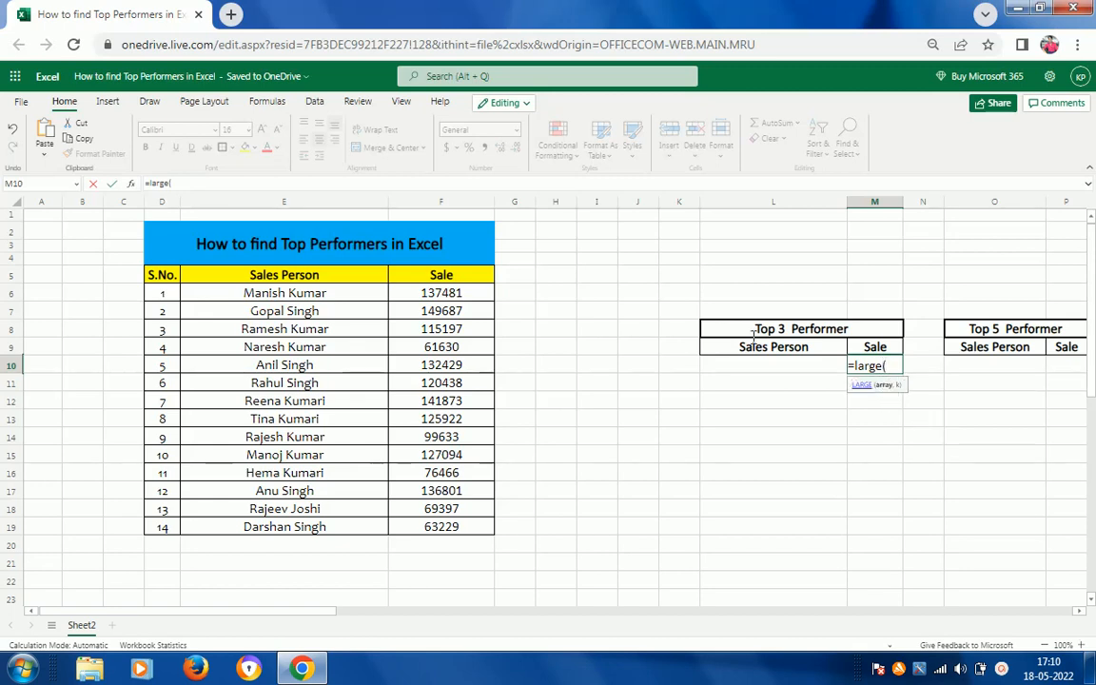
left_click(438, 296)
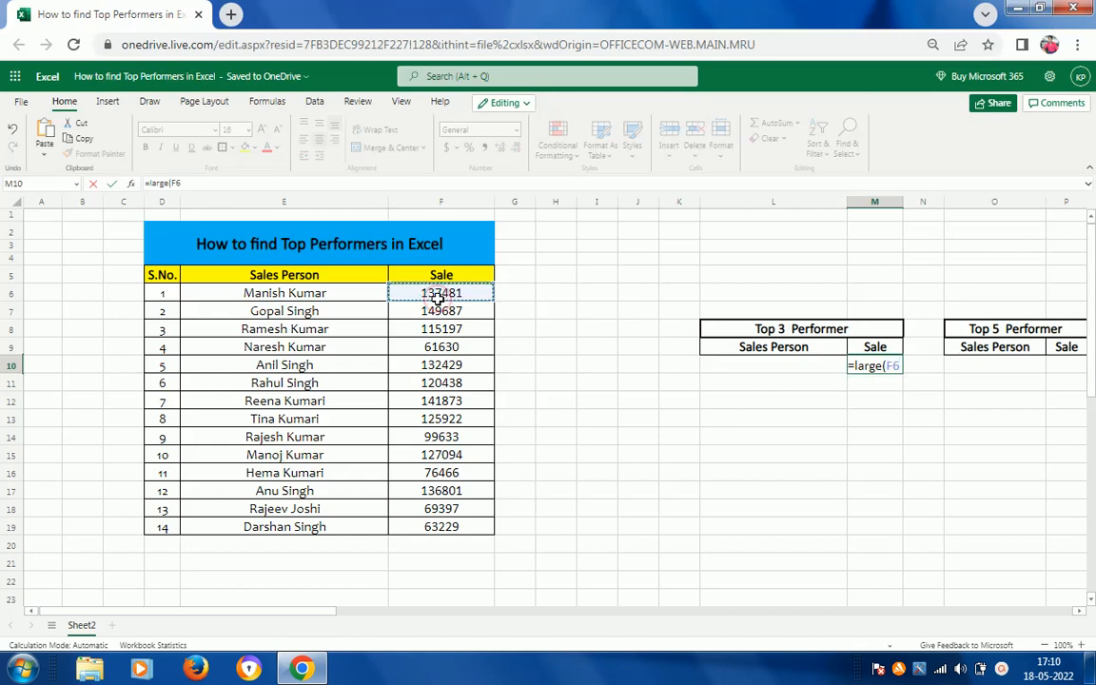
key("ctrl+shift+Down")
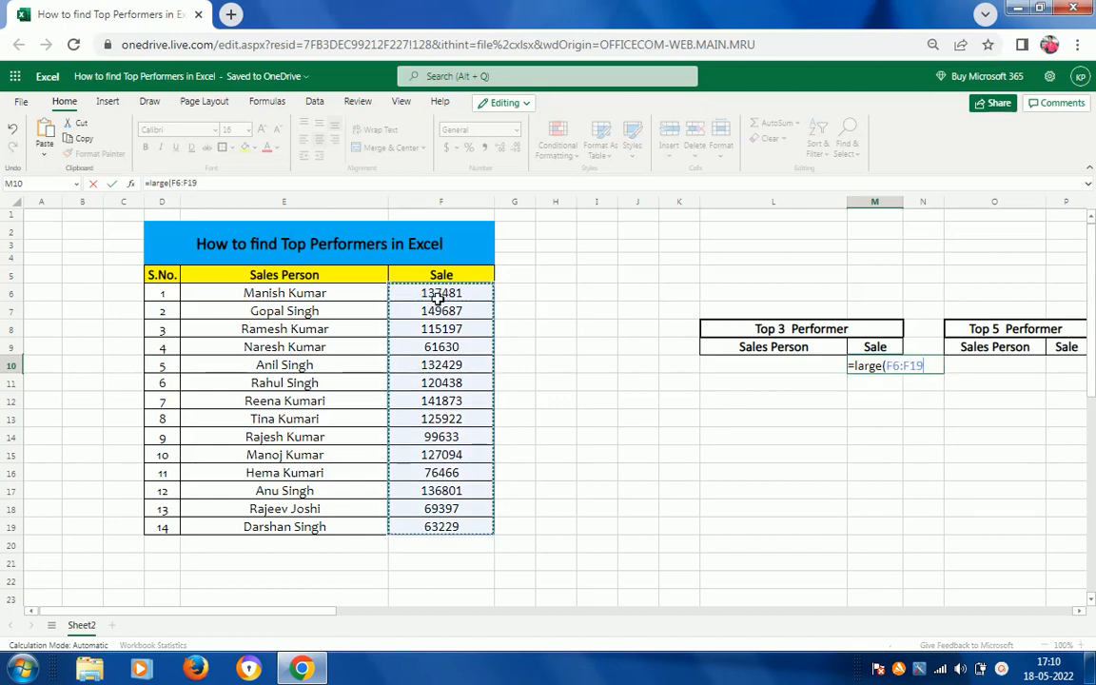
type(",")
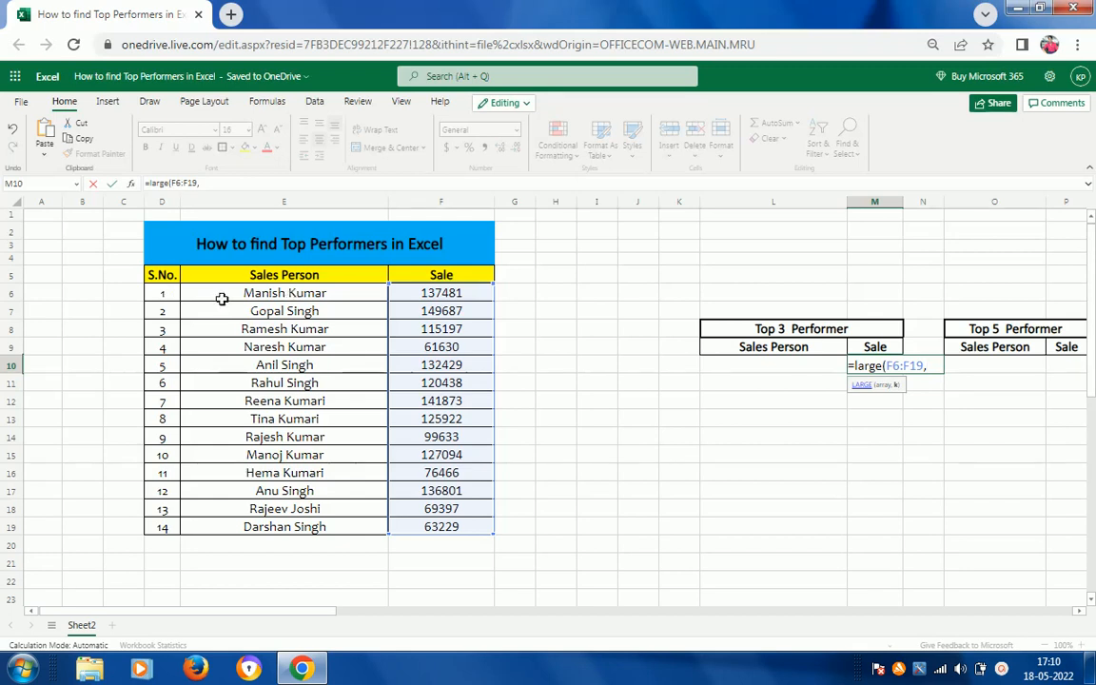
left_click(173, 294)
key("ctrl+shift+Down")
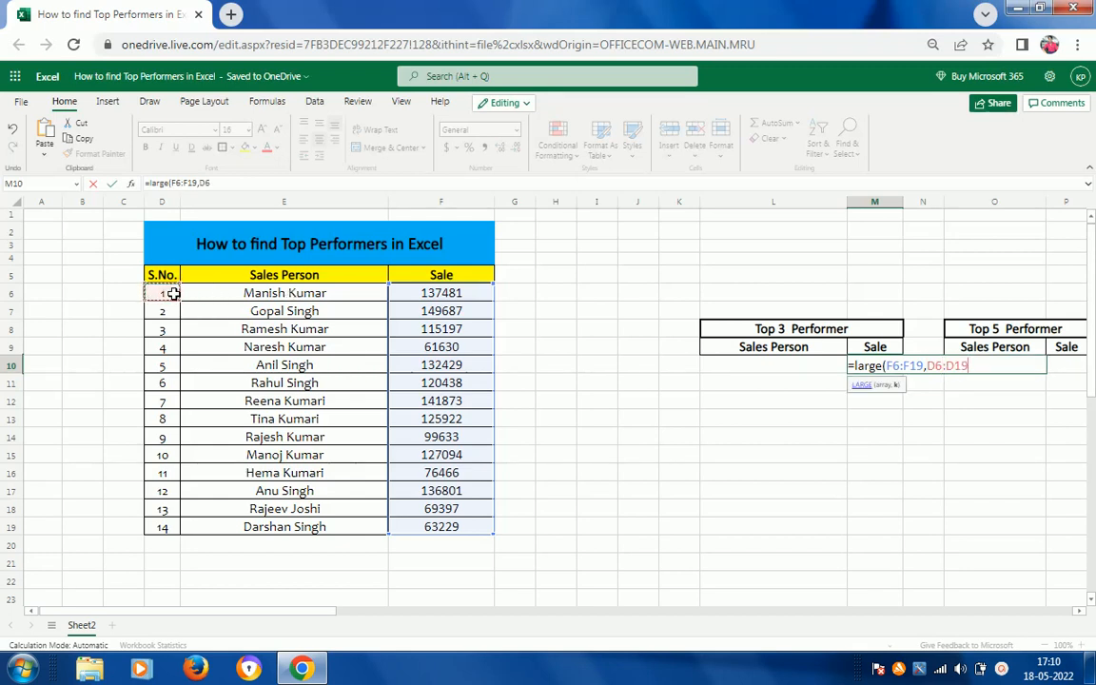
key("Return")
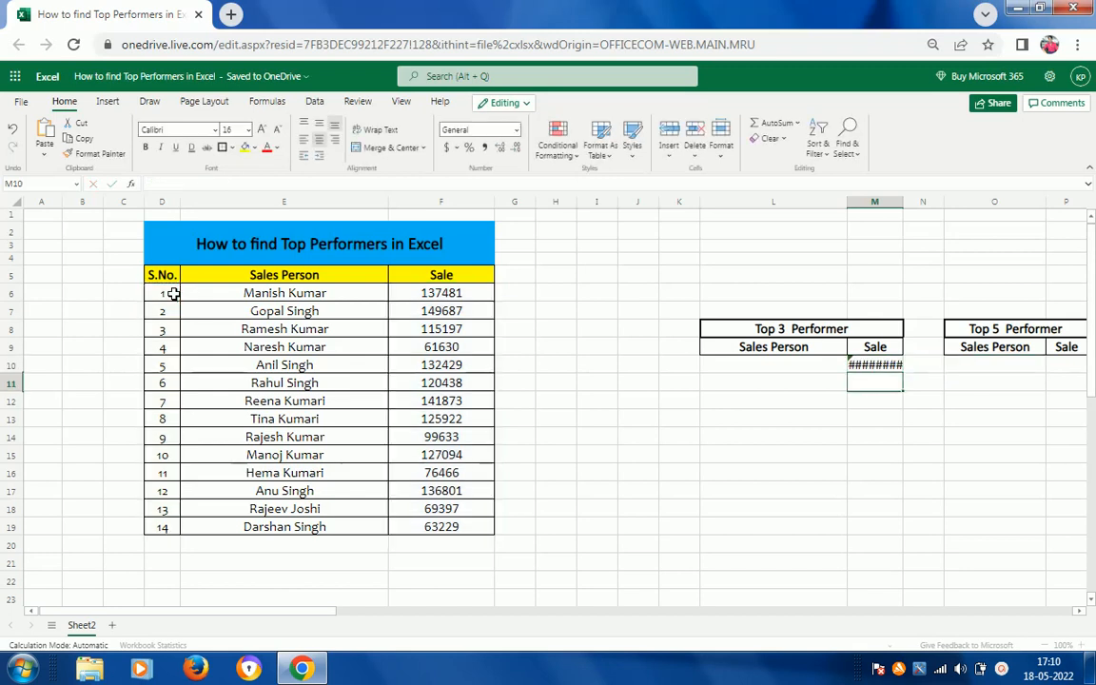
key("Up")
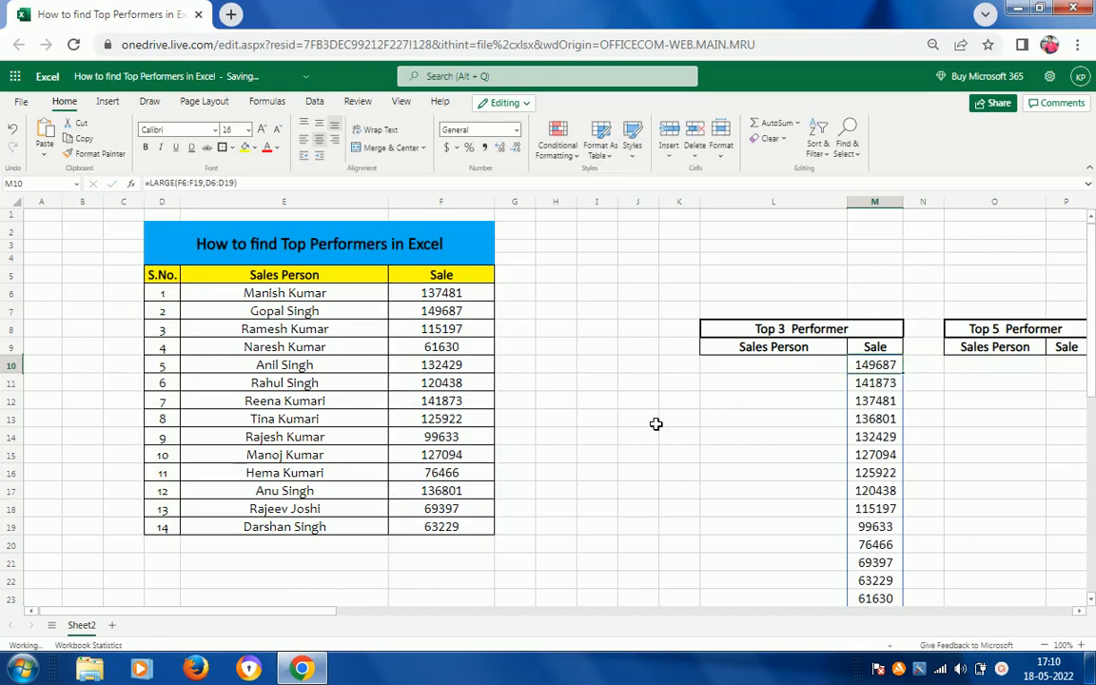
Step: Examine the ranked sales values spilled down M10:M23 and compare them with the source Sale column
left_click(815, 371)
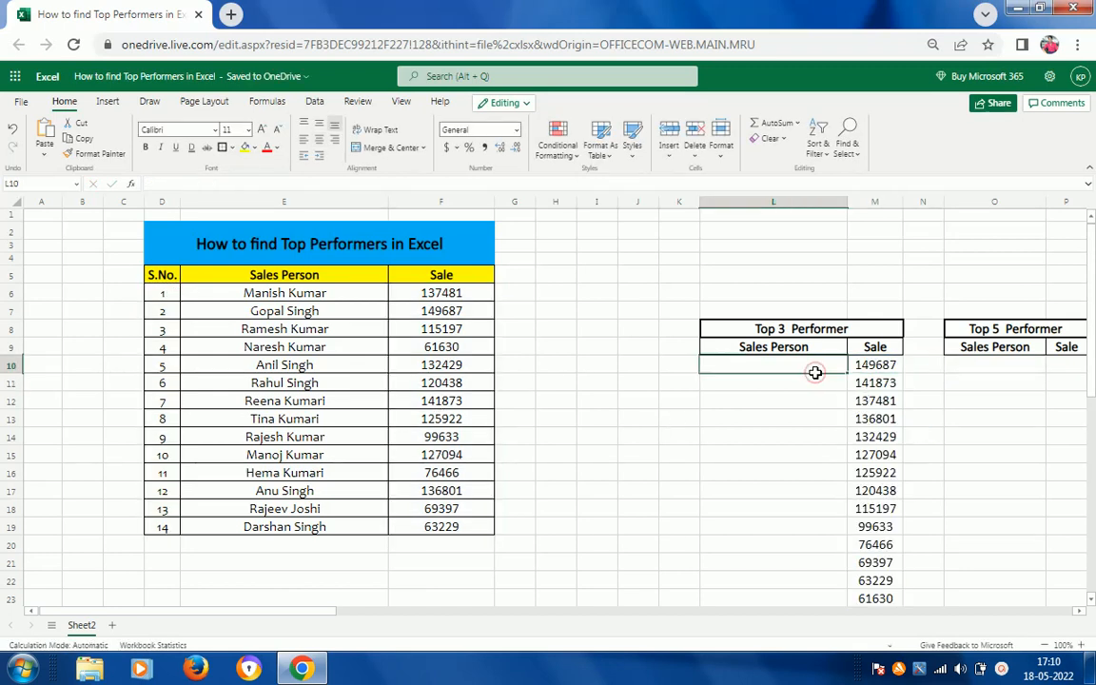
key("Right")
key("Down")
key("Down")
key("Down")
key("Down")
key("Down")
key("Down")
key("Down")
key("Down")
key("Down")
key("Down")
key("Down")
key("Down")
key("Down")
key("Down")
key("Down")
key("Down")
key("Down")
key("Down")
key("Down")
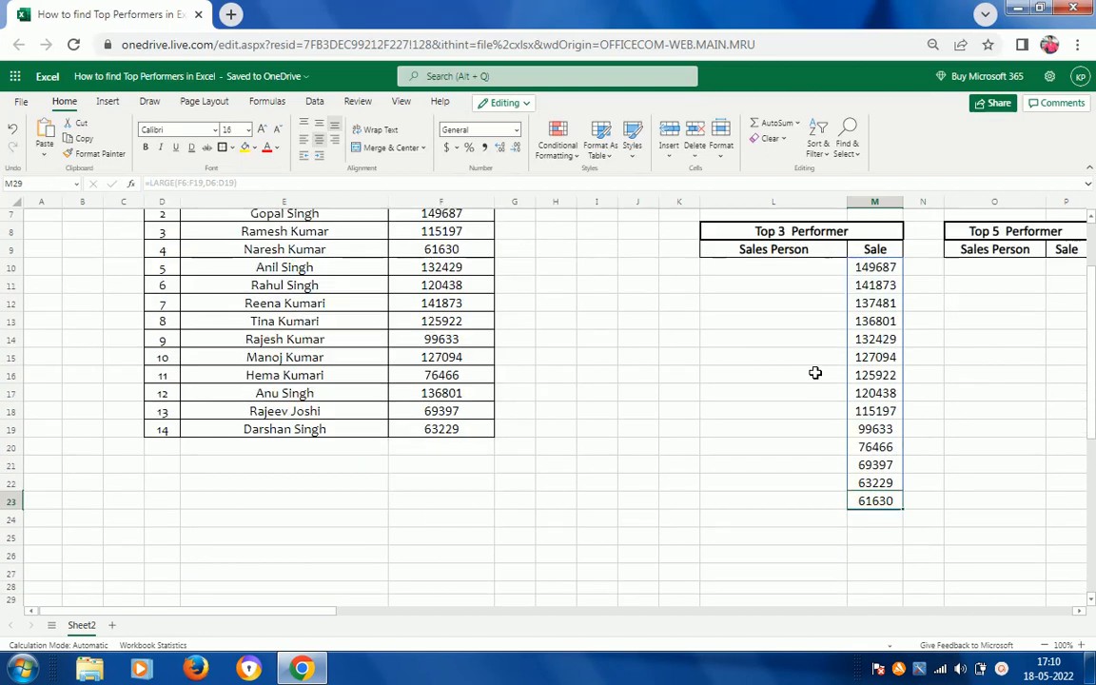
key("Up")
key("Up")
key("Up")
key("Up")
key("Up")
key("Up")
key("Up")
key("Up")
key("Up")
key("Up")
key("Up")
key("Up")
key("Up")
key("Up")
key("Up")
key("Up")
key("Up")
key("Up")
key("Up")
key("Up")
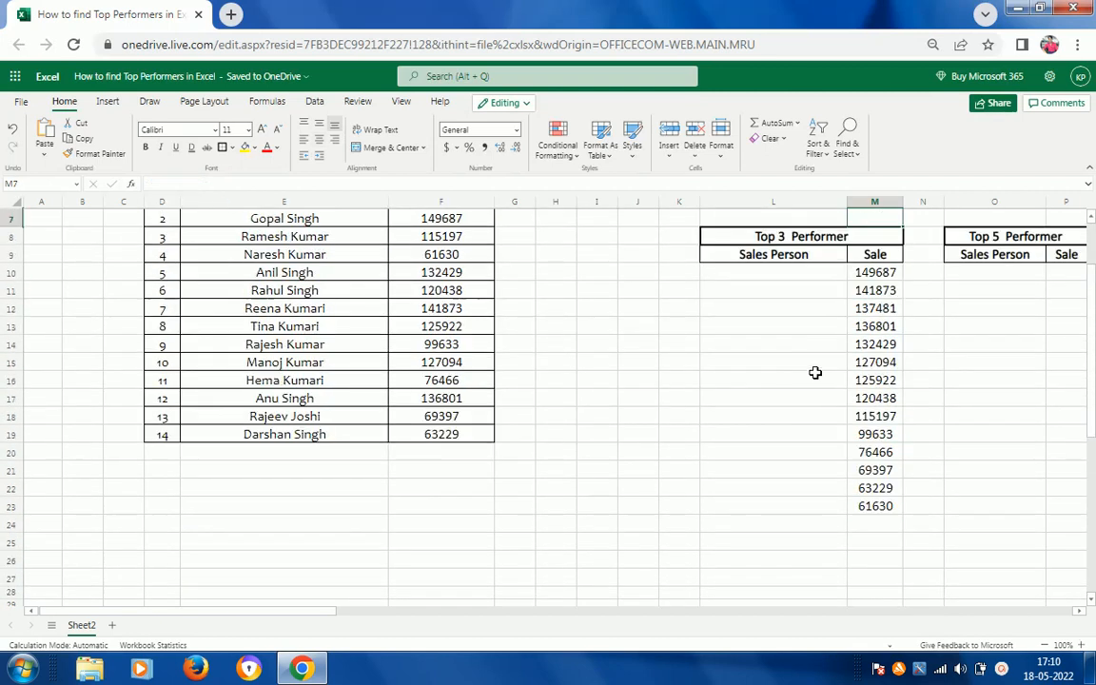
key("Up")
key("Down")
key("Down")
key("Down")
key("Down")
key("ctrl+shift+Down")
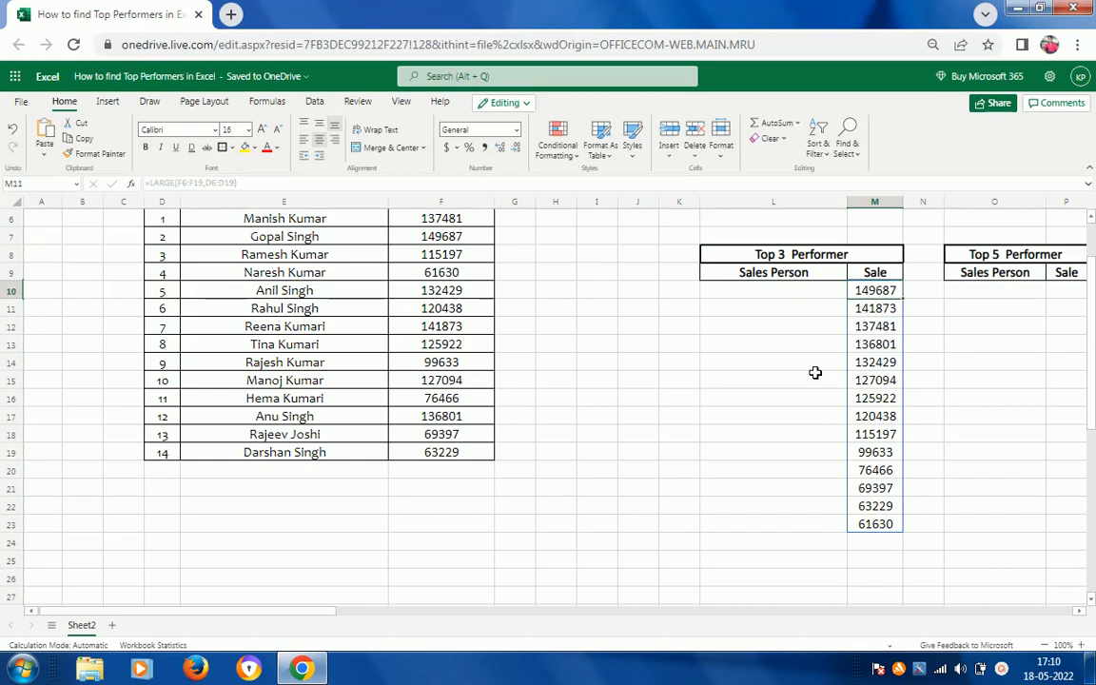
key("Down")
key("Down")
key("Down")
key("Down")
key("Down")
key("Down")
key("Down")
key("Down")
key("Down")
key("Down")
key("Down")
key("Down")
key("Down")
key("Down")
key("Down")
key("Down")
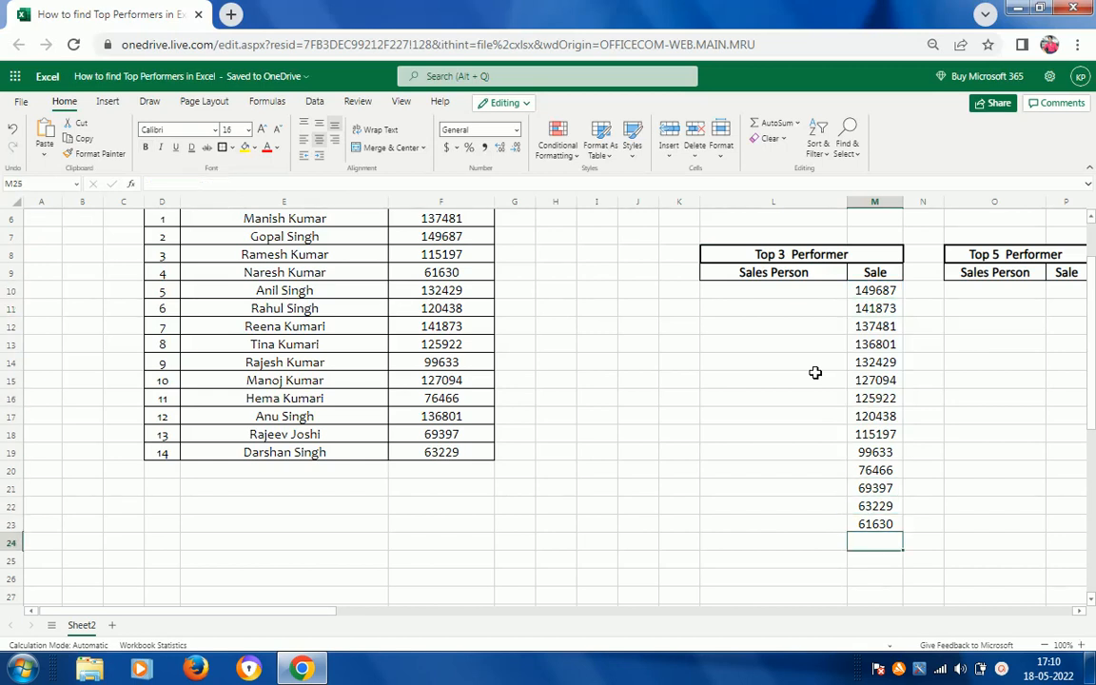
key("Up")
key("Up")
key("Up")
key("Up")
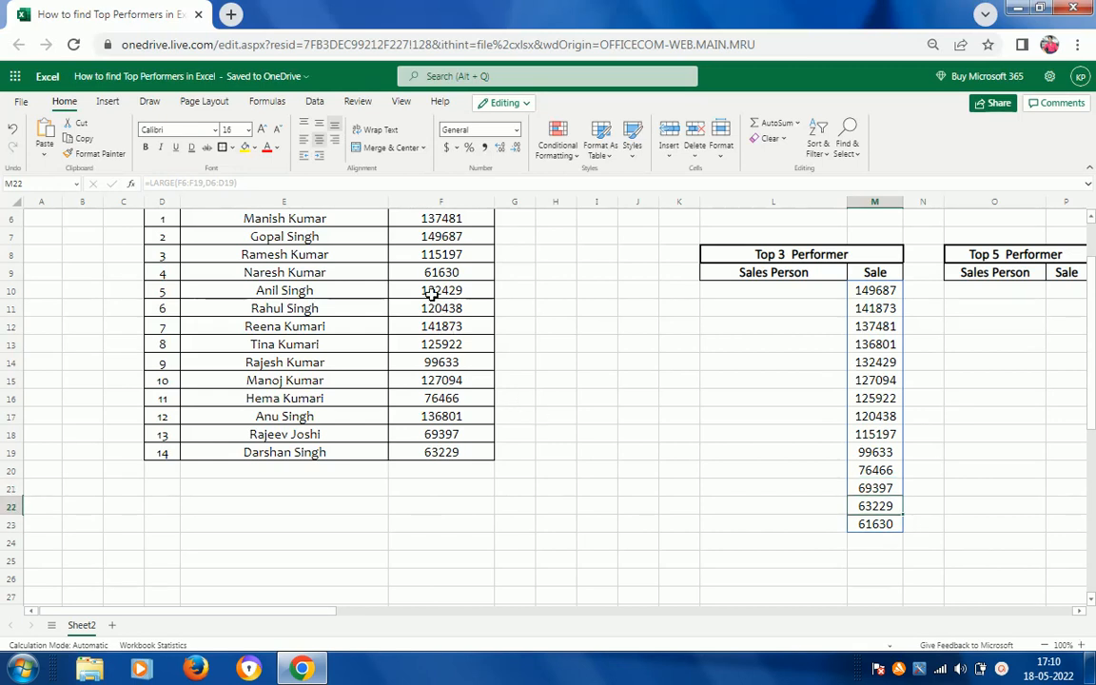
left_click(433, 257)
scroll(431, 295, "up", 2)
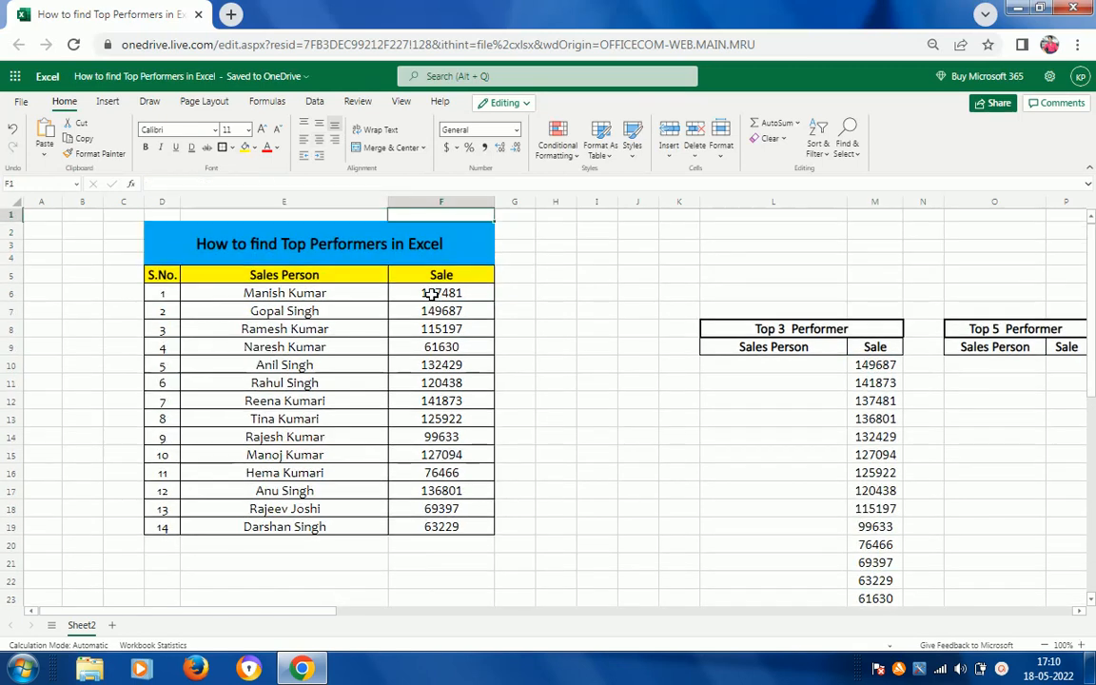
key("Up")
key("Up")
key("Right")
key("Right")
key("Right")
key("Right")
key("Right")
key("Right")
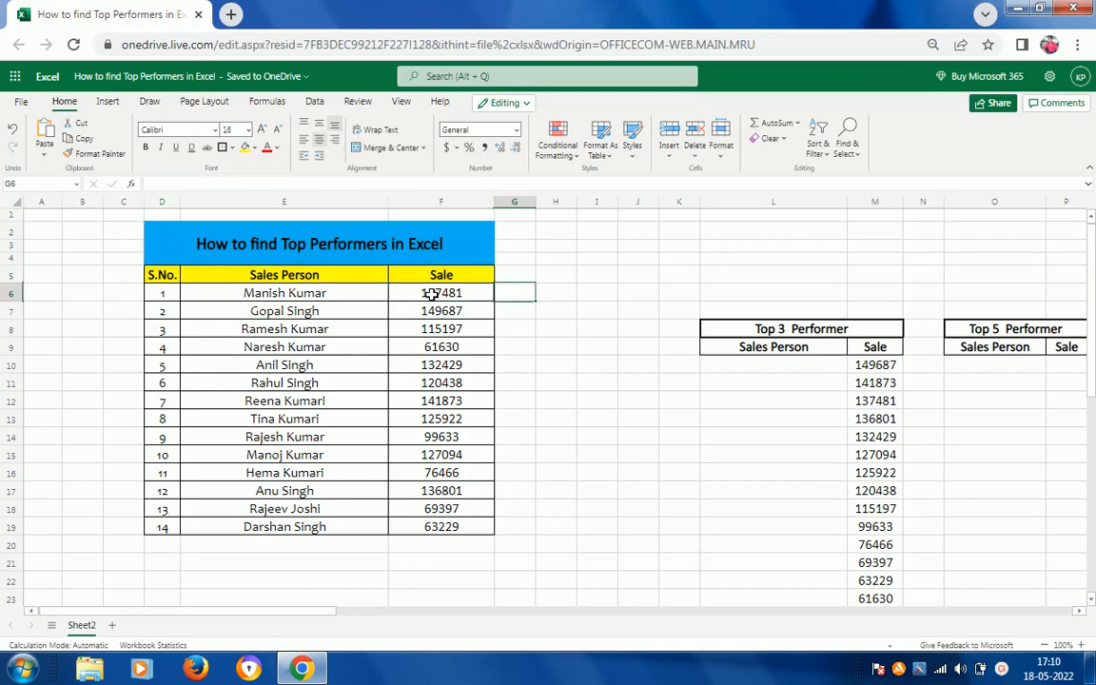
key("Down")
key("Down")
key("Down")
key("Down")
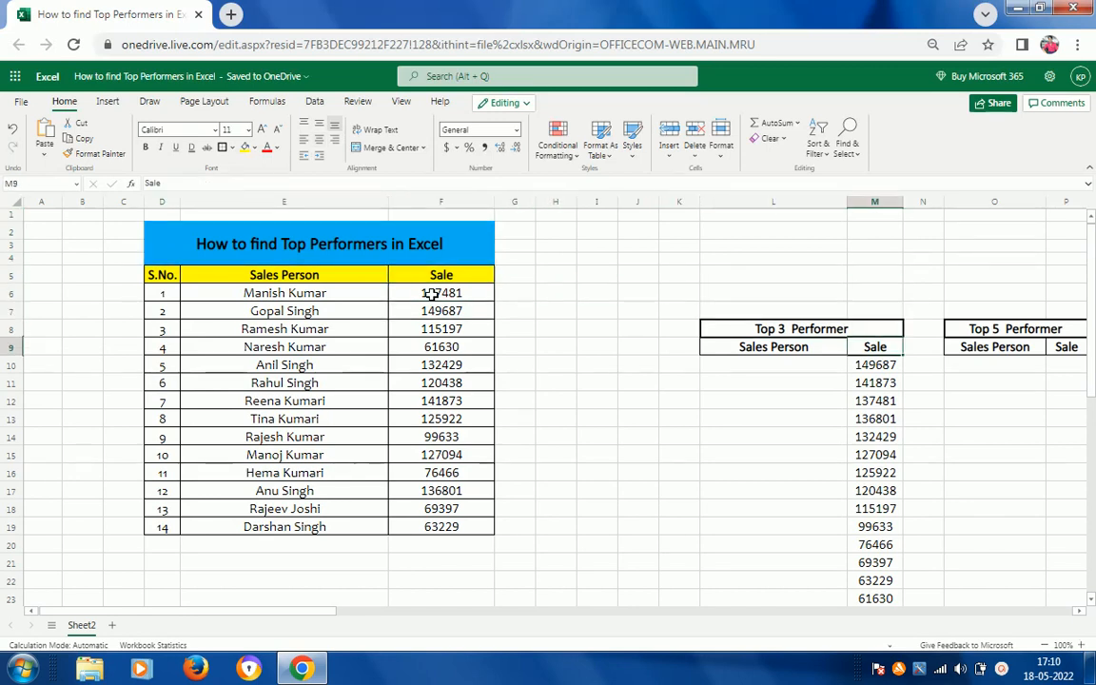
key("Right")
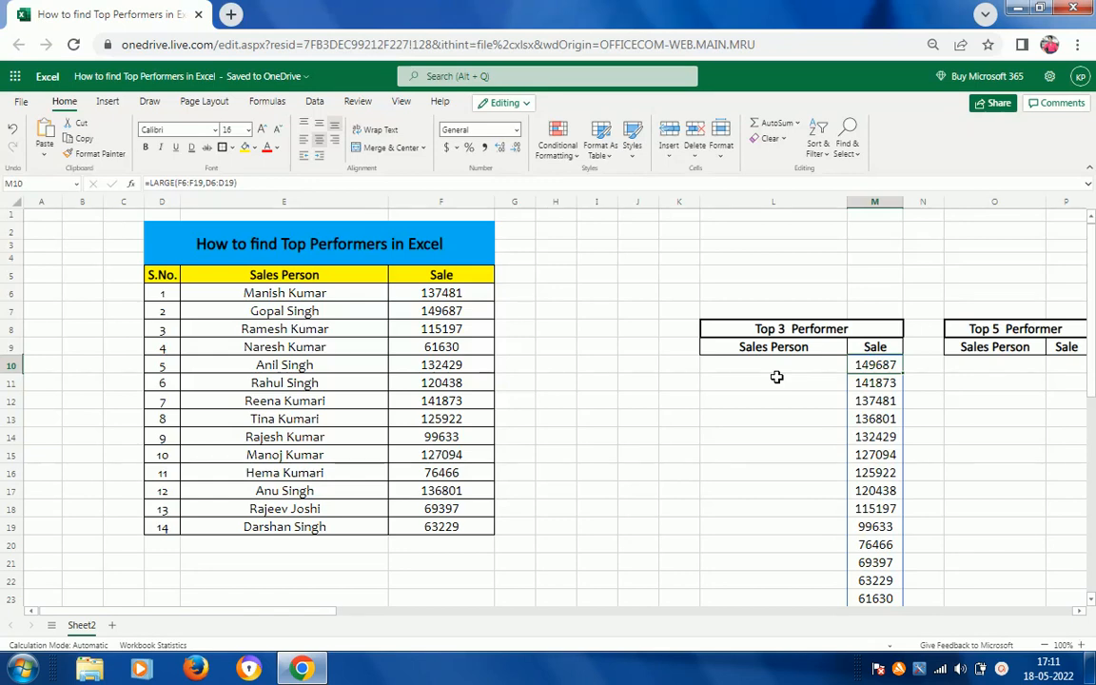
key("F2")
key("Left")
key("Left")
key("Left")
key("Left")
key("Left")
key("Left")
key("Left")
key("Left")
key("Left")
key("Left")
key("Left")
key("Left")
key("Left")
key("Left")
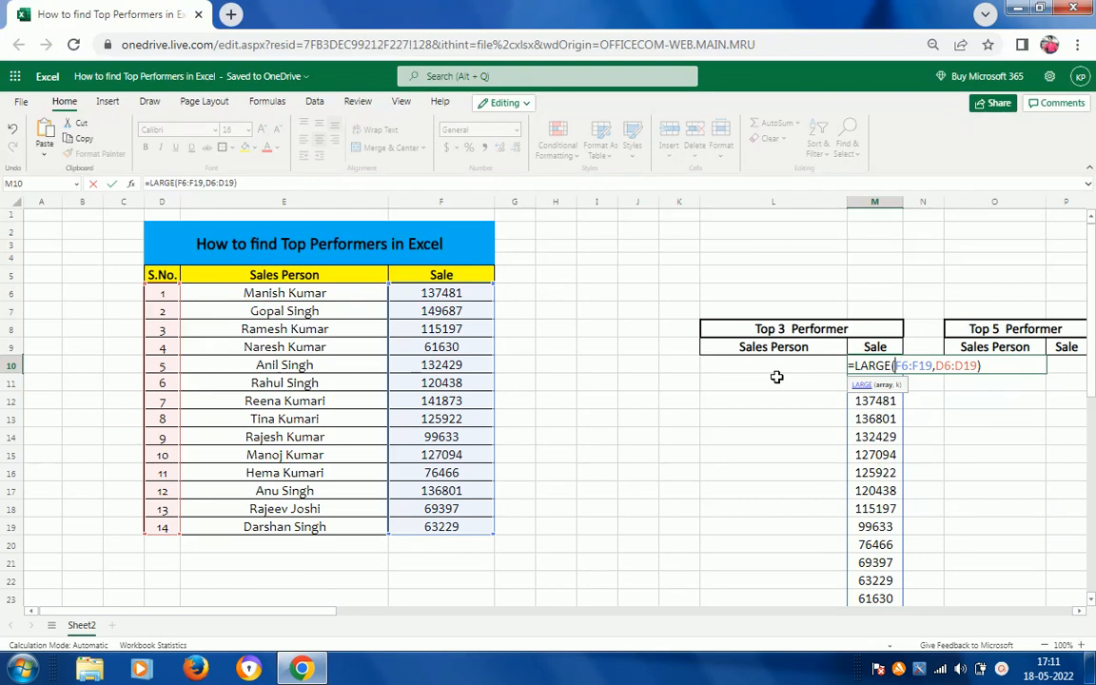
key("shift+Right")
key("shift+Right")
key("shift+Right")
key("shift+Right")
key("shift+Right")
key("shift+Right")
key("shift+Right")
key("shift+Right")
key("shift+Right")
key("shift+Right")
key("shift+Right")
key("shift+Right")
key("shift+Right")
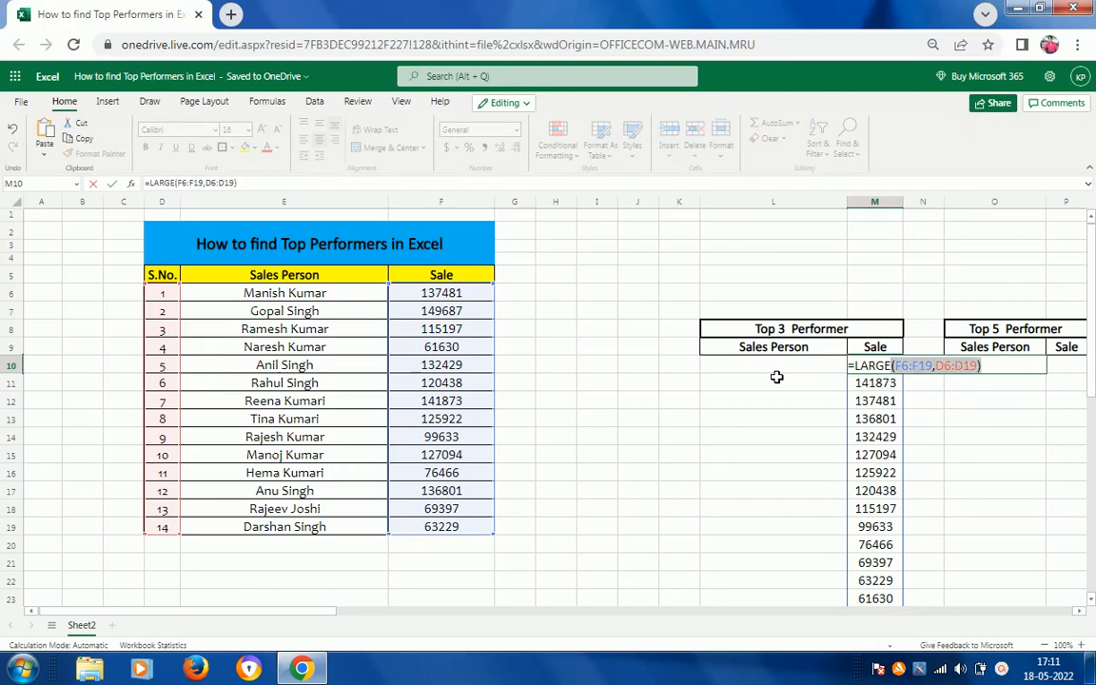
key("BackSpace")
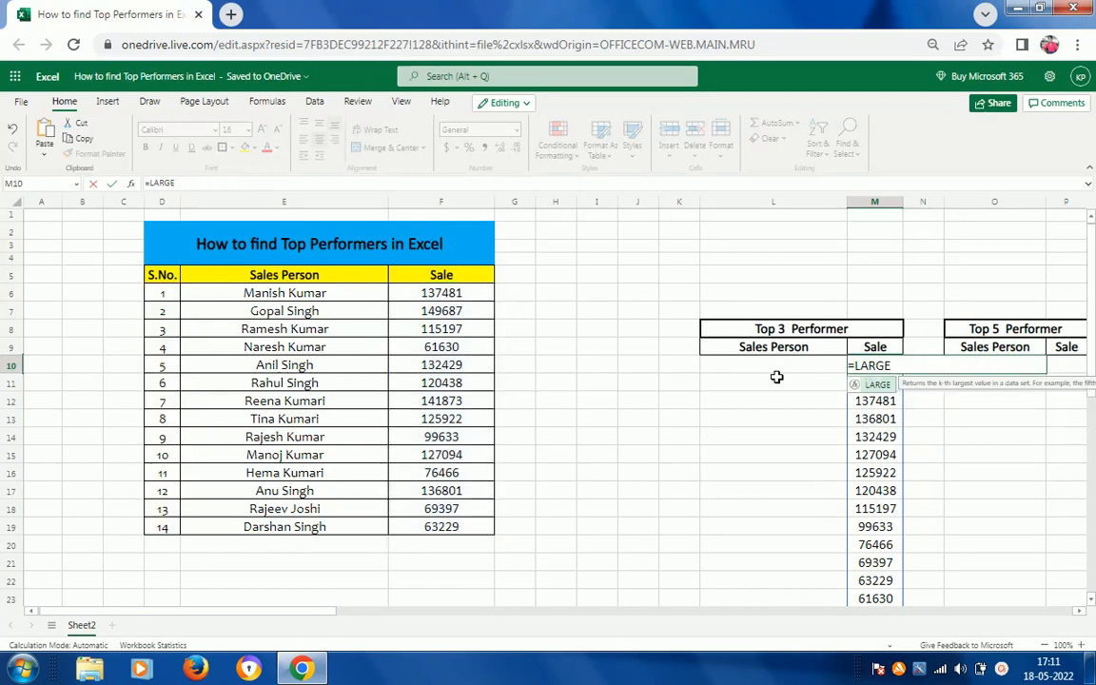
type("(")
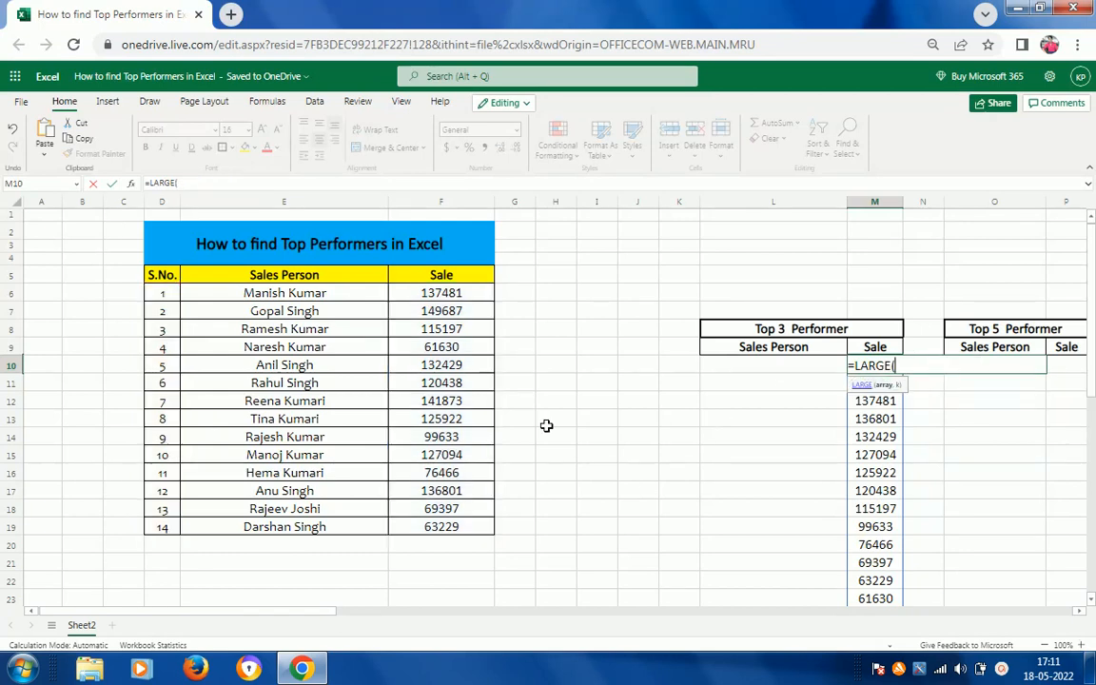
left_click(474, 296)
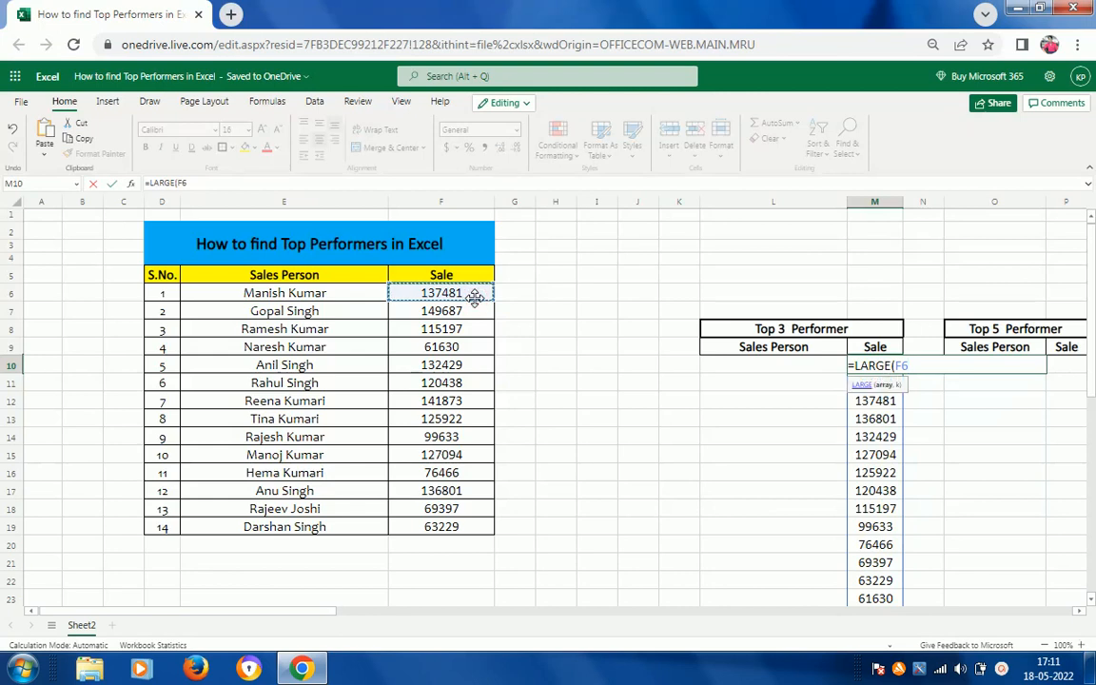
key("Escape")
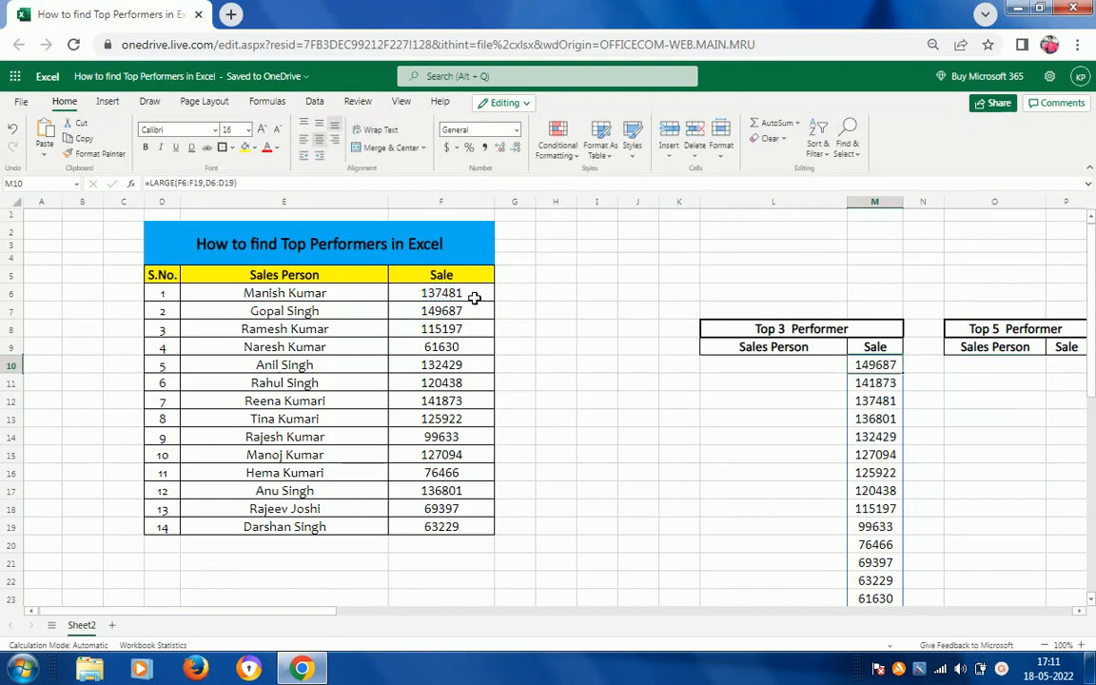
Step: Number the first three rows beside the Top 3 Performer table by entering 1, 2 and 3 in K10:K12
key("Right")
key("Left")
key("Left")
key("Left")
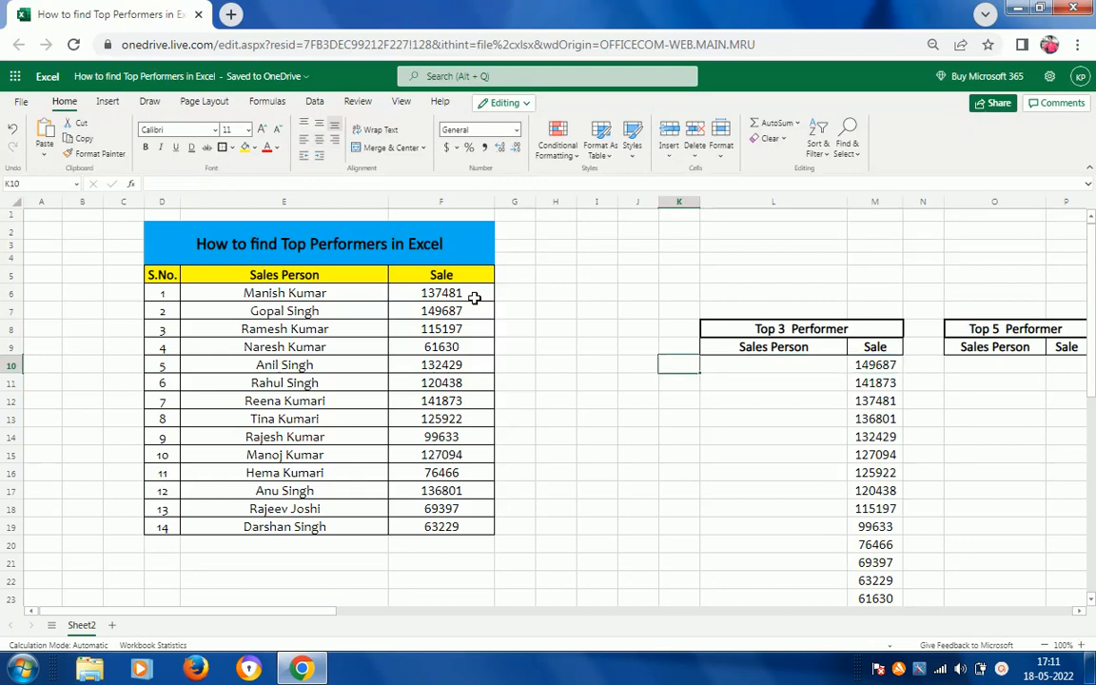
key("Right")
key("Right")
key("Left")
type("1")
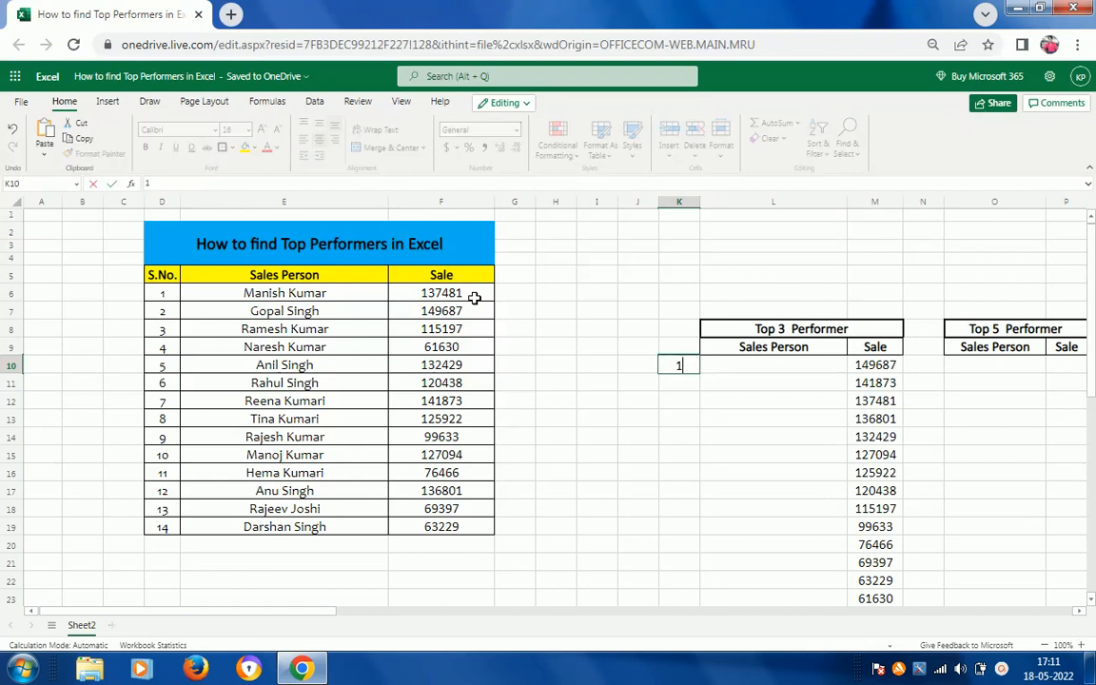
key("Return")
type("2")
key("Return")
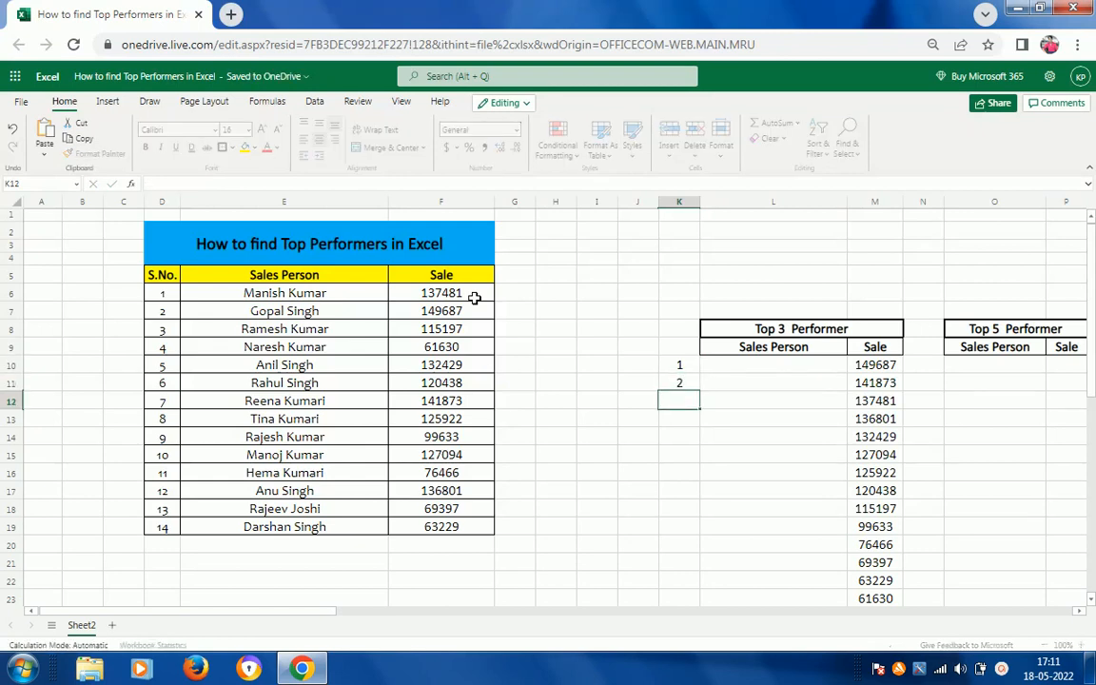
type("3")
key("Up")
key("Up")
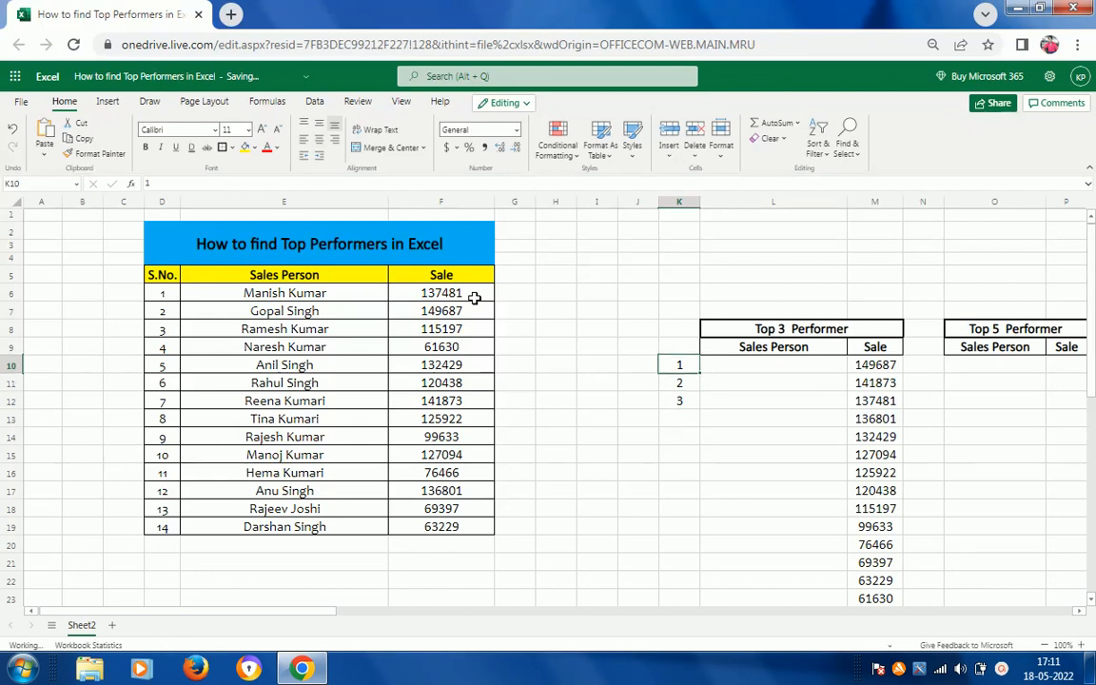
key("Up")
key("Up")
key("Right")
key("Right")
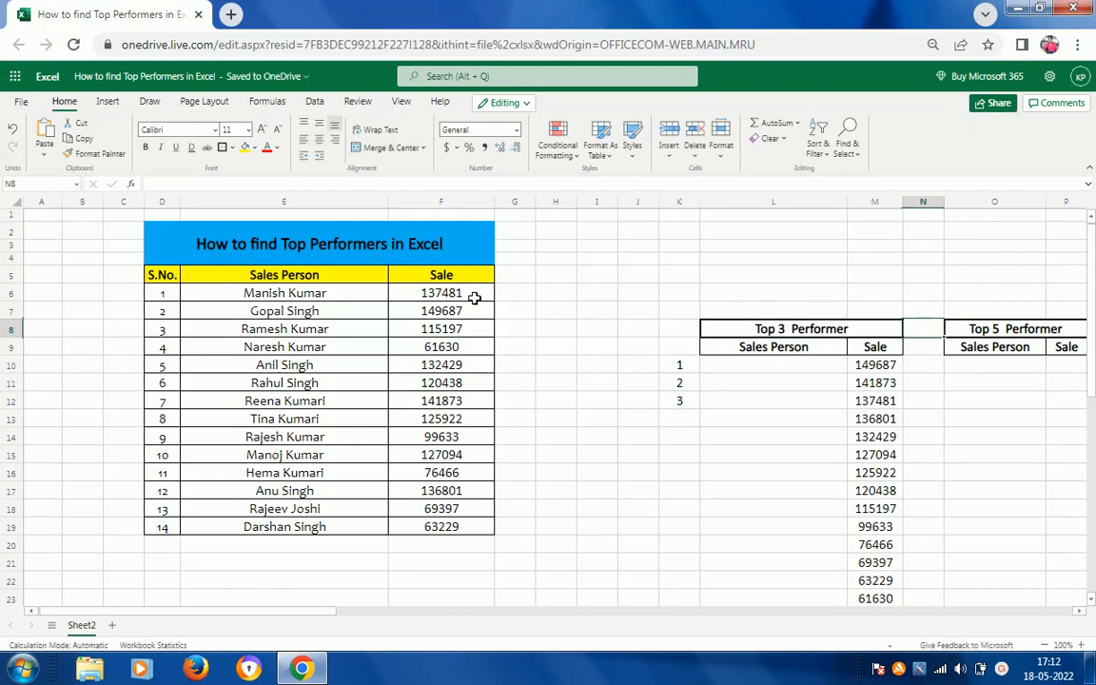
key("Left")
key("Left")
key("Down")
key("Down")
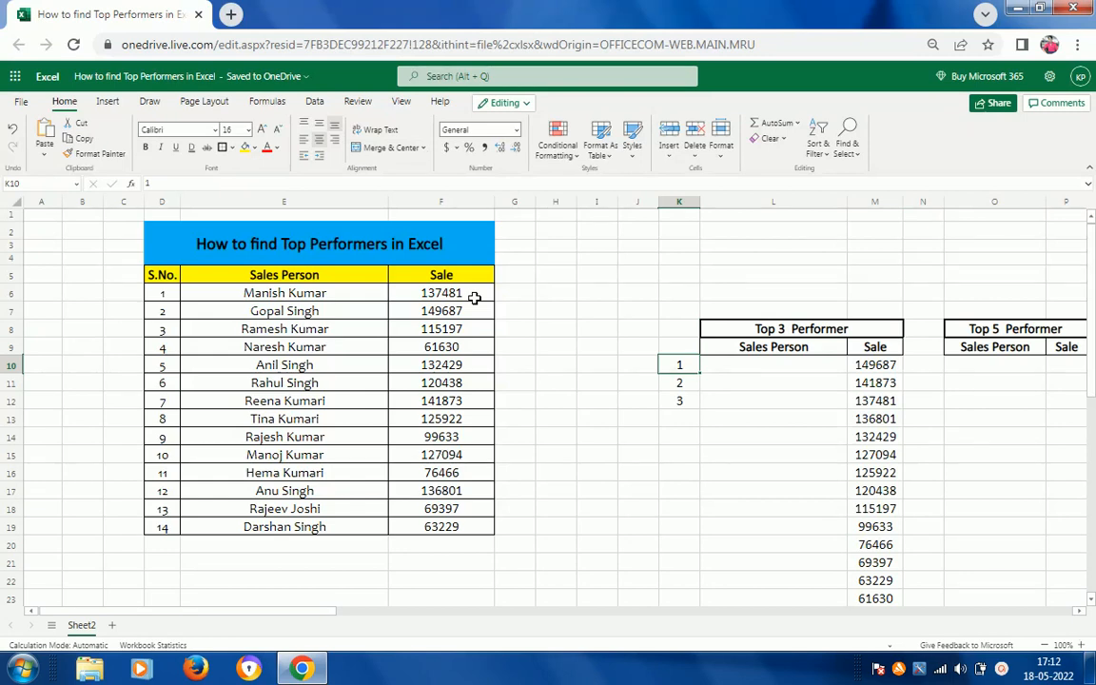
key("Right")
key("Right")
key("Right")
key("Up")
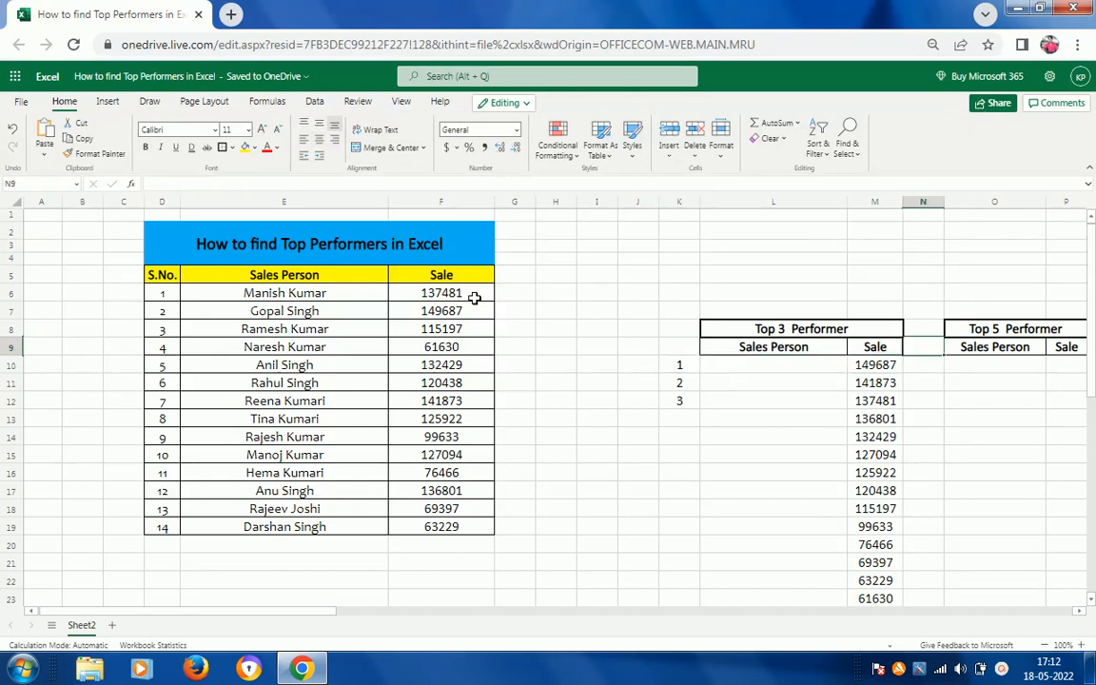
key("Right")
key("Up")
key("Down")
key("Down")
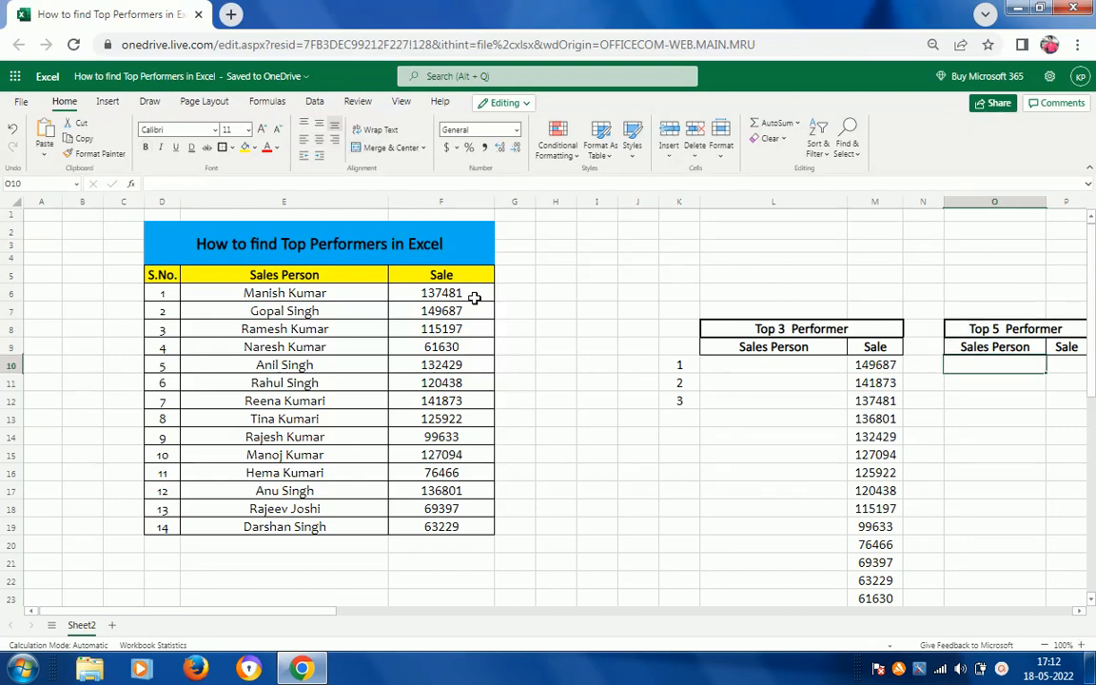
key("Left")
key("Left")
key("Left")
key("Left")
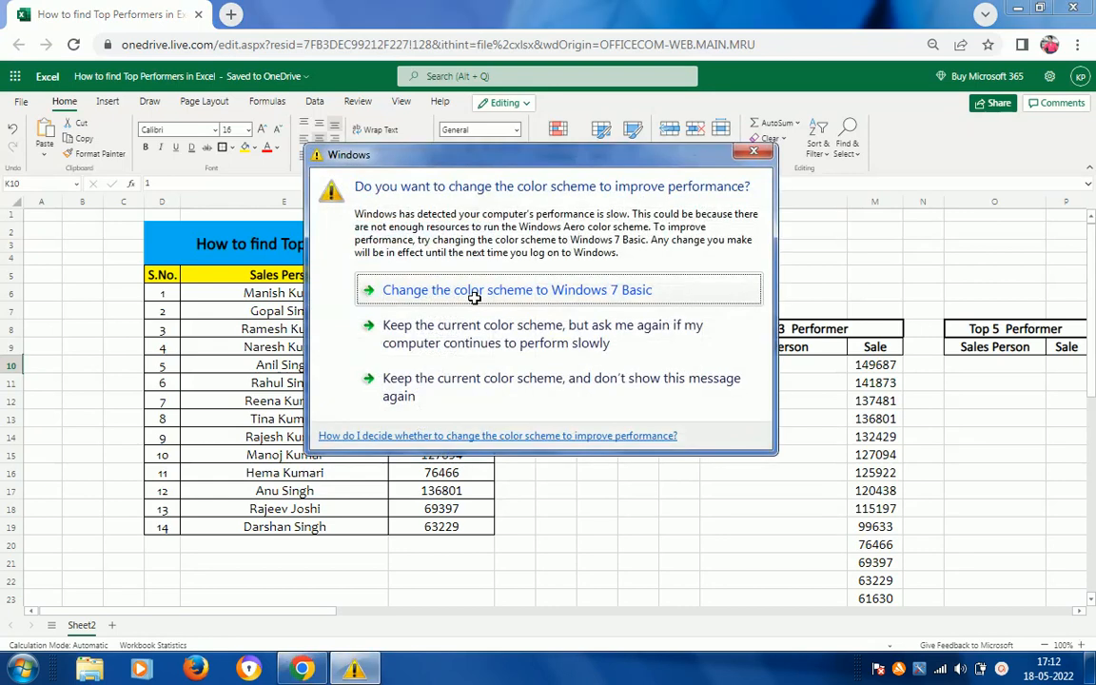
Step: Keep the current color scheme in the Windows prompt and clear the arguments of the LARGE formula in M10
left_click(468, 335)
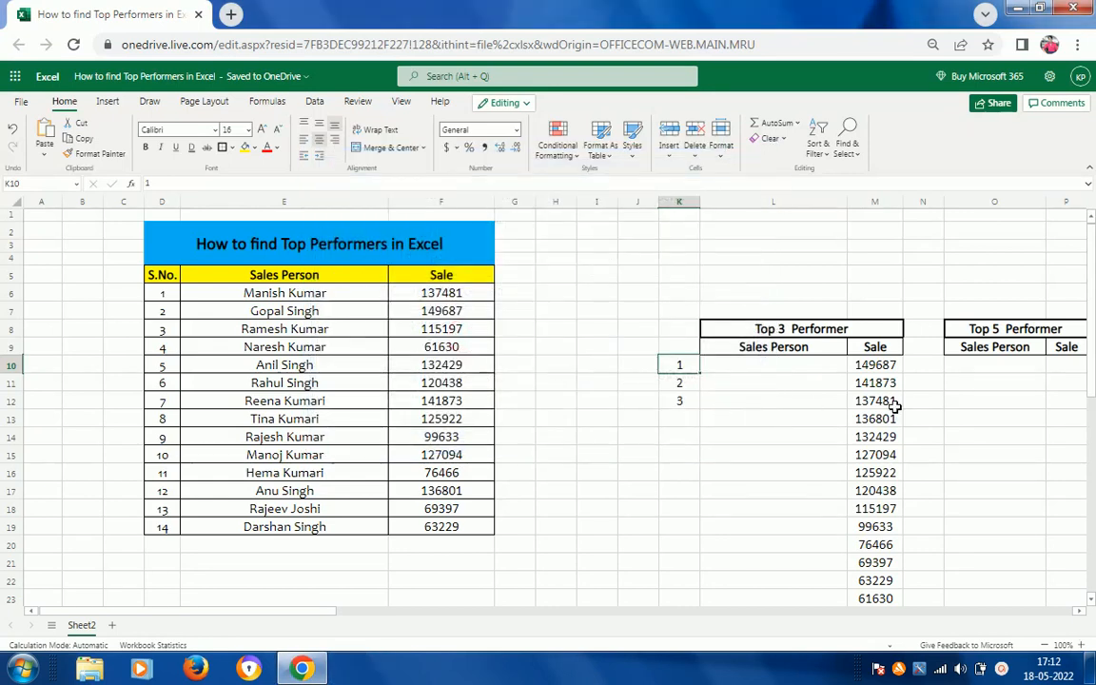
left_click(876, 363)
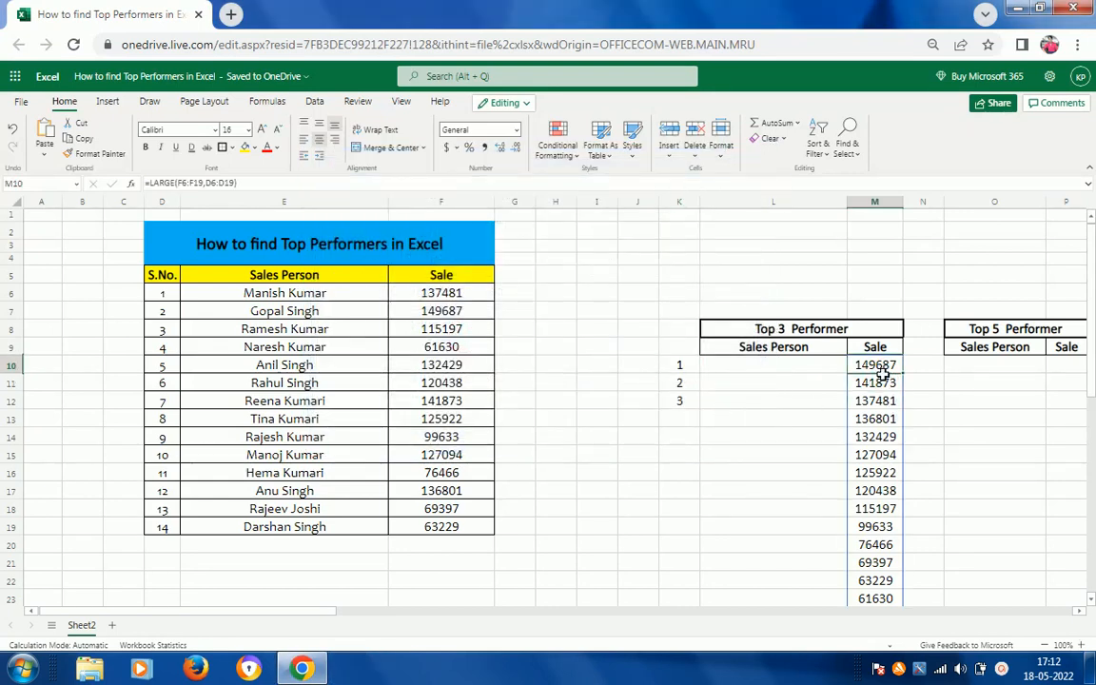
double_click(883, 373)
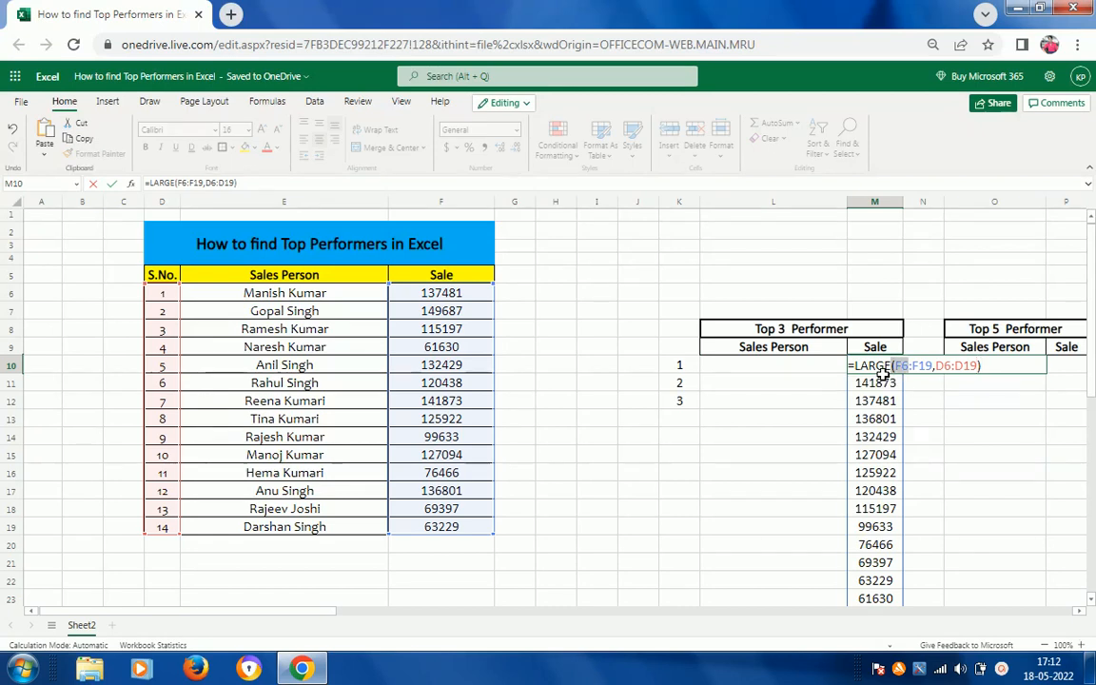
key("shift+End")
key("BackSpace")
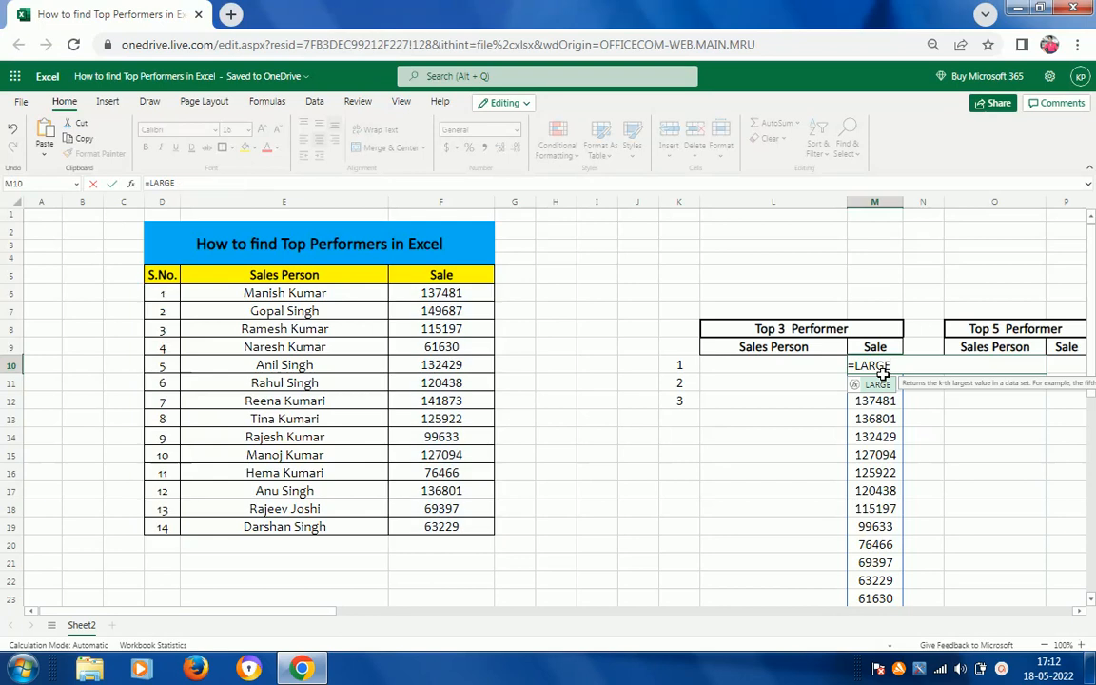
Step: Complete the formula in M10 as =LARGE(F6:F19,K10), so the rank comes from the number beside the table
type("(")
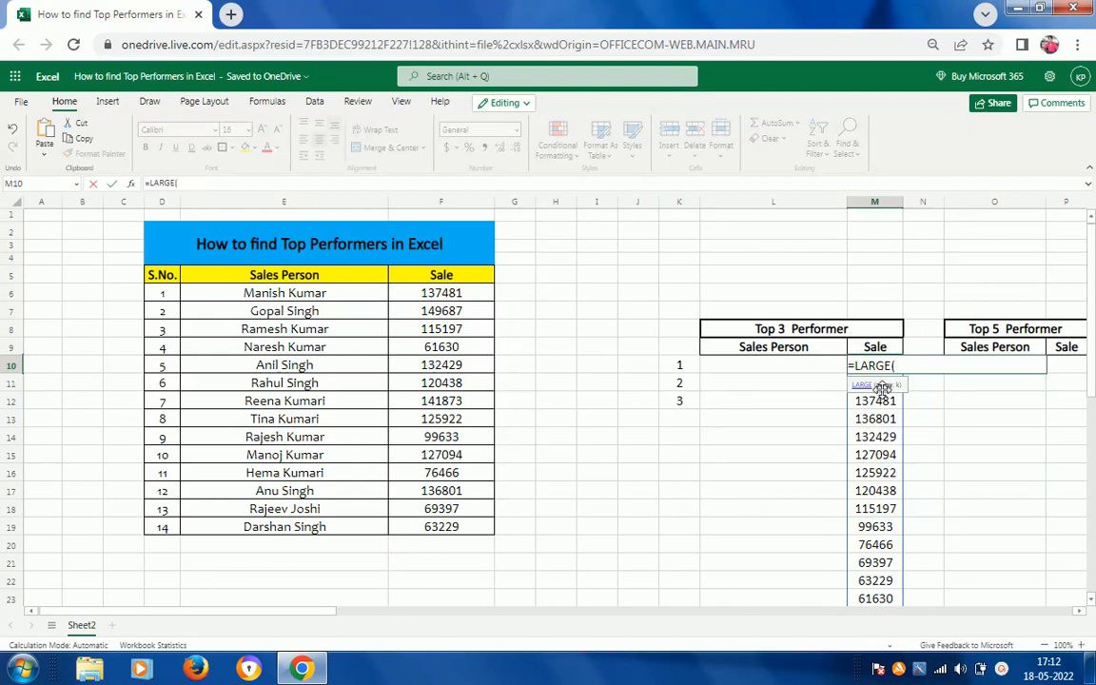
left_click(453, 294)
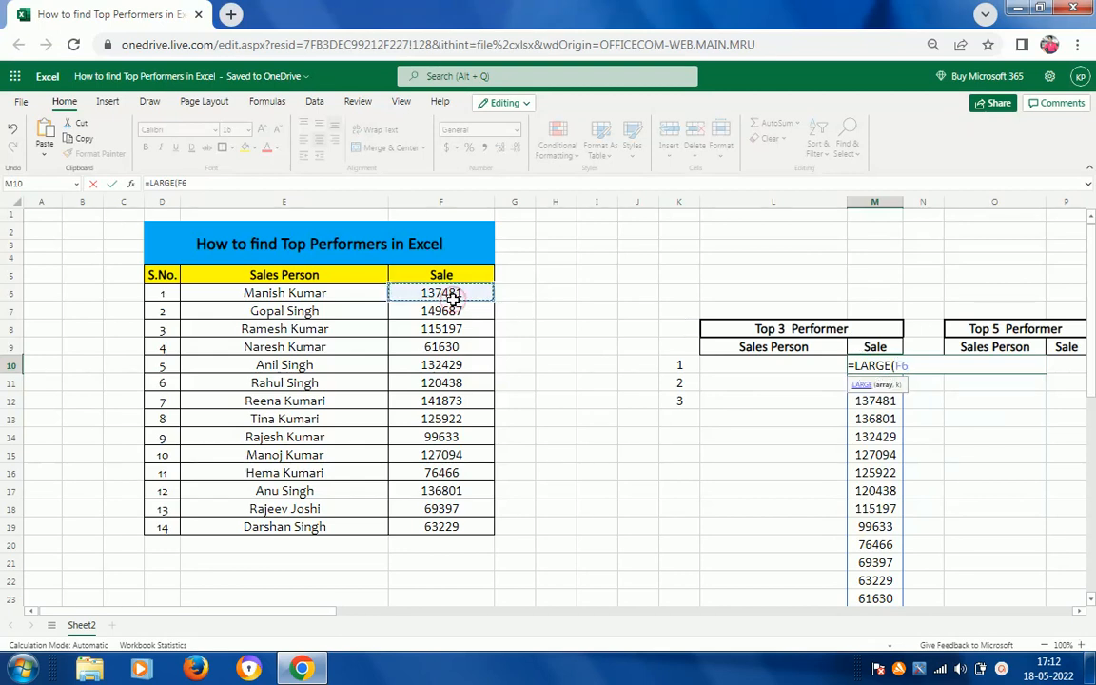
key("ctrl+shift+Down")
type(",")
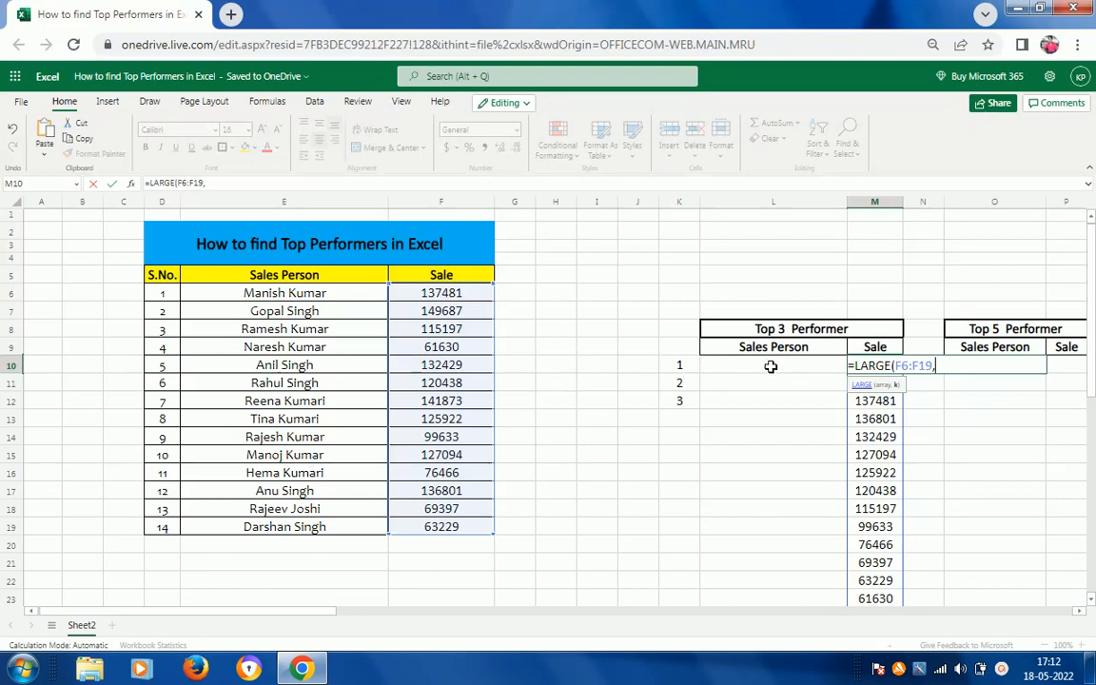
left_click(677, 367)
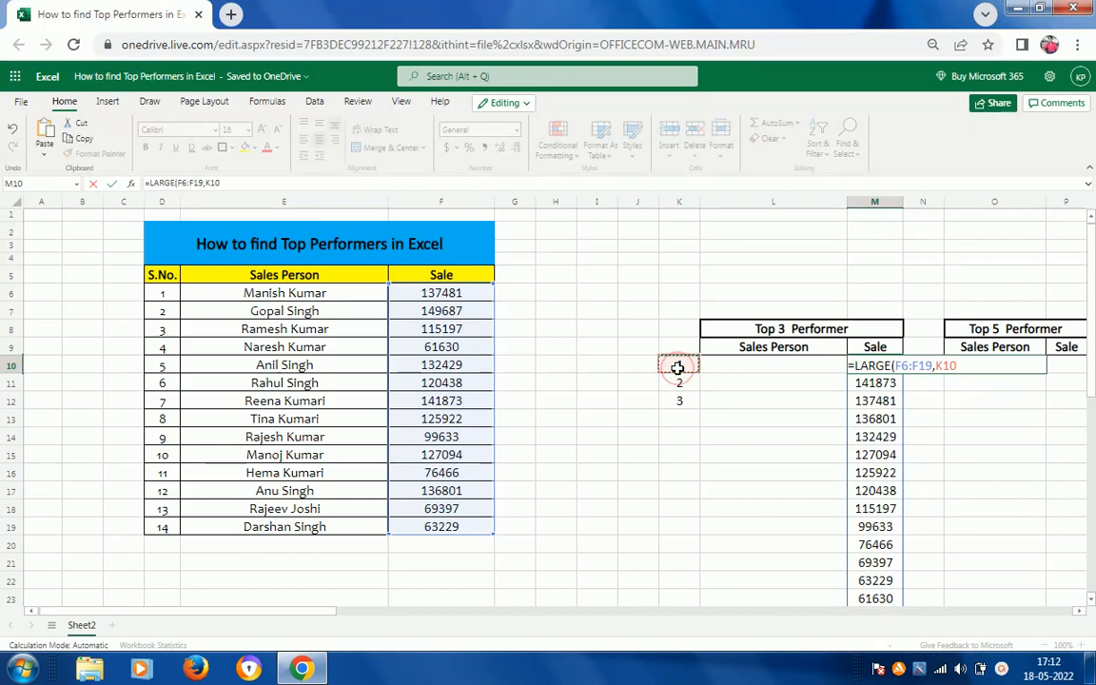
key("Return")
key("Up")
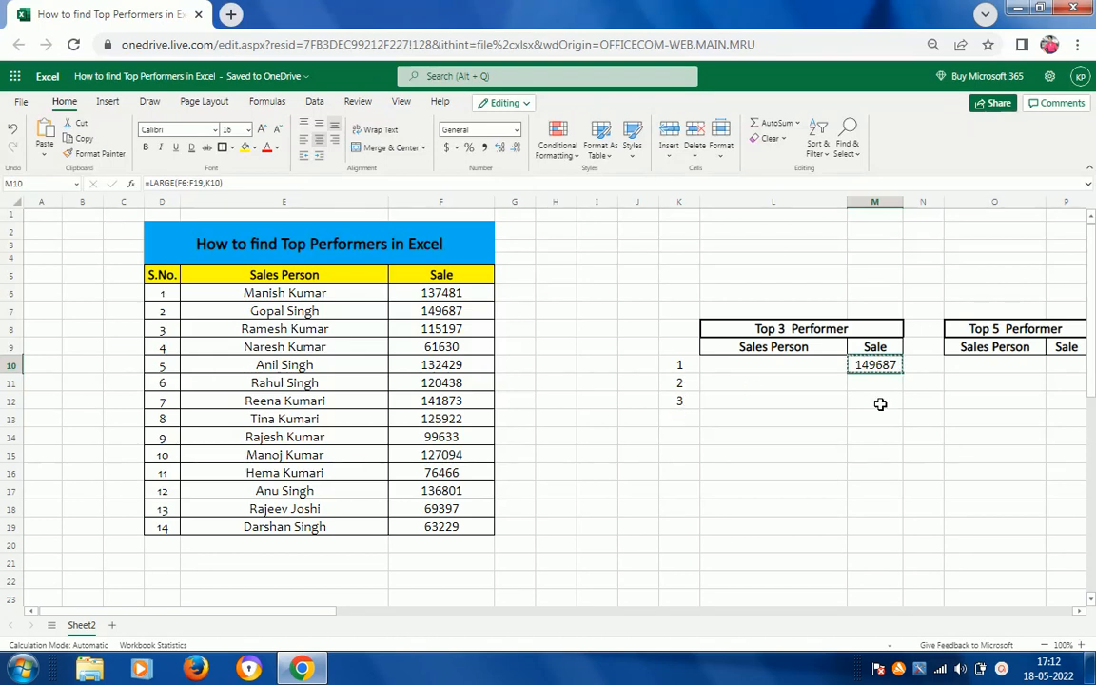
Step: Copy the LARGE formula from M10 into M11:M12 of the Top 3 Performer table
key("ctrl+c")
key("Down")
key("shift+Down")
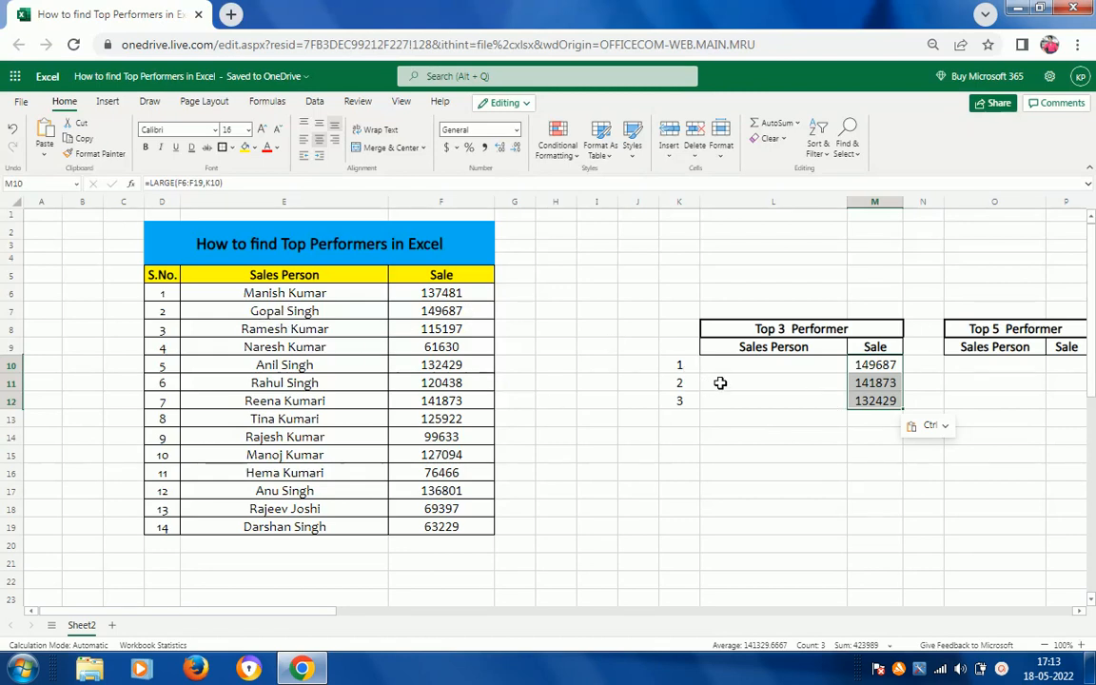
Step: Begin a formula in L10 with INDEX over the Sales Person range E6:E19 and a nested MATCH function for the row number
left_click(778, 372)
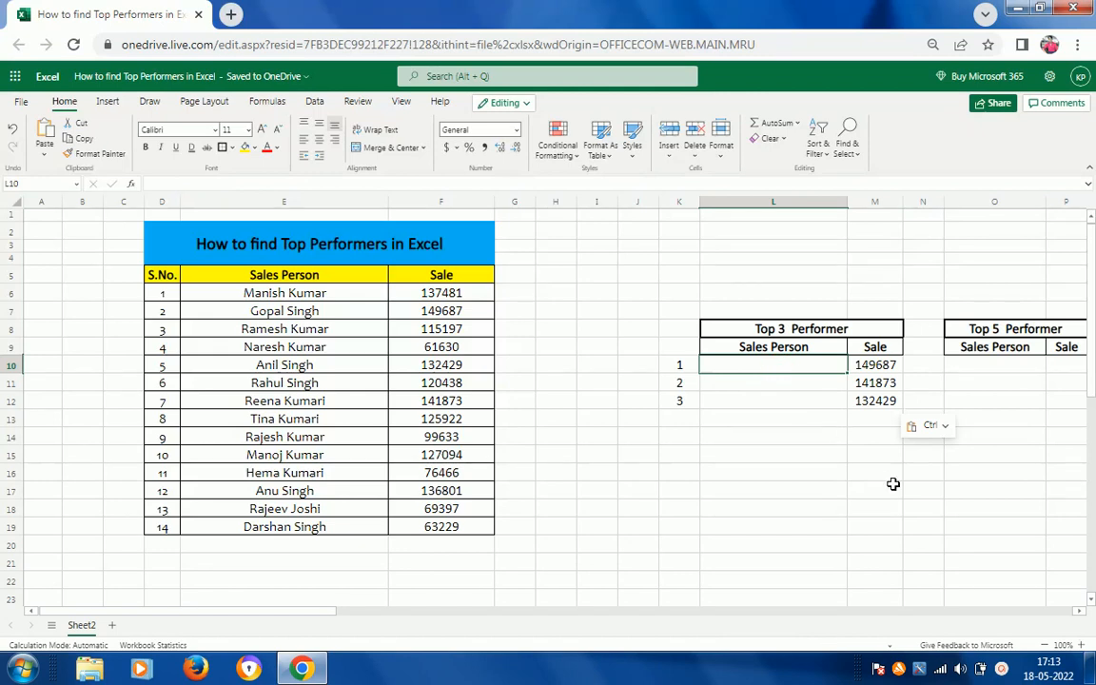
type("=in")
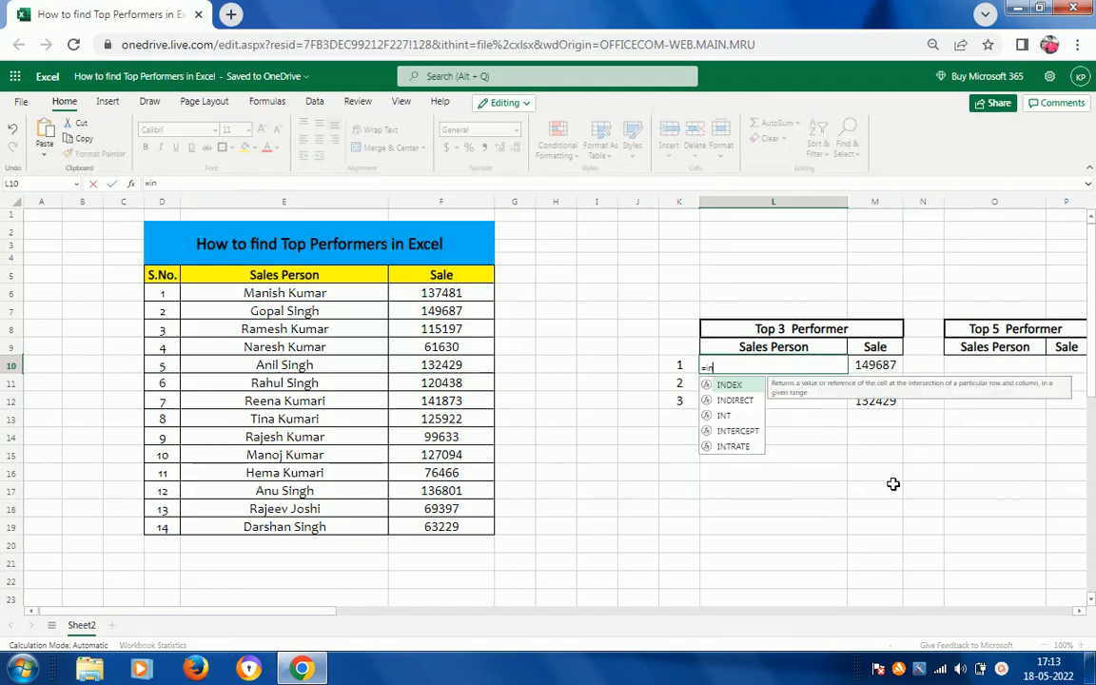
key("Tab")
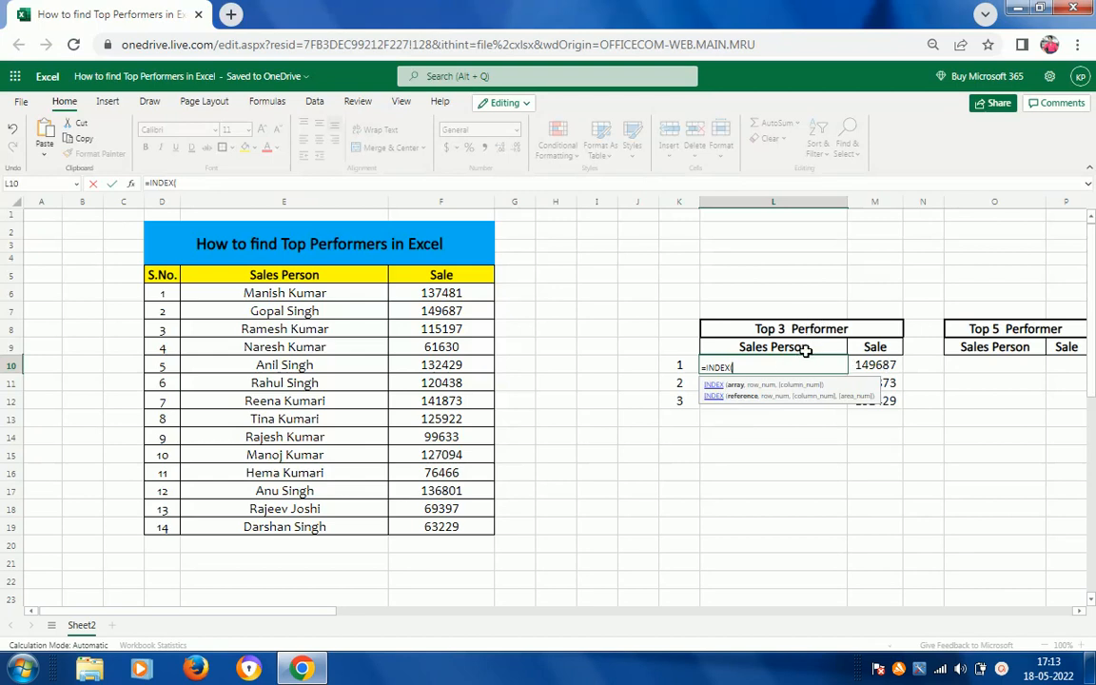
left_click(305, 297)
key("ctrl+shift+Down")
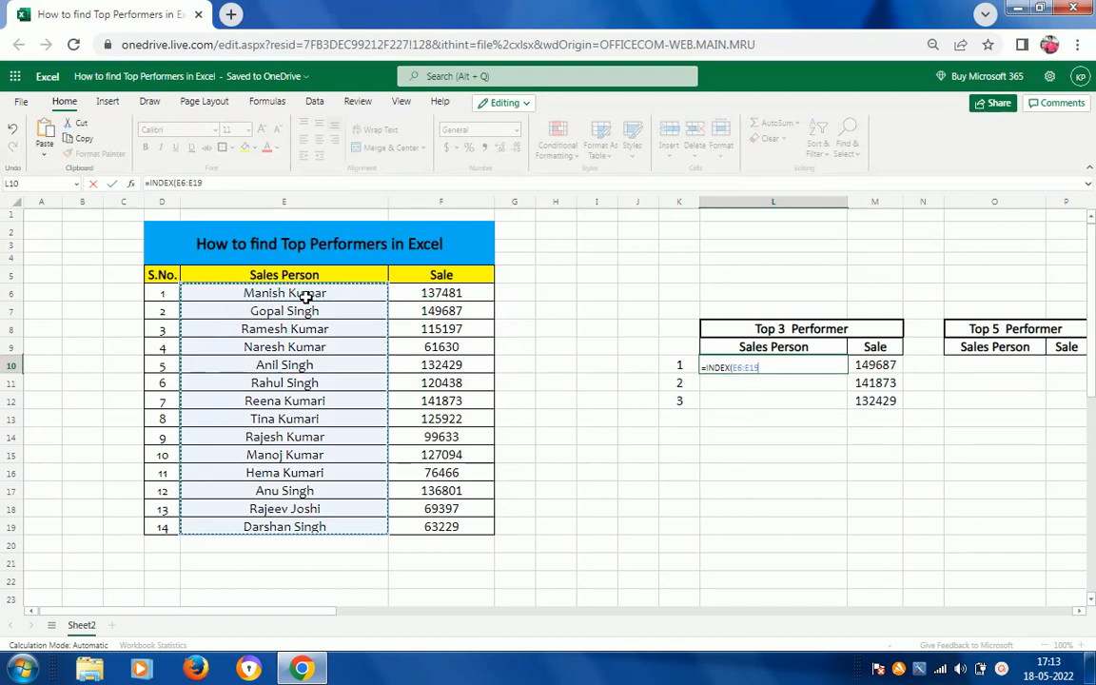
type(",")
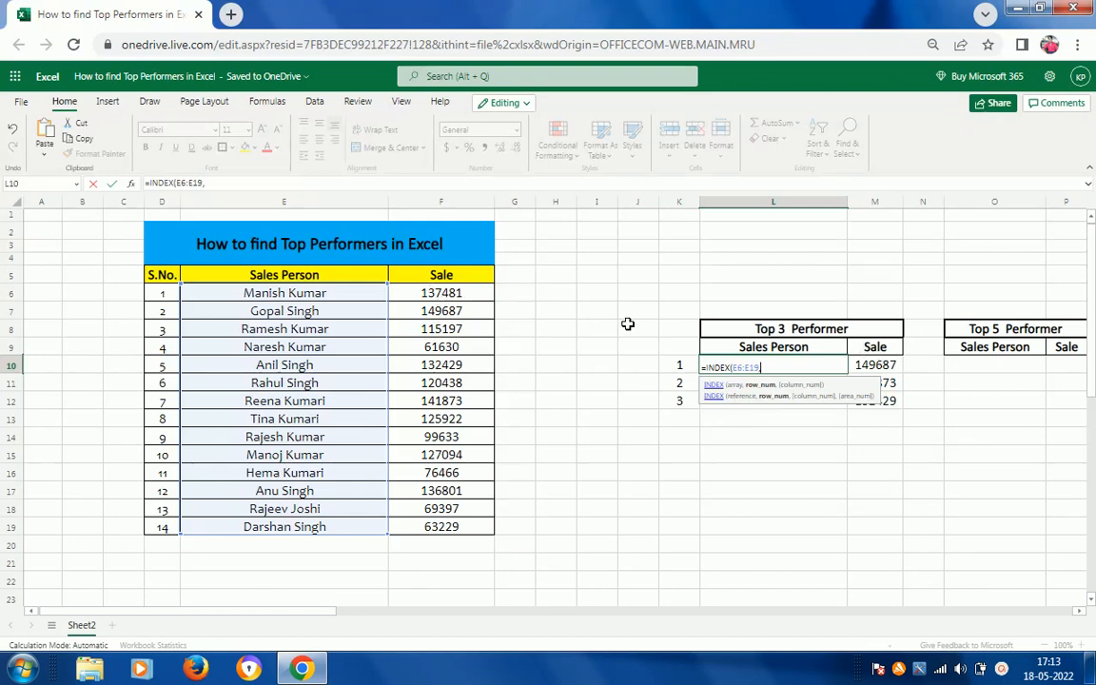
type("m")
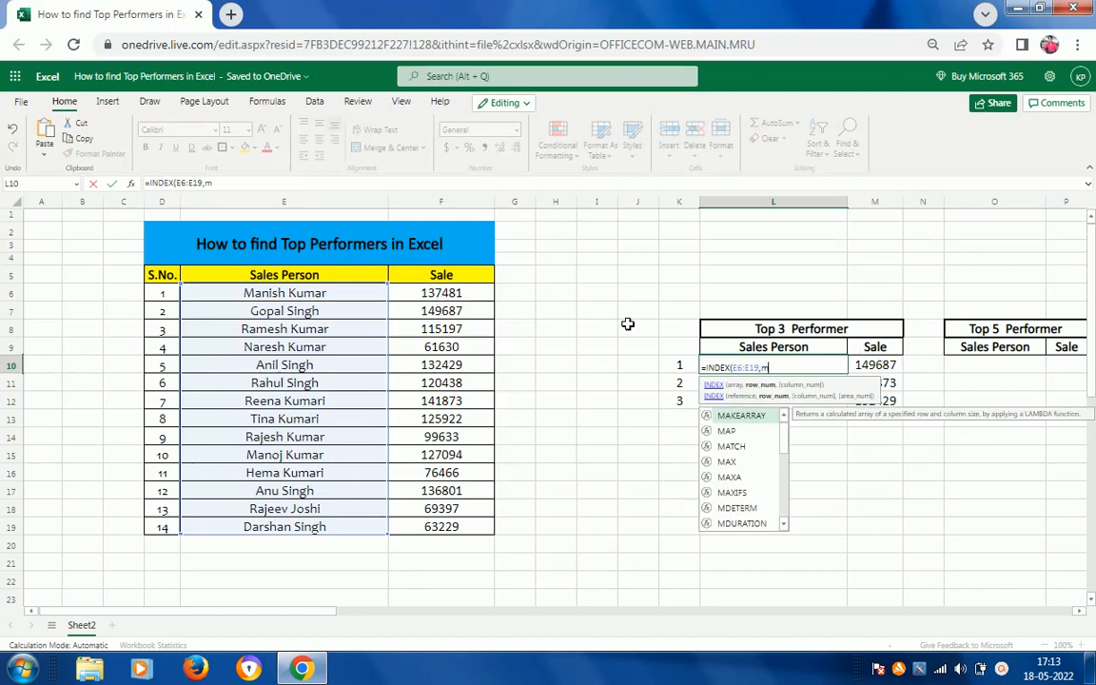
double_click(747, 447)
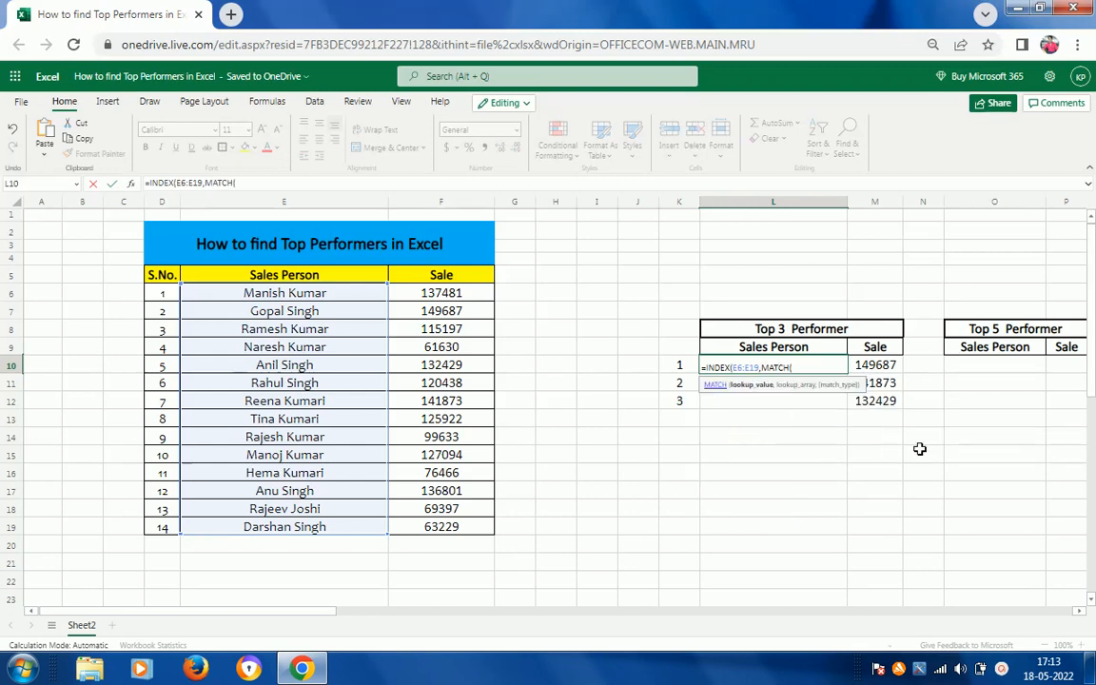
Step: Complete the L10 formula as =INDEX(E6:E19,MATCH(M10:M12,F6:F19,0)) to return the names for the three top sales
left_click(890, 366)
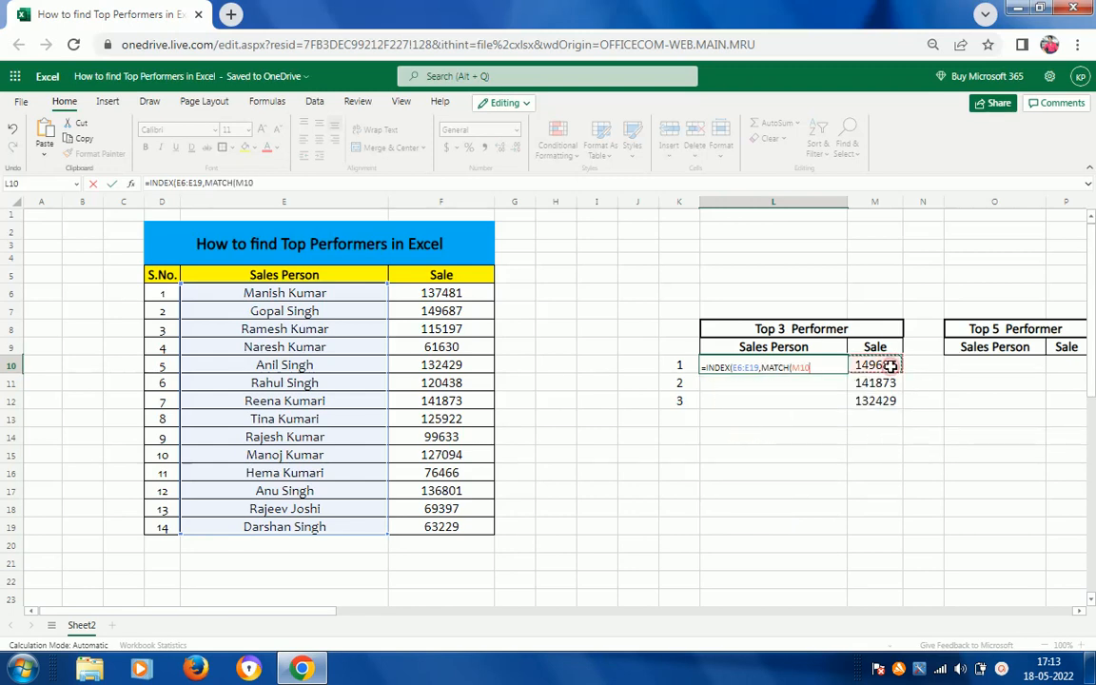
key("ctrl+shift+Down")
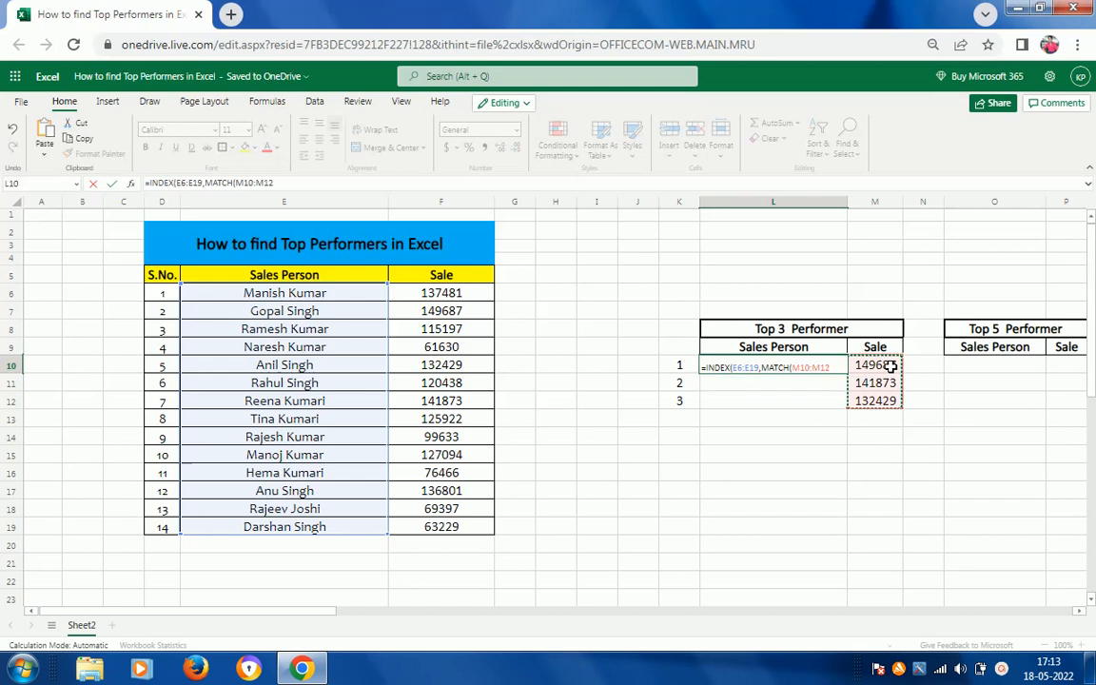
type(",")
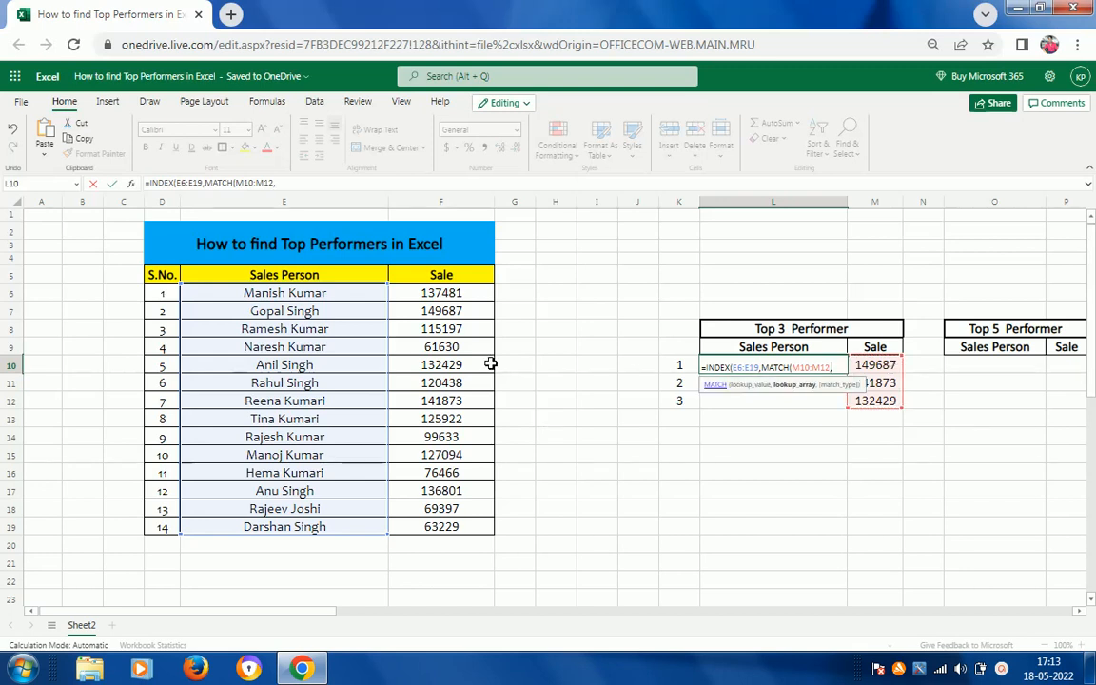
left_click(451, 295)
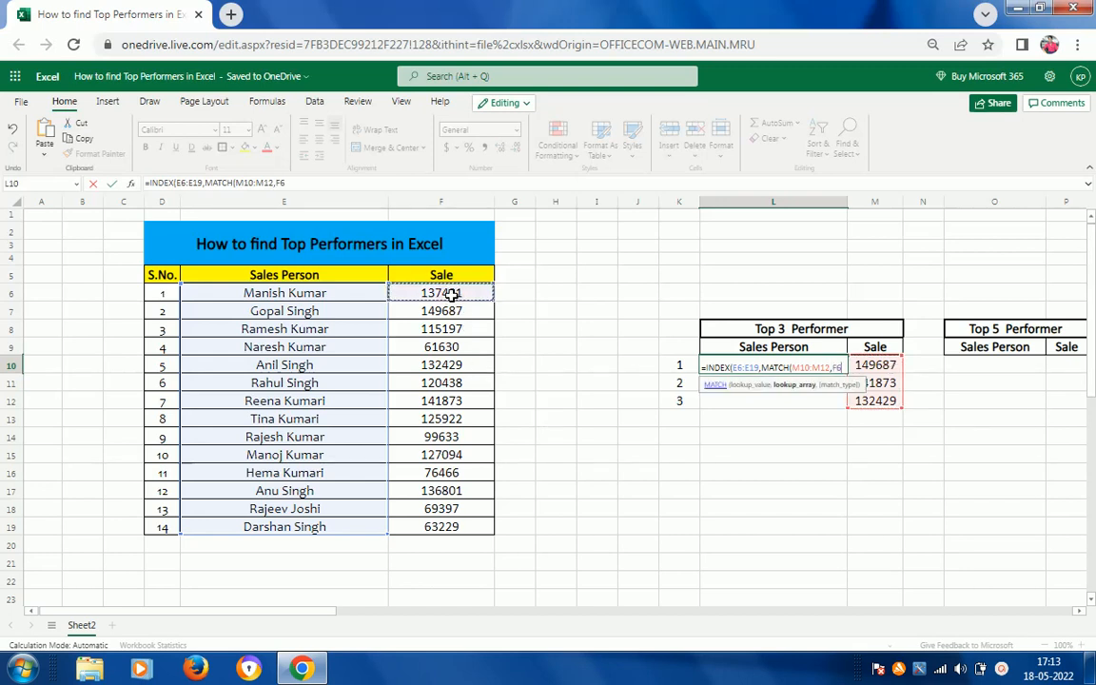
key("ctrl+shift+Down")
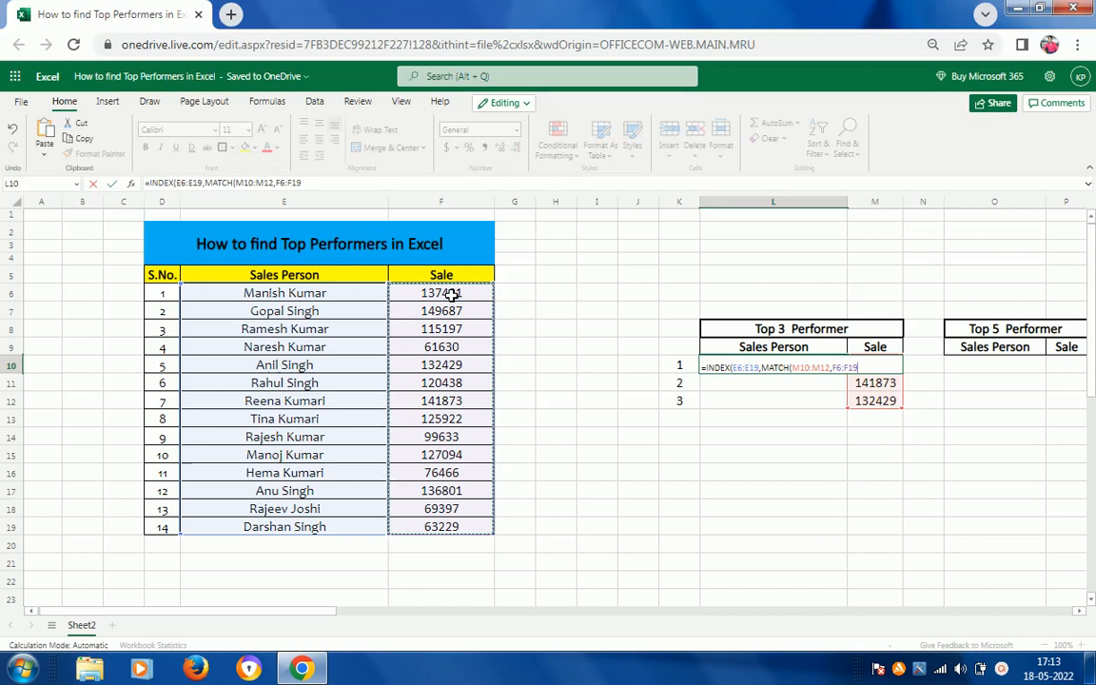
type(",")
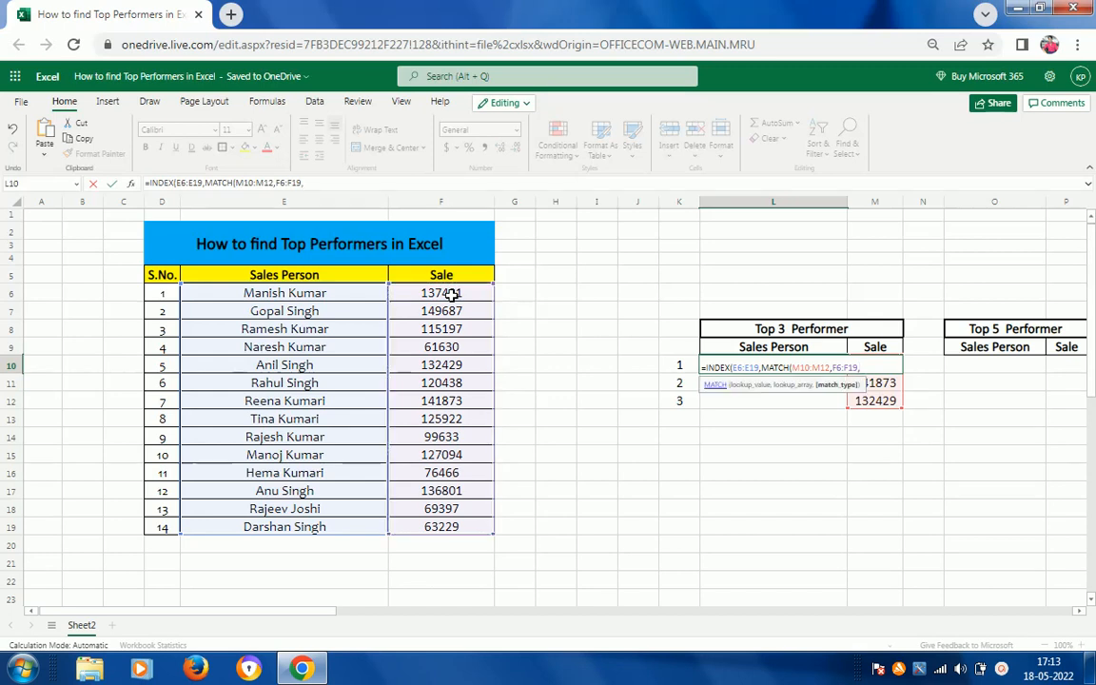
type("0))")
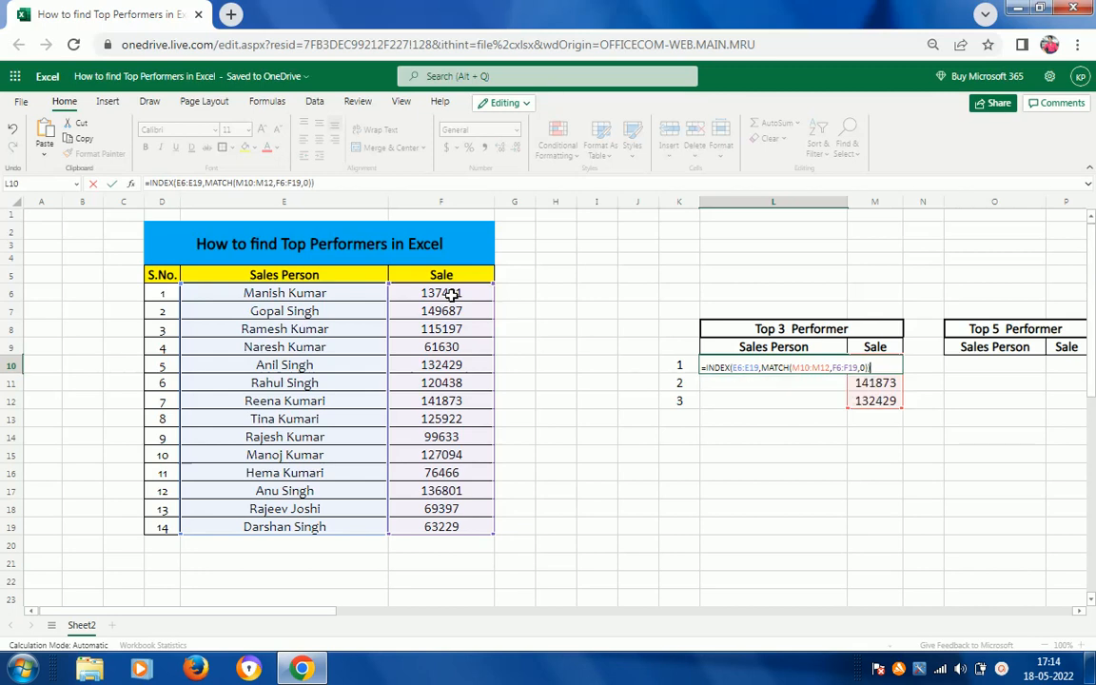
key("ctrl+Return")
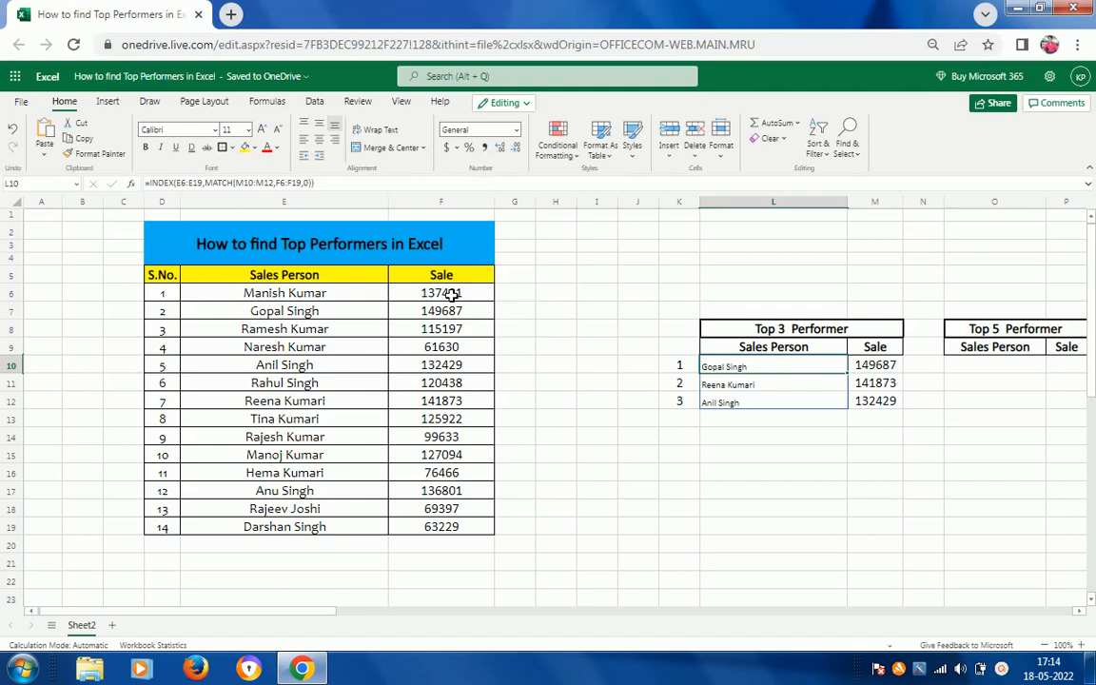
Step: Format the Sales Person names in L10:L12 with font size 16 and center alignment
key("shift+Down")
key("shift+Down")
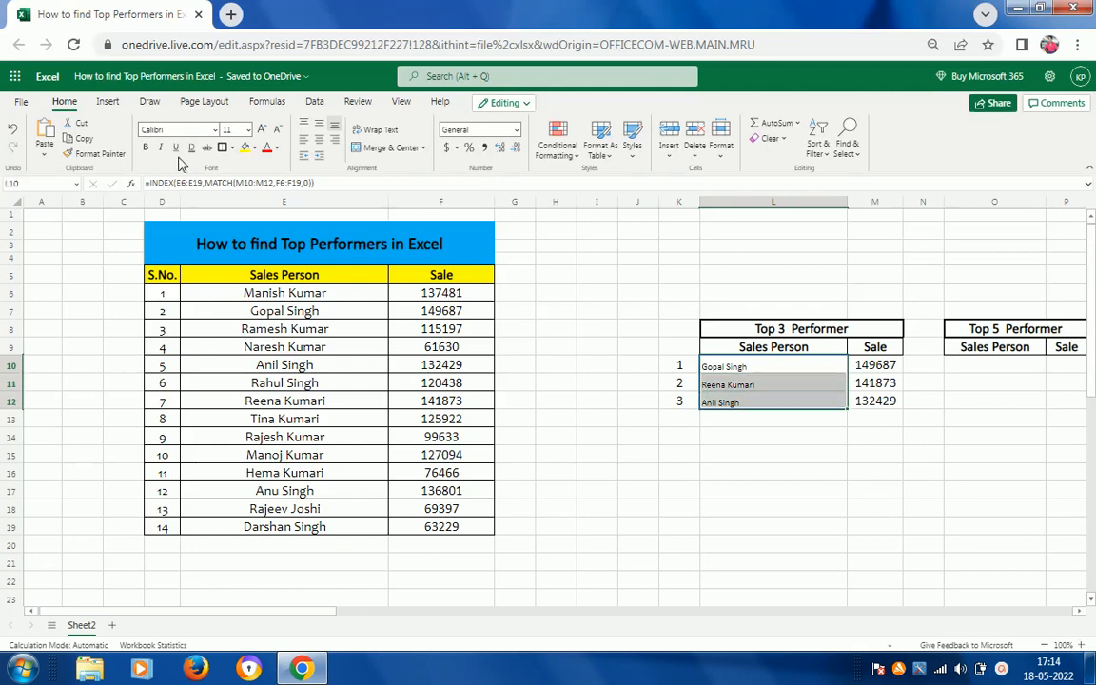
left_click(233, 130)
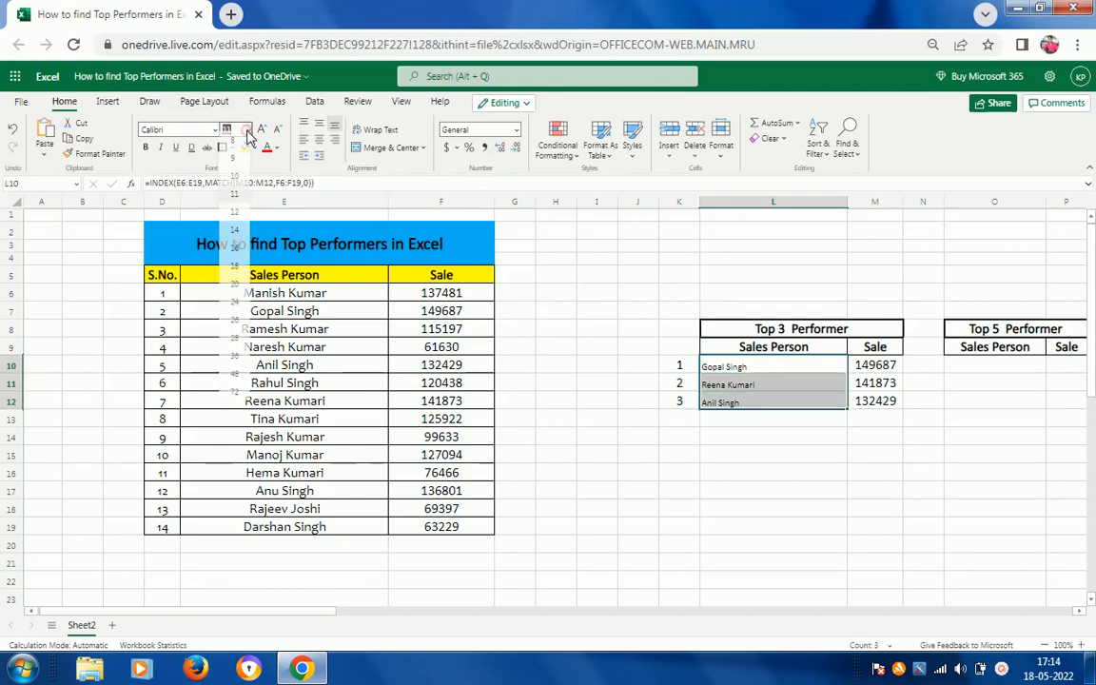
left_click(234, 253)
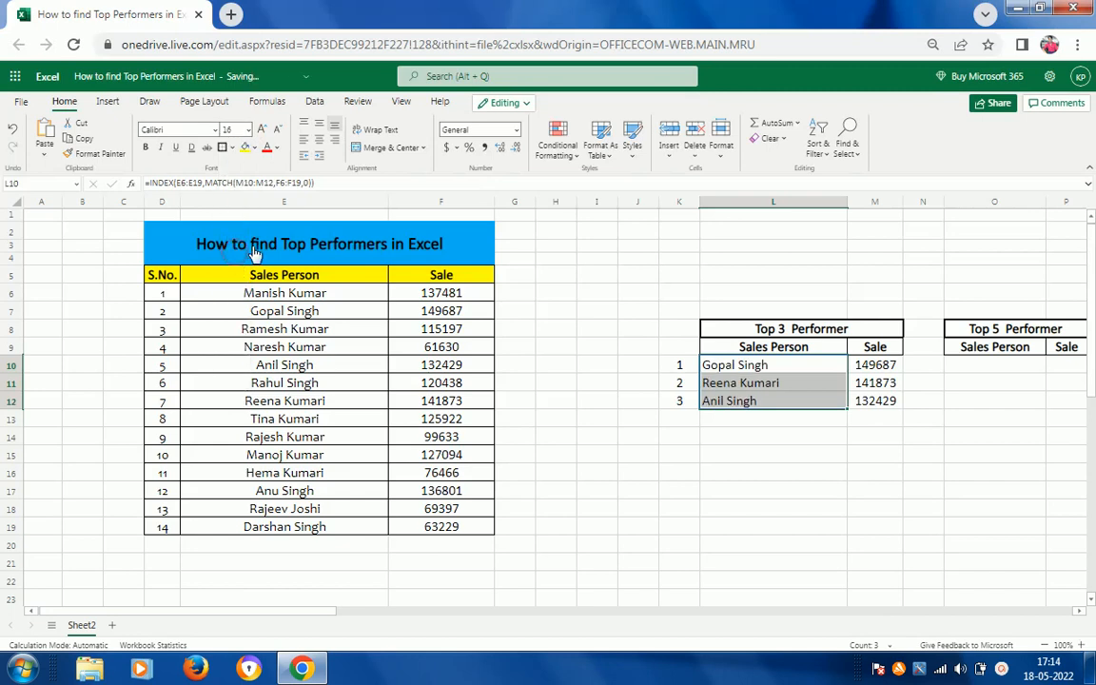
left_click(318, 138)
Step: Check the top-ranked sale in M10 against the matching source record in D7:F7
left_click(877, 365)
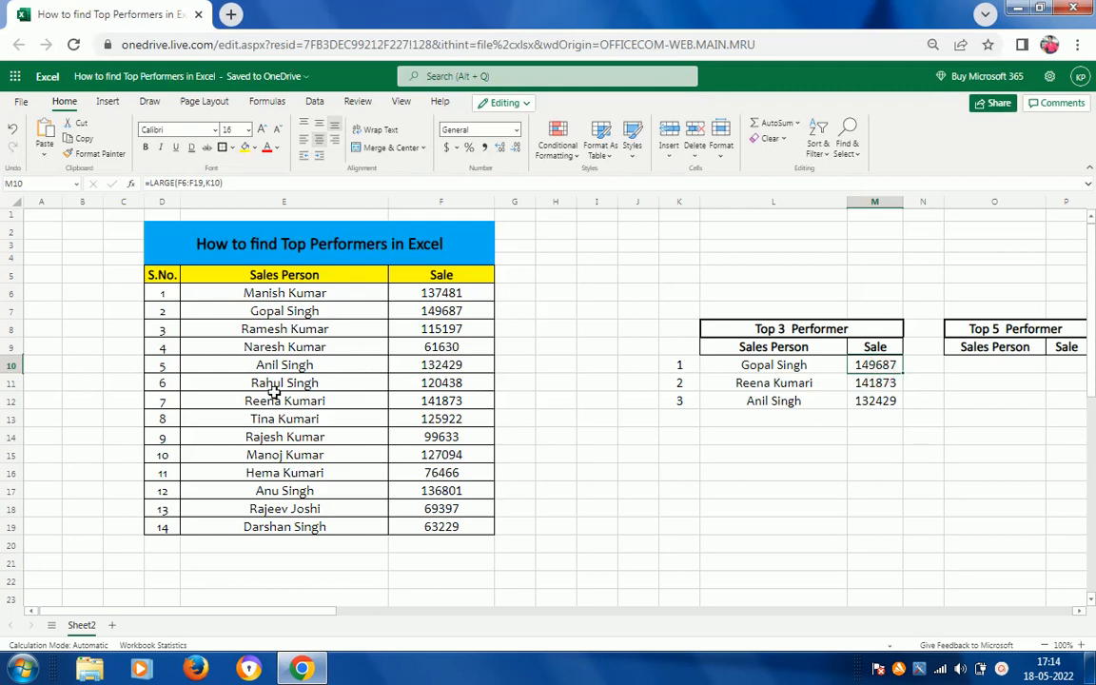
left_click(172, 312)
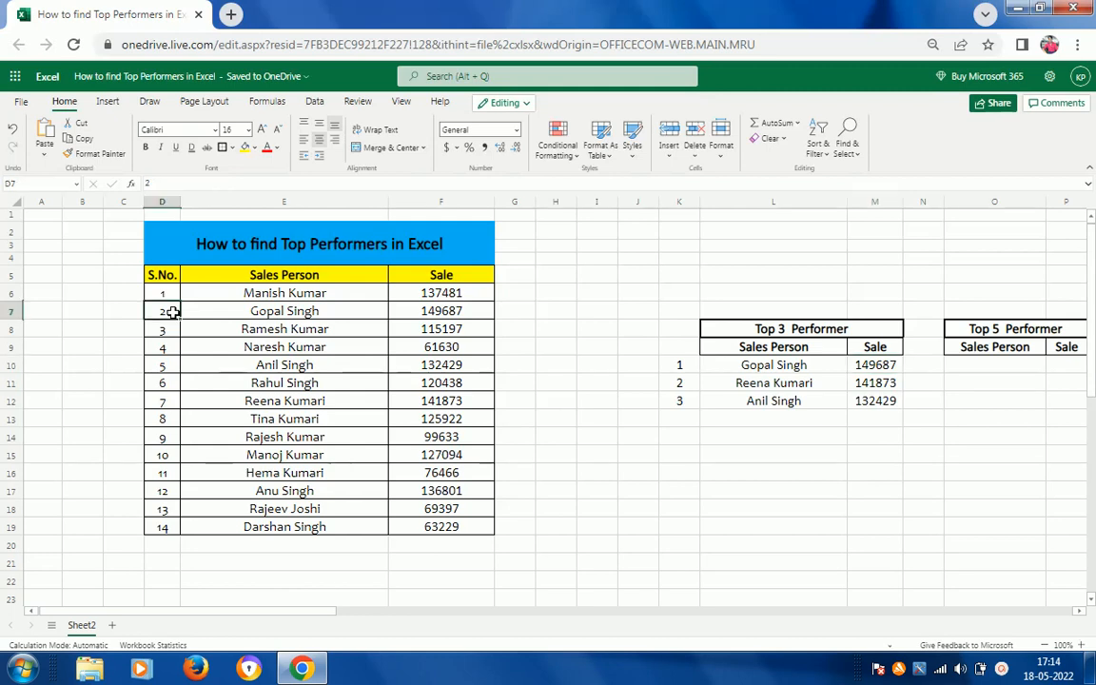
key("shift+Right")
key("shift+Right")
key("shift+Right")
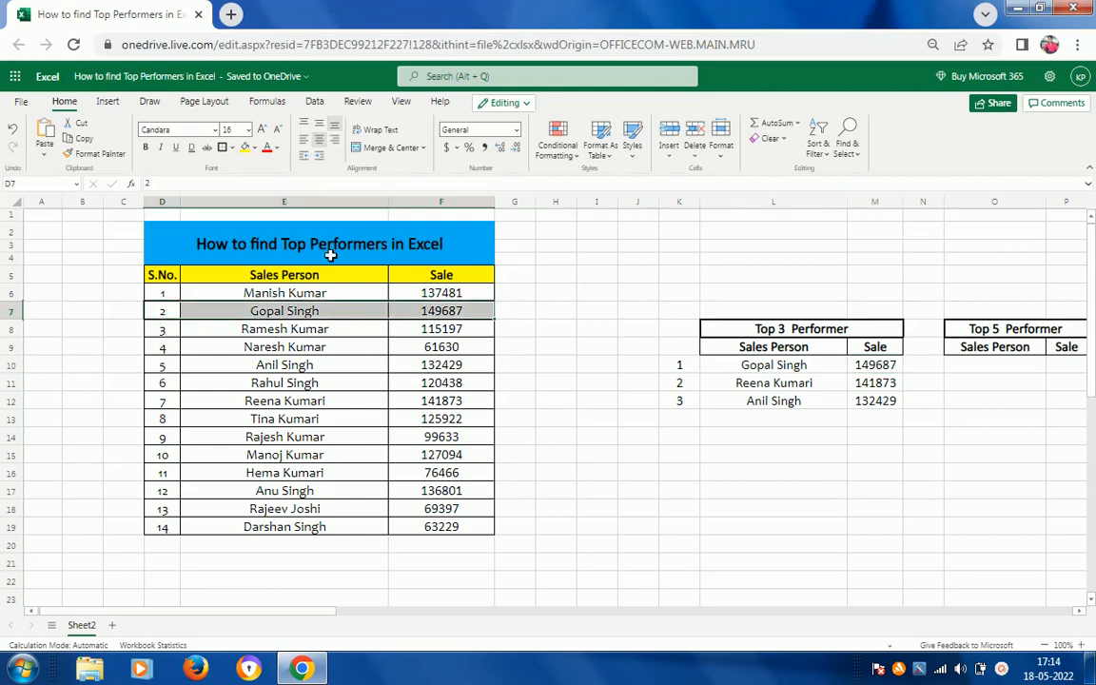
Step: Fill the top seller's record in D7:F7 with a light blue theme colour
key("shift+Left")
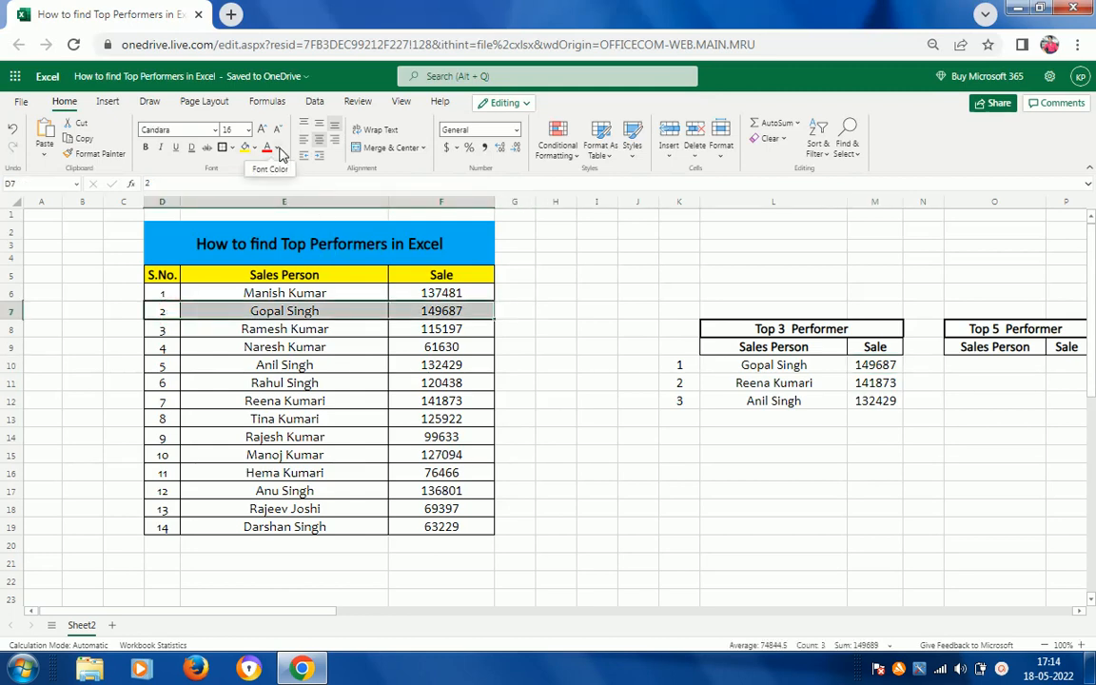
left_click(252, 149)
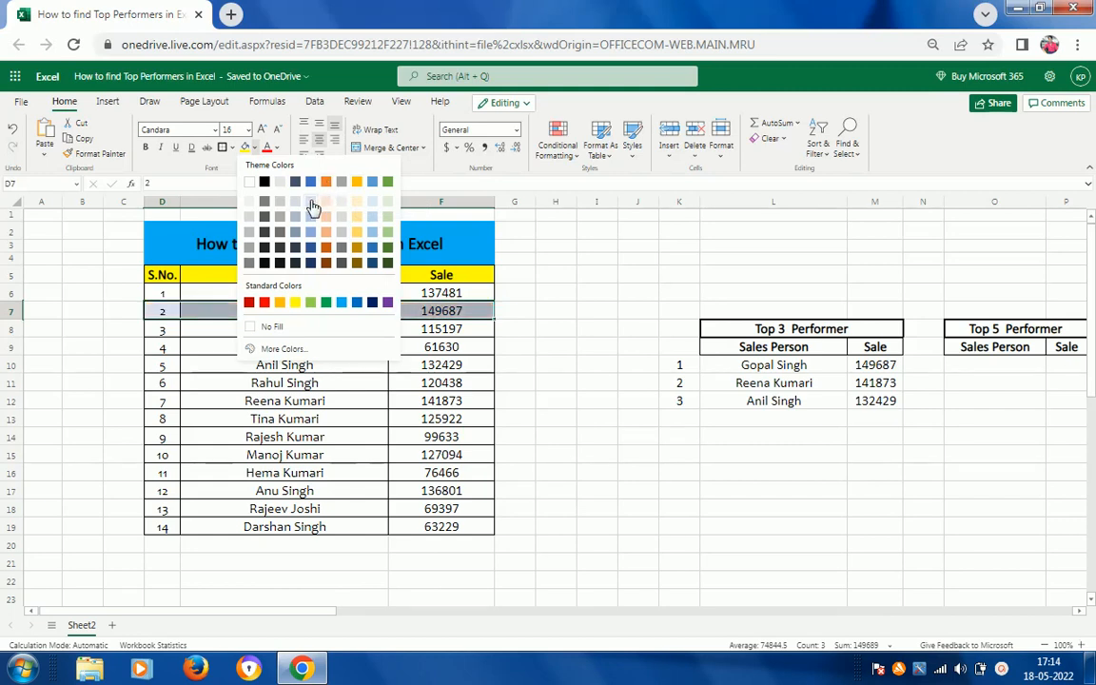
left_click(276, 327)
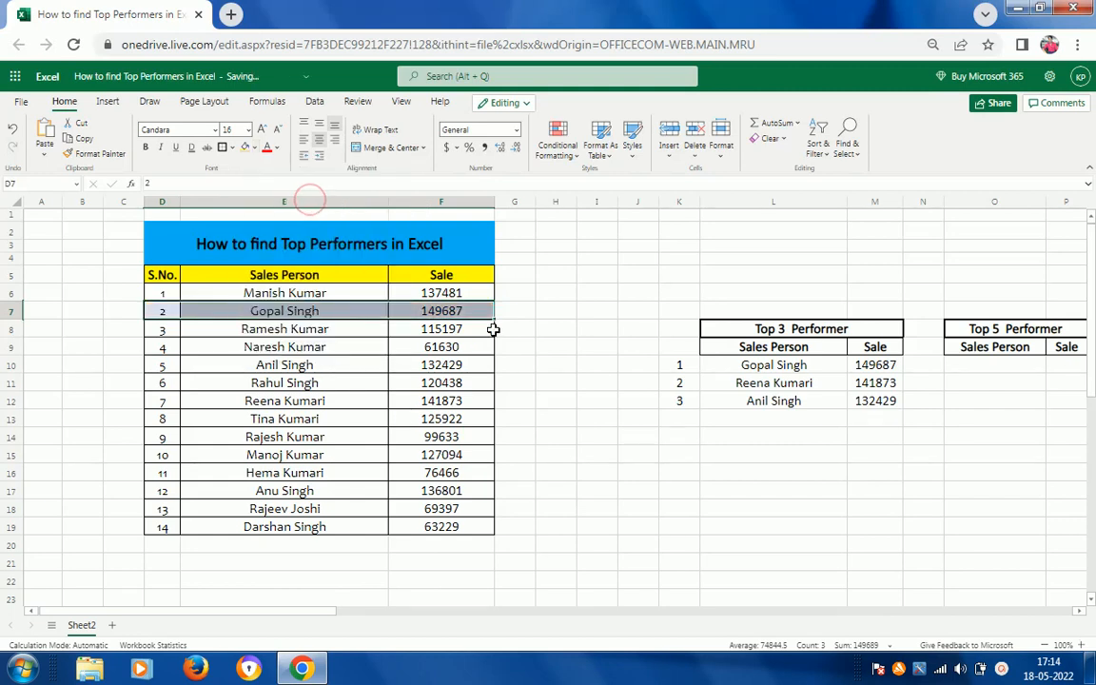
left_click(433, 335)
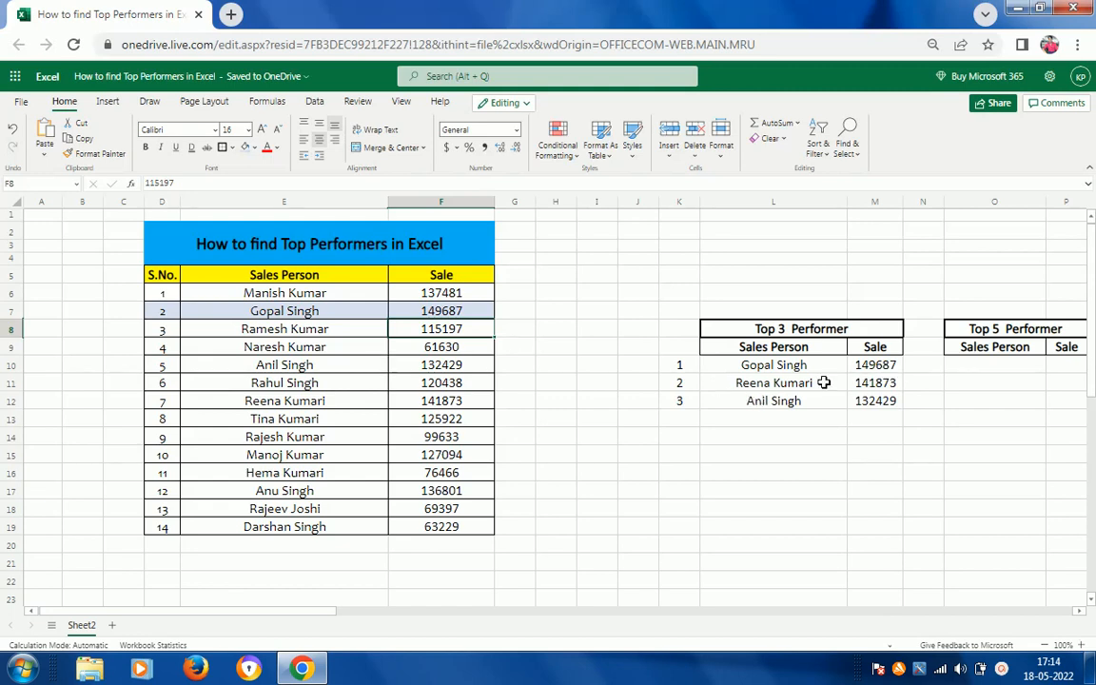
Step: Fill the second-ranked seller's record in D12:F12 with the theme colour Gray, Accent 3
left_click(164, 405)
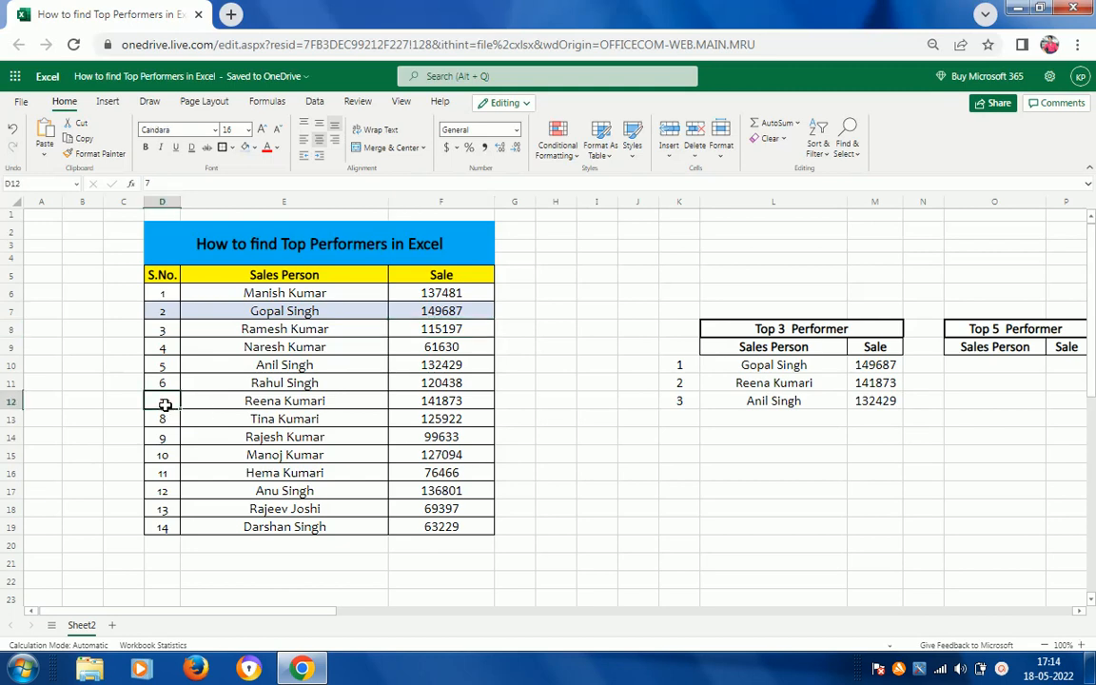
key("ctrl+shift+Right")
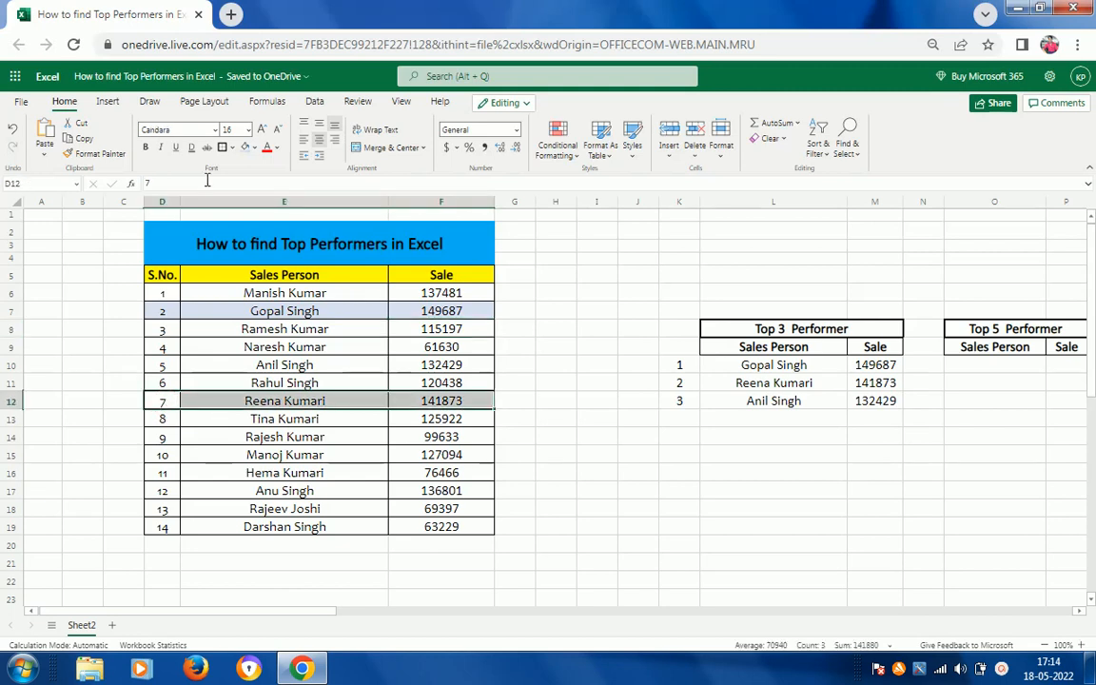
left_click(253, 149)
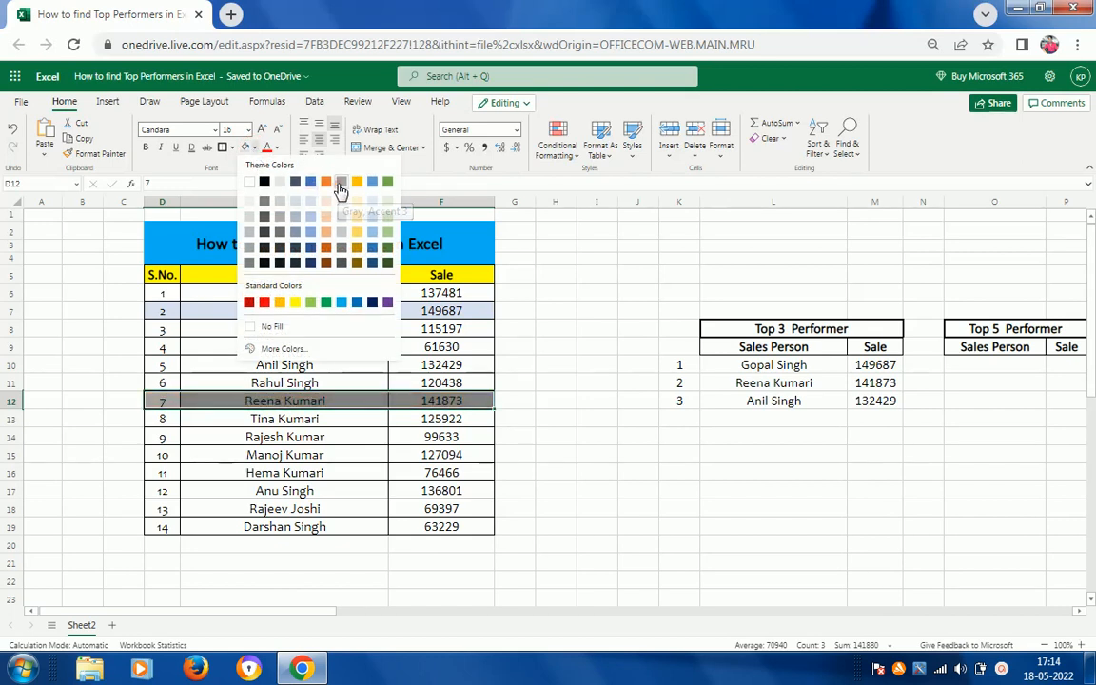
left_click(340, 184)
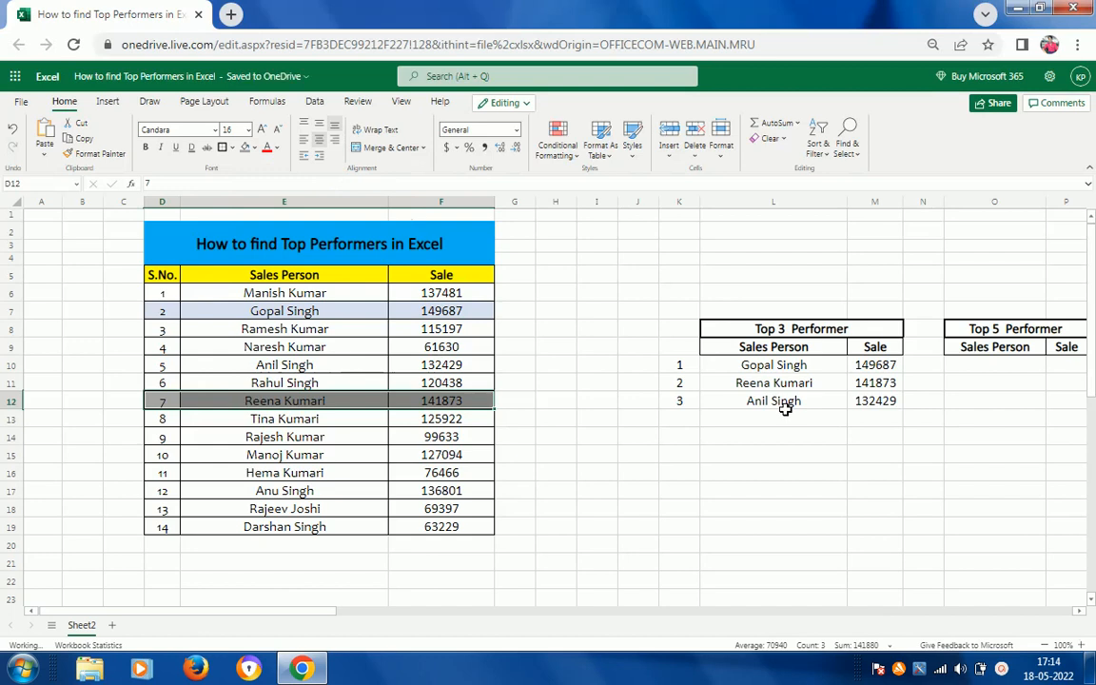
Step: Apply the same gray fill to the third listed seller's record in D10:F10
left_click(317, 492)
key("Up")
key("Up")
key("Up")
key("Up")
key("Up")
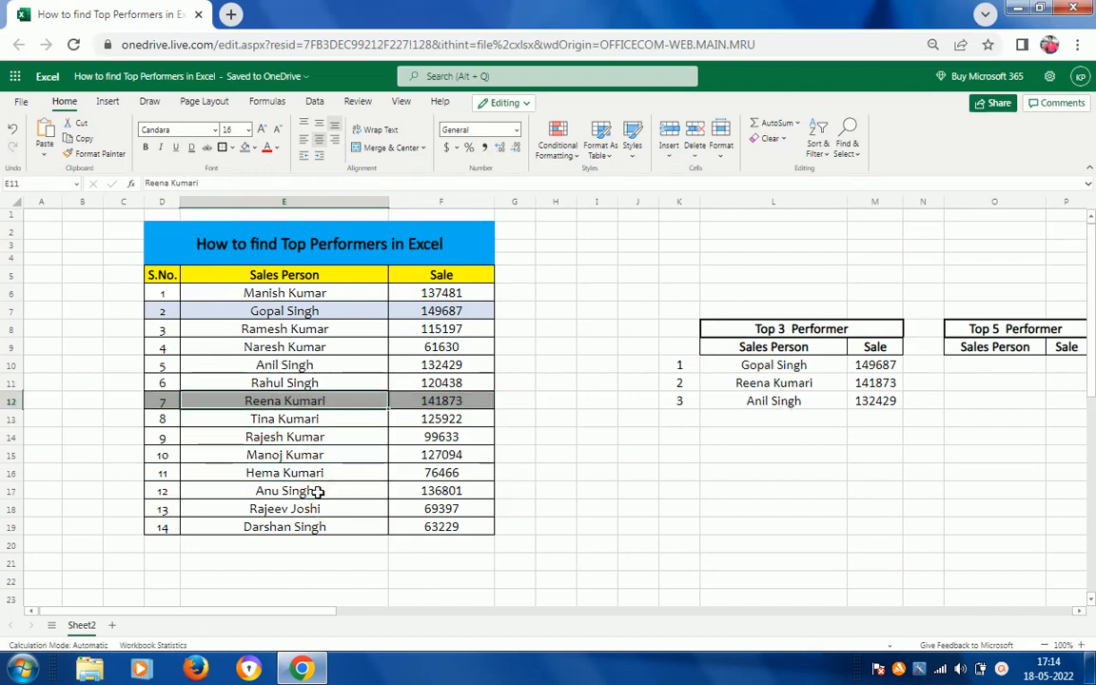
key("Up")
key("Up")
key("Left")
key("shift+Right")
key("shift+Right")
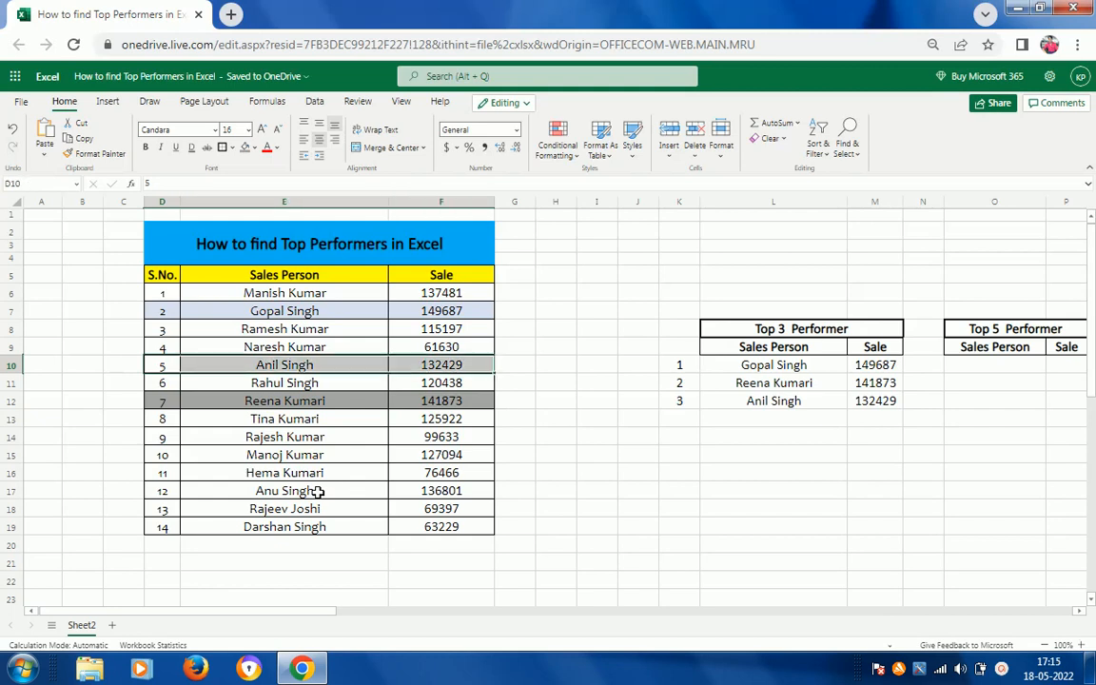
left_click(246, 150)
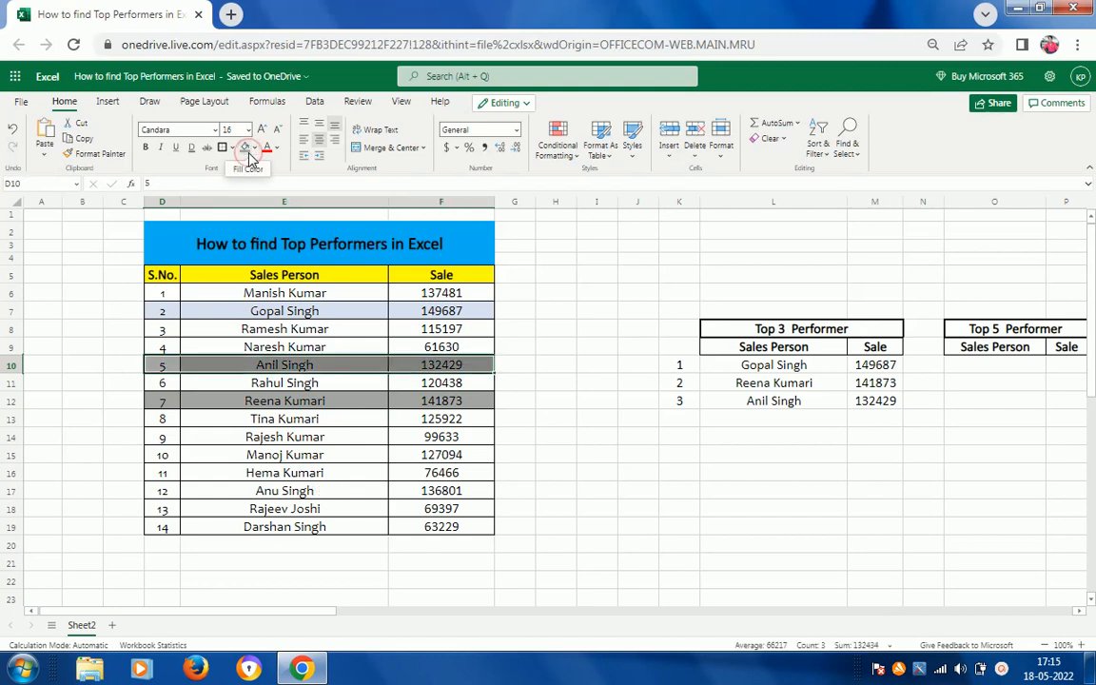
left_click(656, 441)
Step: Review the completed Top 3 Performer table and the empty Top 5 Performer table beside it
left_click(912, 403)
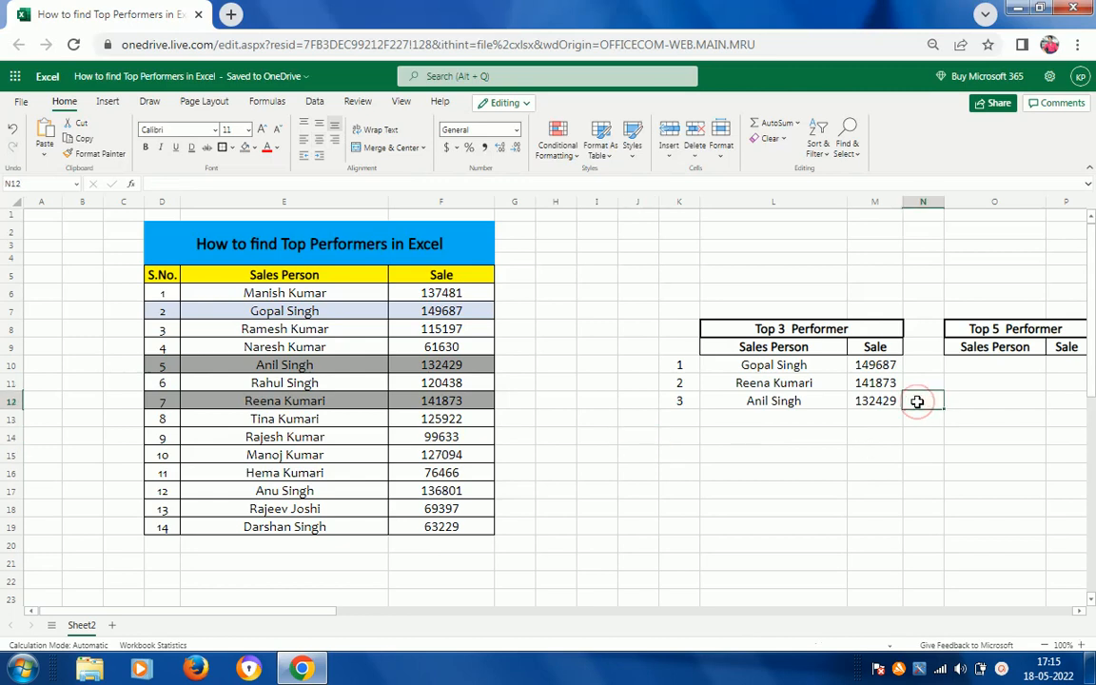
key("Up")
key("Up")
key("Left")
key("Left")
key("Left")
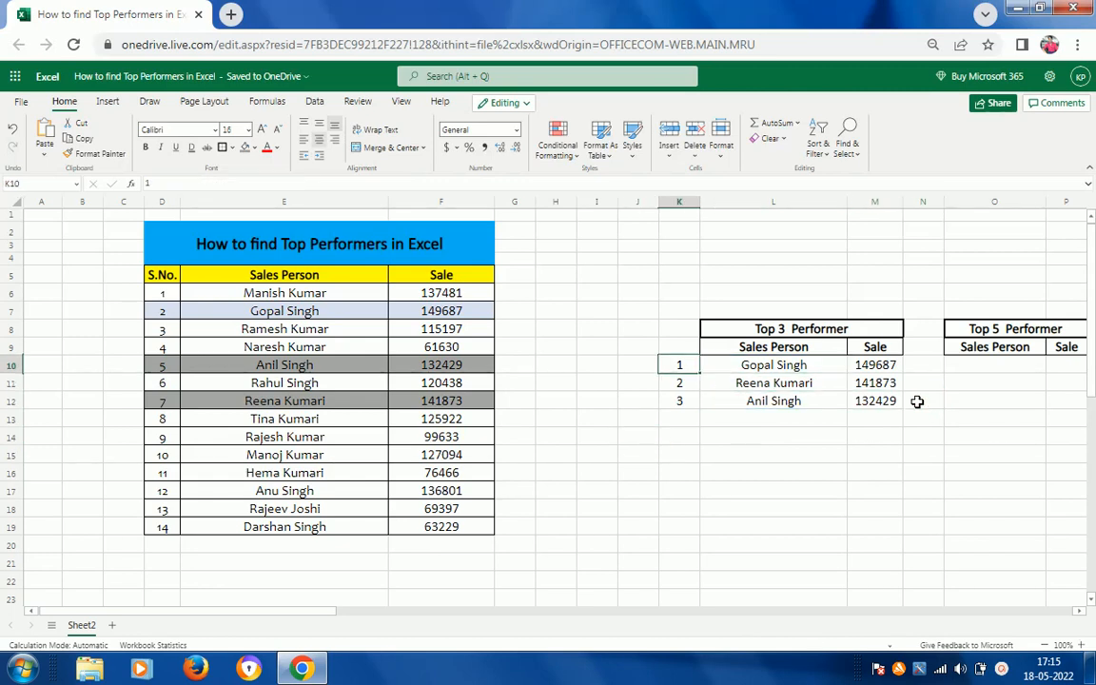
key("Right")
key("shift+Down")
key("shift+Down")
key("Right")
key("Right")
key("Right")
key("Right")
key("Right")
key("Right")
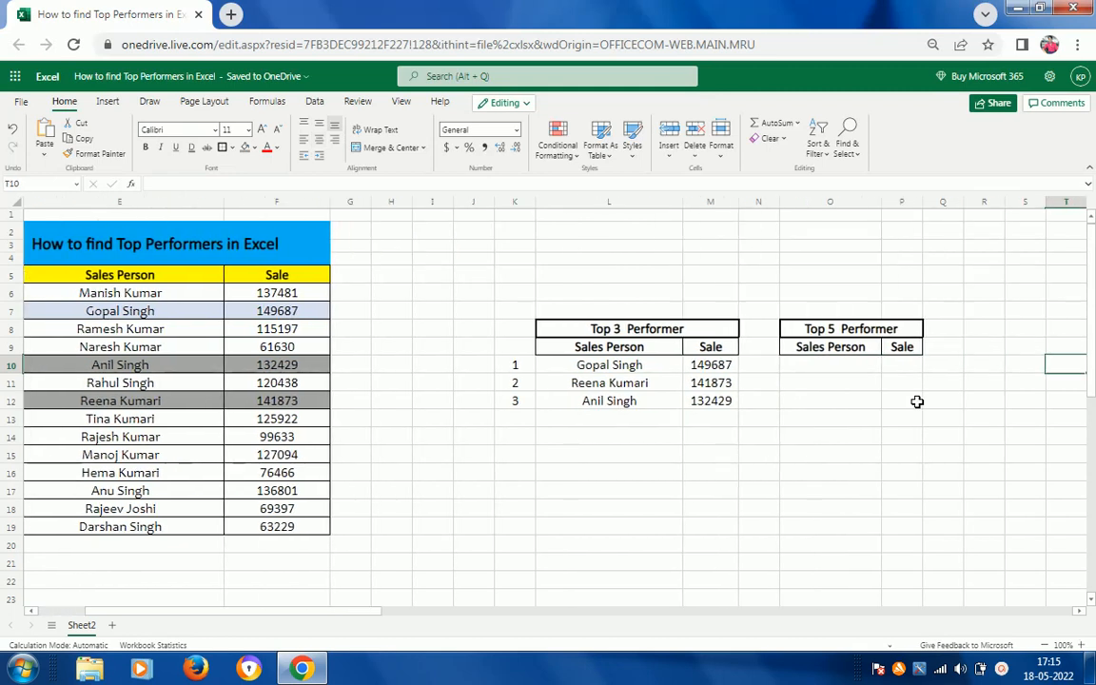
Step: Copy the rank numbers 1 to 3 from K10:K12 into N10:N12 beside the Top 5 Performer table
key("Left")
key("Left")
key("Left")
key("Left")
key("Left")
key("Left")
key("Left")
key("Left")
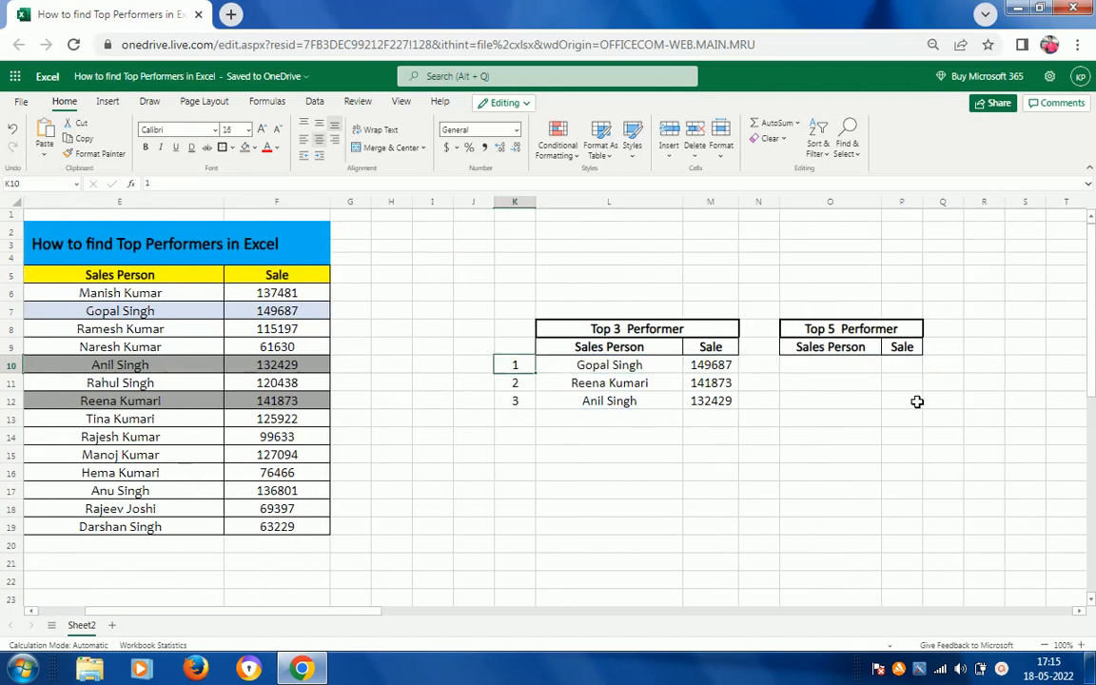
key("Right")
key("shift+Down")
key("shift+Down")
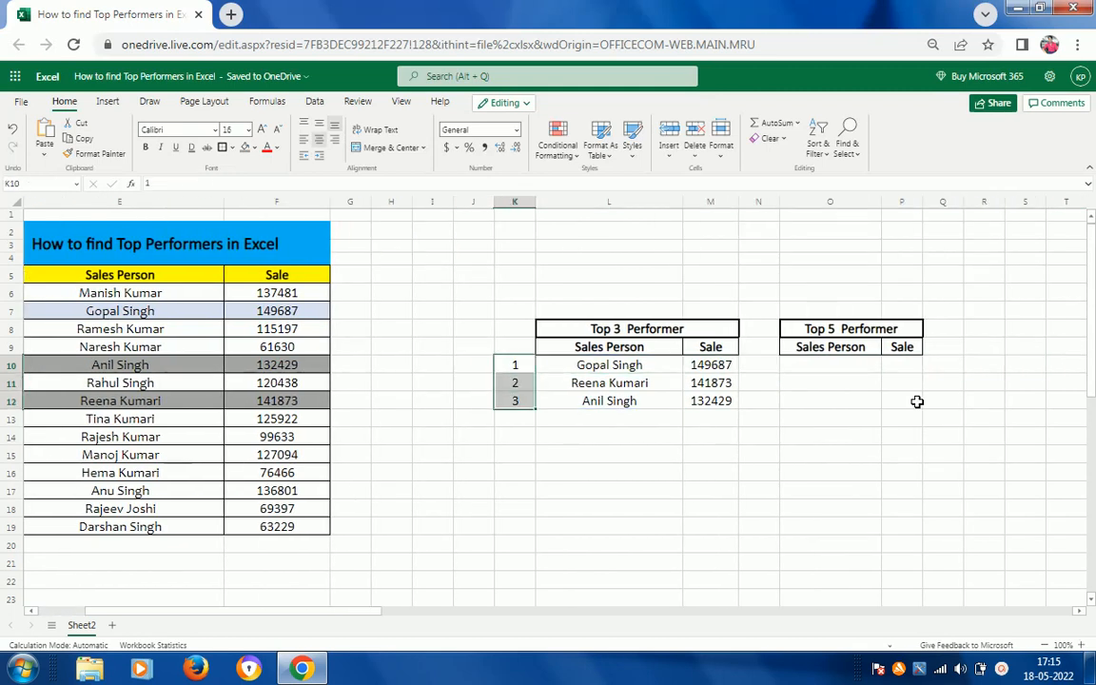
key("ctrl+c")
key("Right")
key("Right")
key("Right")
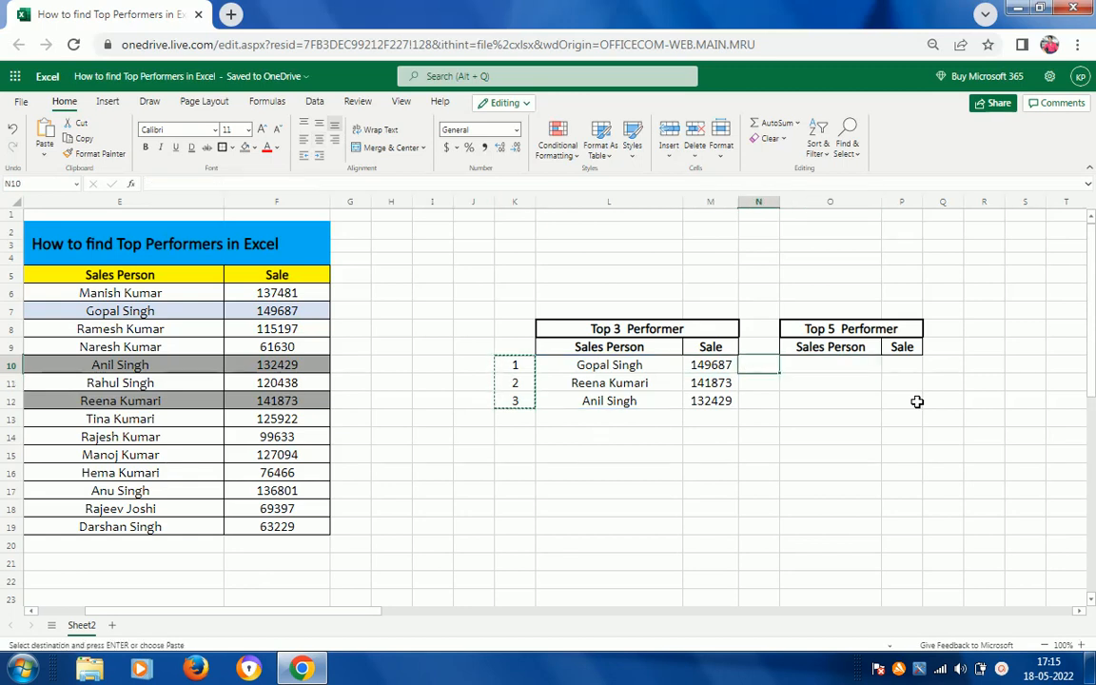
key("ctrl+v")
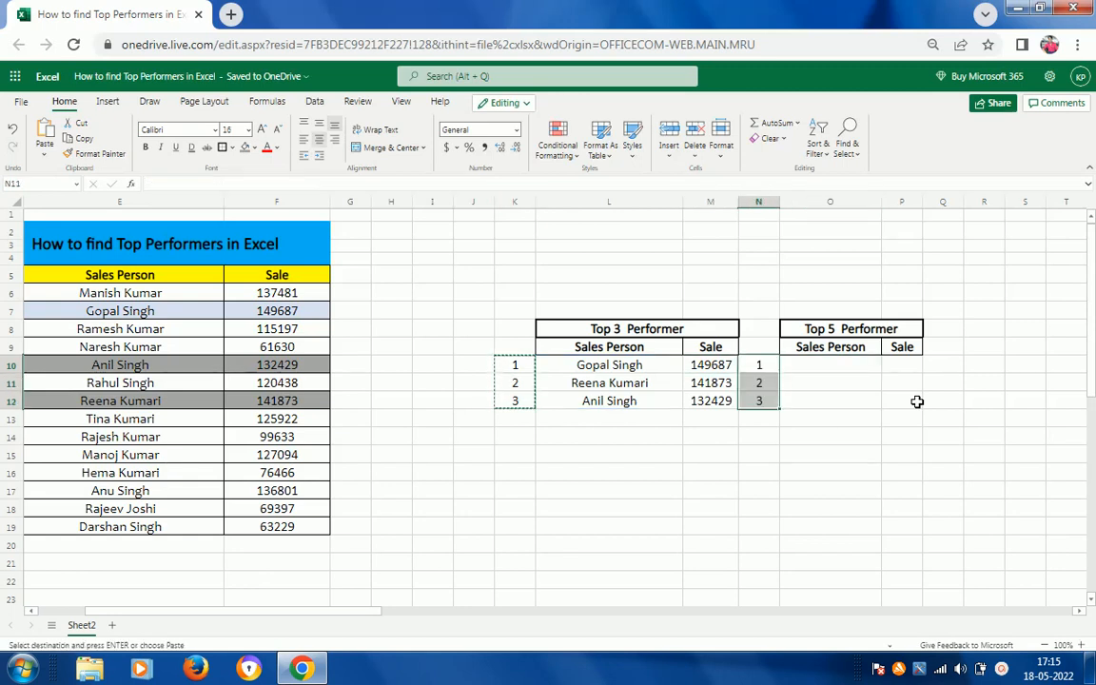
Step: Extend the rank series in column N down to 5 in N14
key("Down")
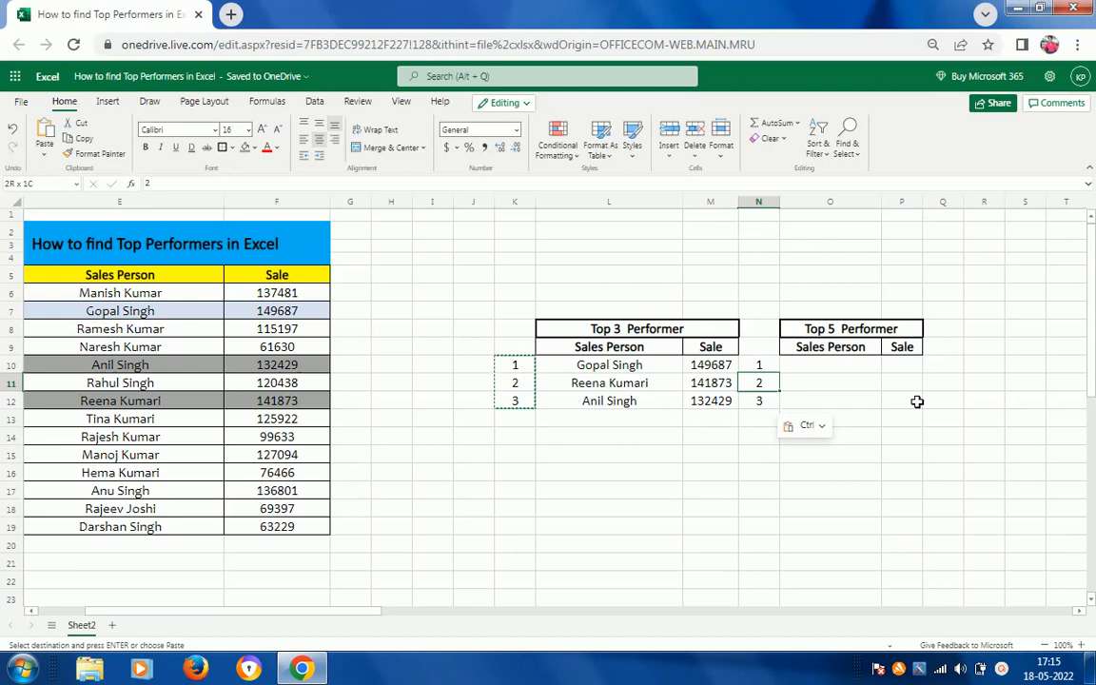
key("shift+Down")
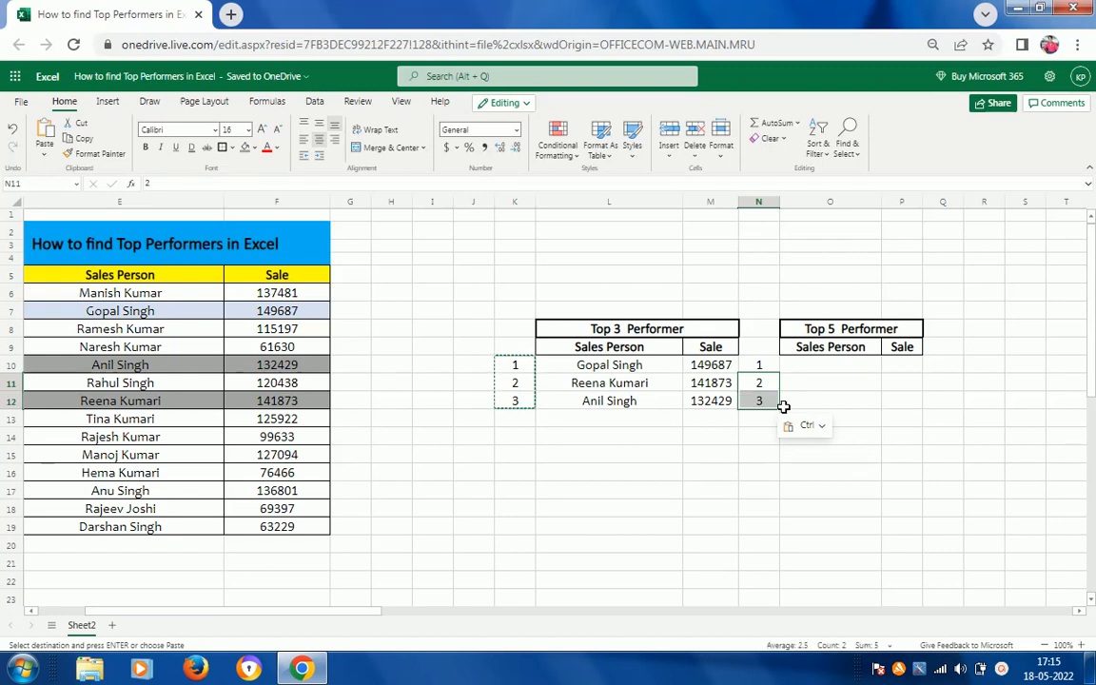
left_click_drag(783, 406, 783, 444)
left_click(802, 380)
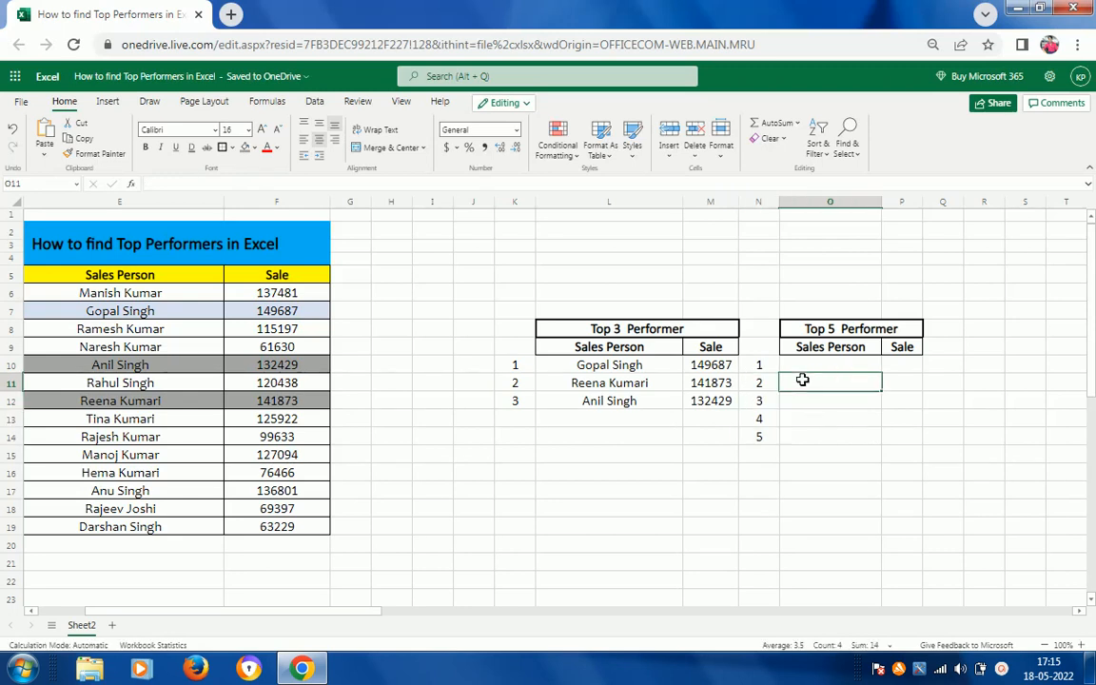
Step: Copy the LARGE formula from M10 into P10, the first Sale cell of the Top 5 Performer table
left_click(817, 369)
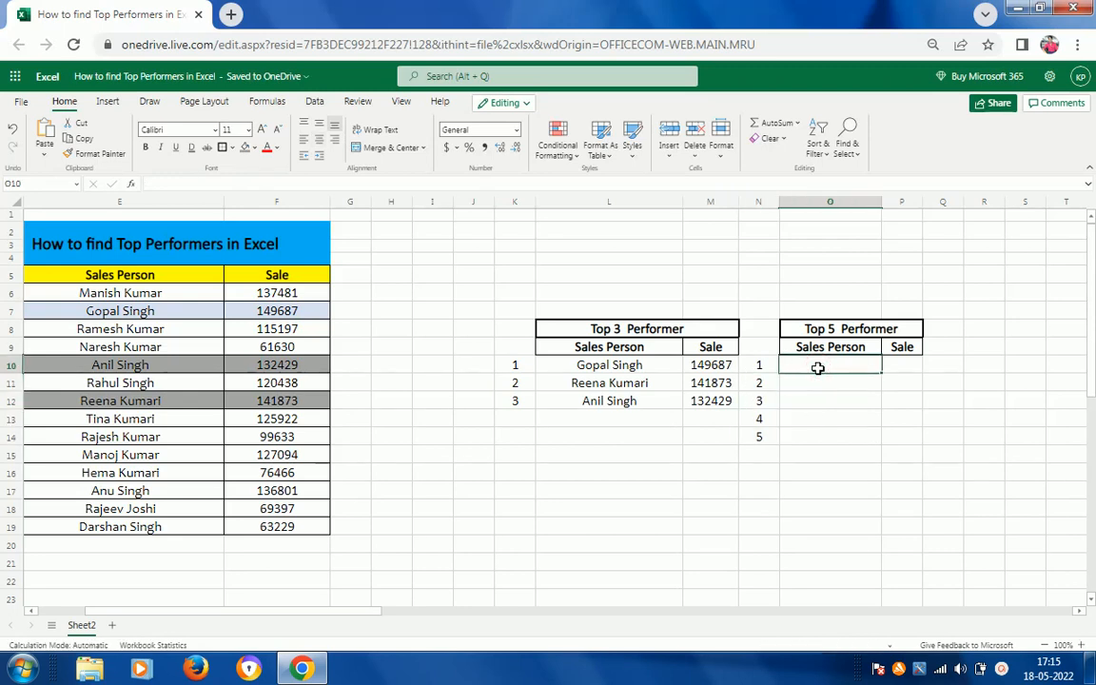
key("Left")
key("Left")
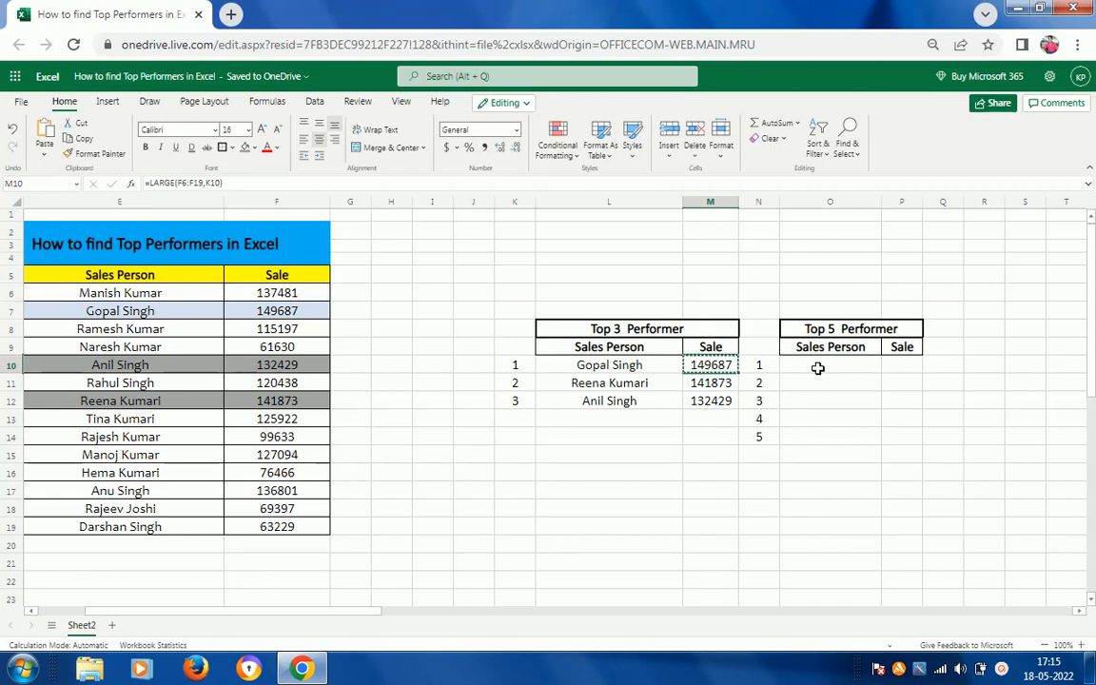
key("ctrl+c")
key("Right")
key("Right")
key("Right")
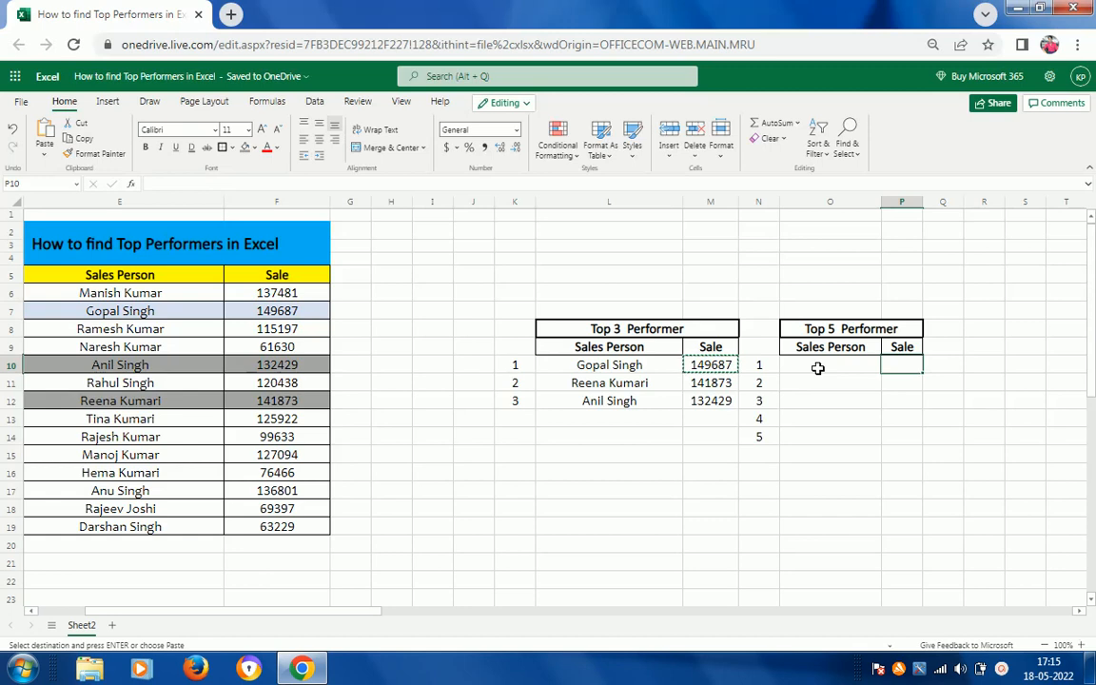
key("ctrl+v")
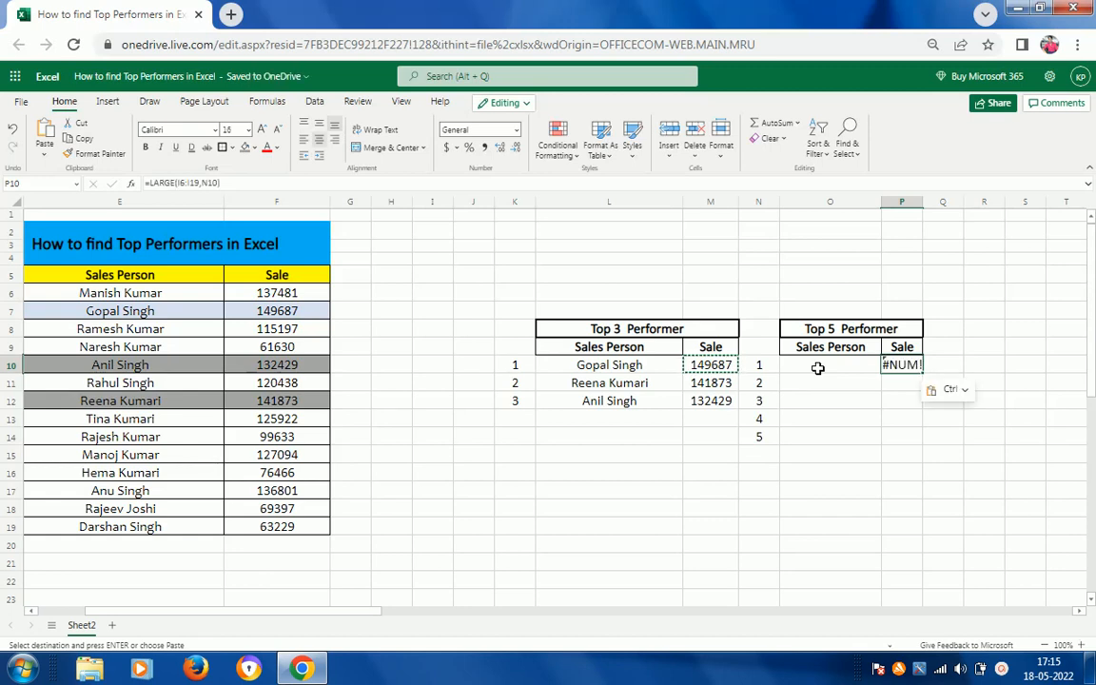
key("Escape")
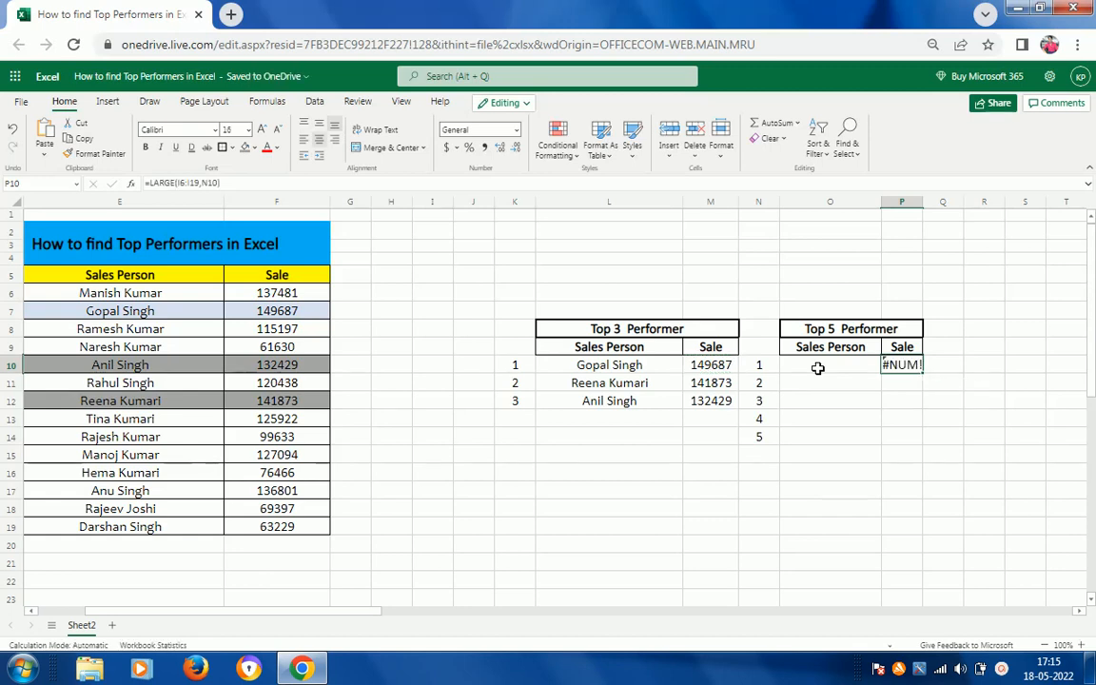
Step: Edit the P10 formula to strip out the copied range and rank arguments, leaving =LARGE( open for new ones
key("F2")
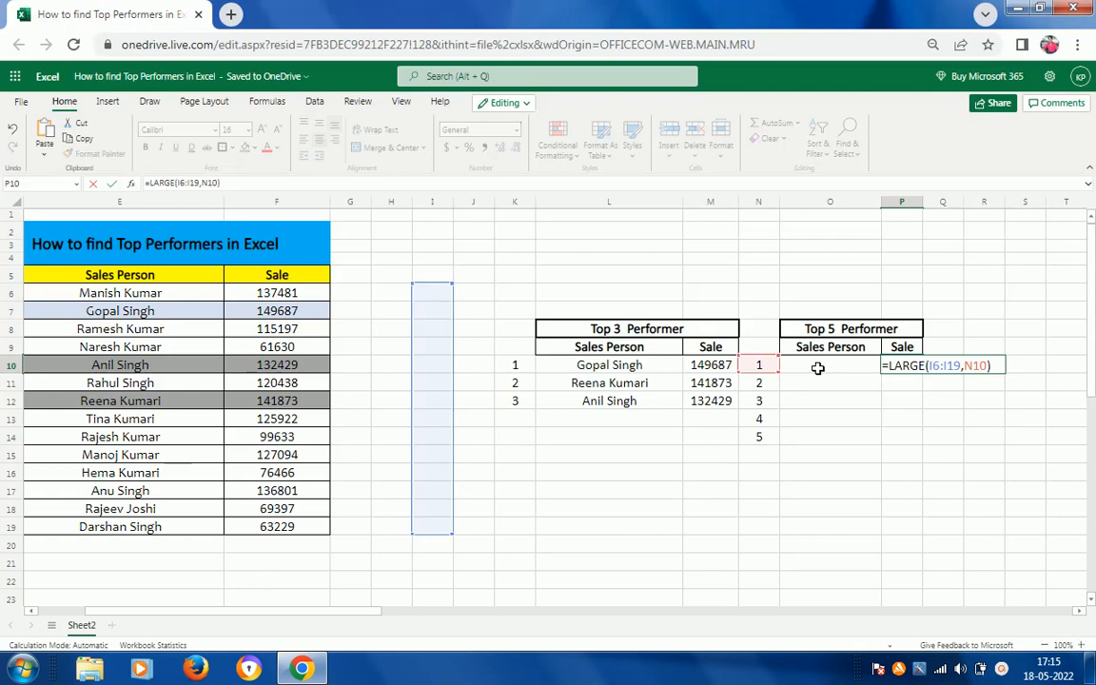
key("Left")
key("Left")
key("Left")
key("shift+Right")
key("shift+Right")
key("shift+Right")
key("shift+Right")
key("shift+Right")
key("shift+Right")
key("shift+Right")
key("shift+Right")
key("shift+Right")
key("shift+Right")
key("shift+Right")
key("BackSpace")
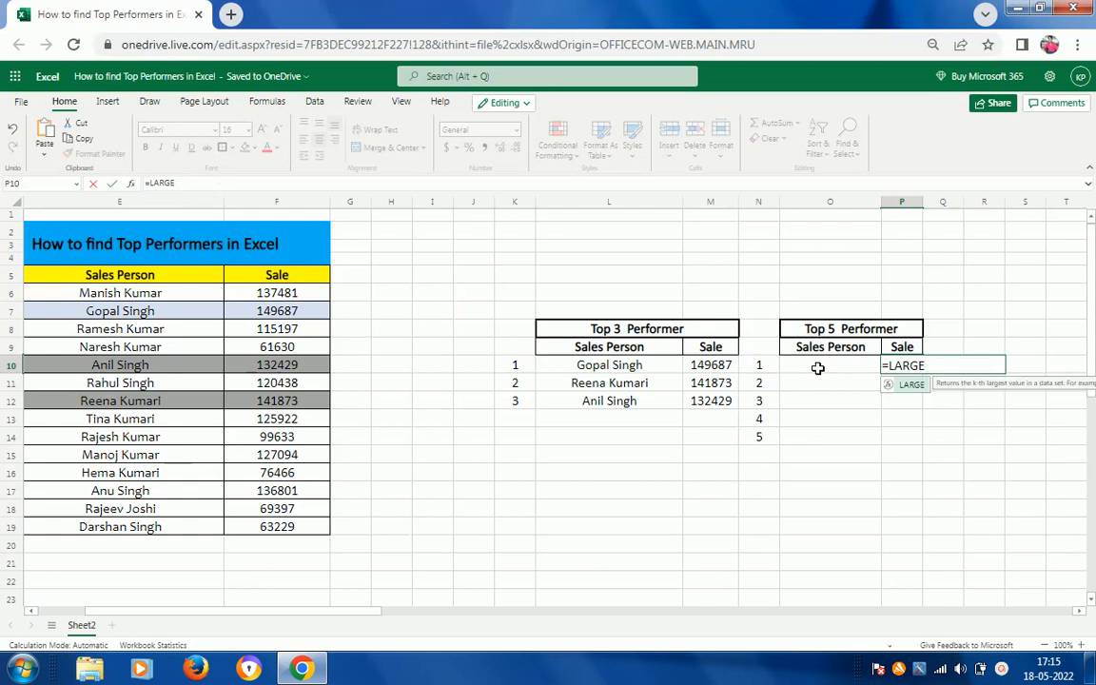
type("(")
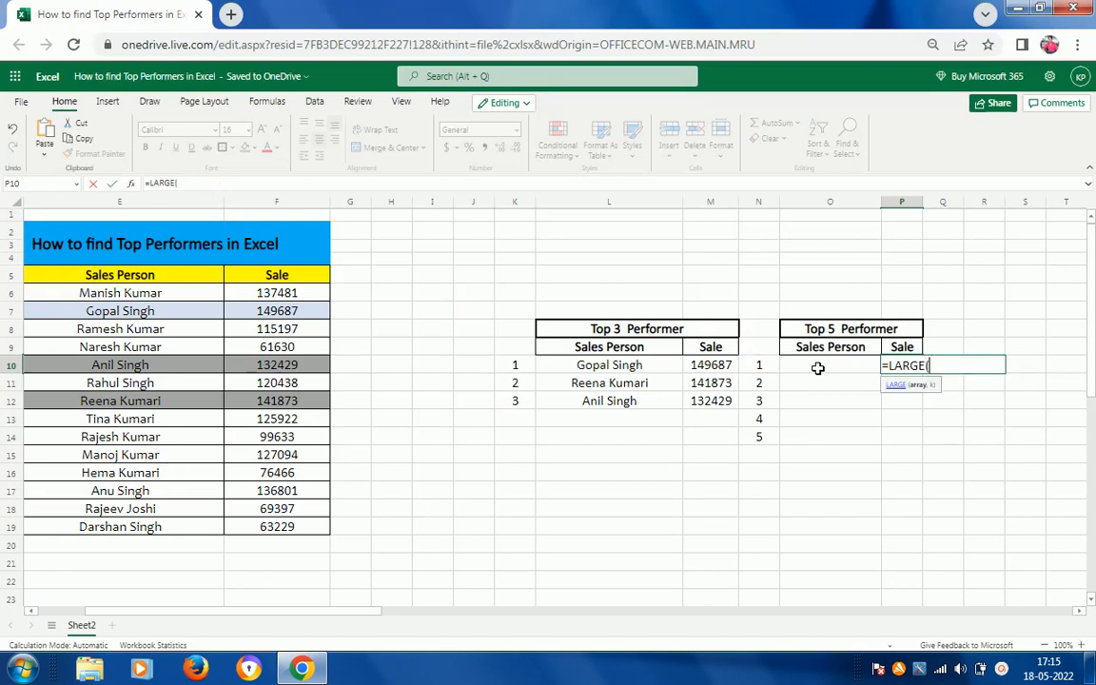
Step: Complete the P10 formula as =LARGE(F6:F19,N10:N14) to return the five highest sales
left_click(290, 297)
key("ctrl+shift+Down")
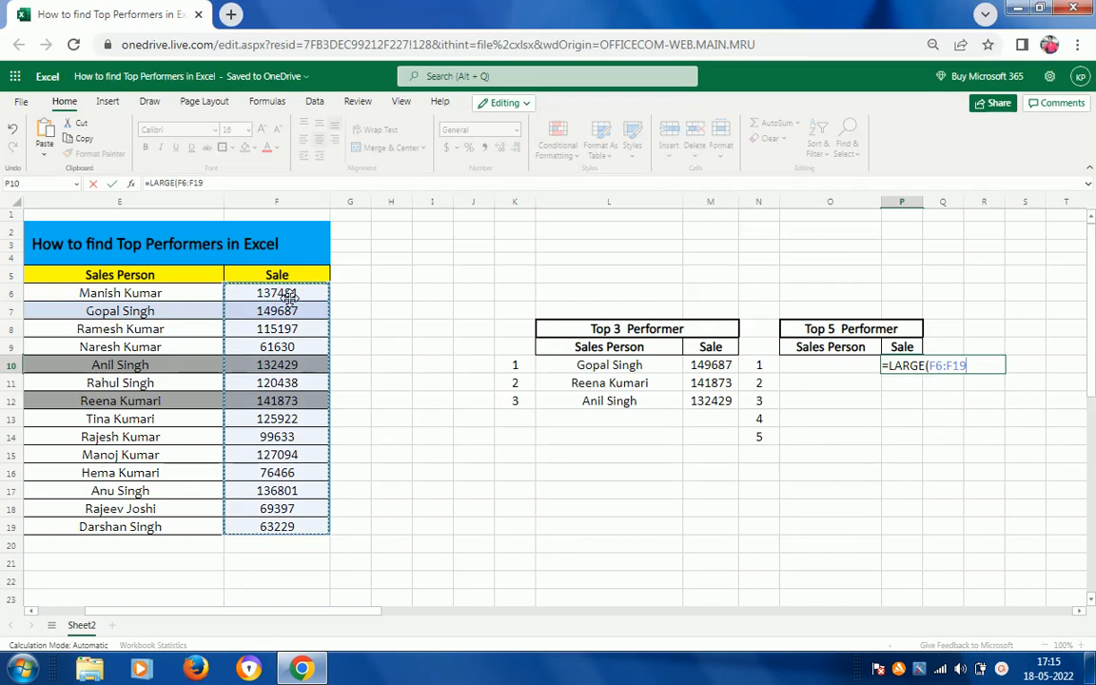
type(",")
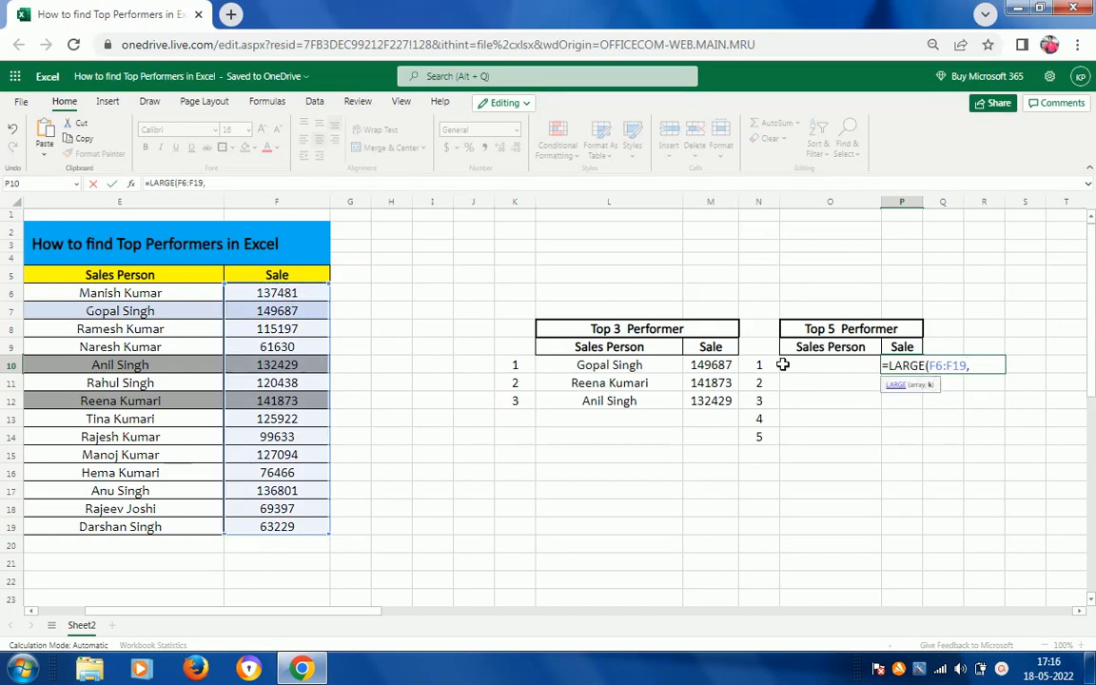
left_click(769, 365)
key("ctrl+shift+Down")
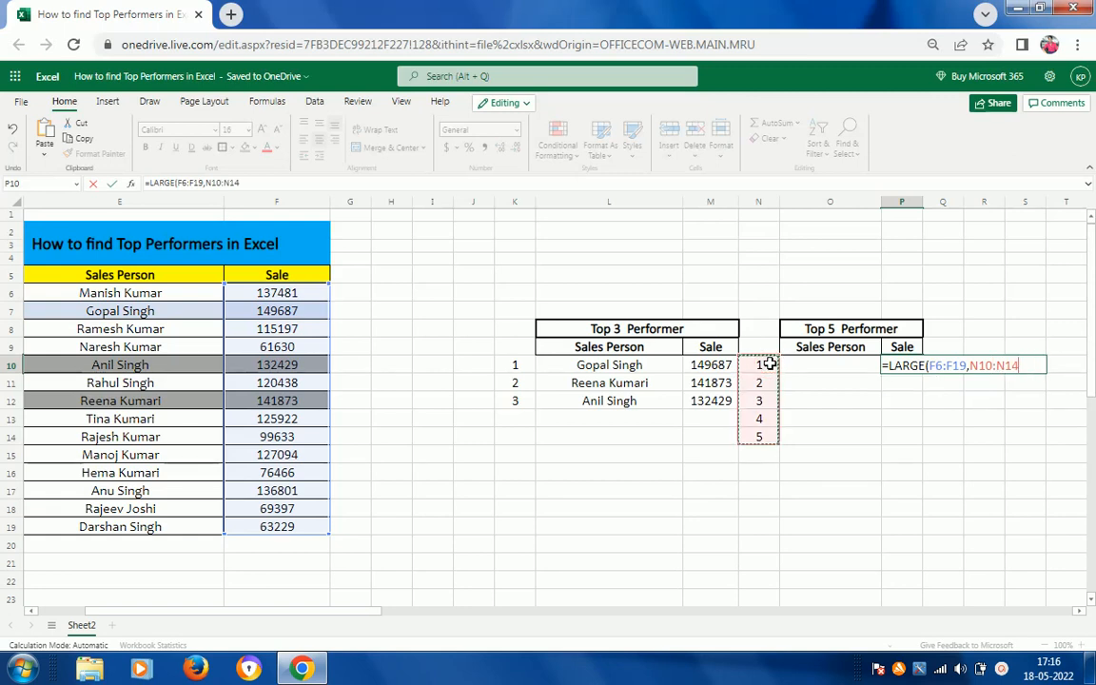
key("Return")
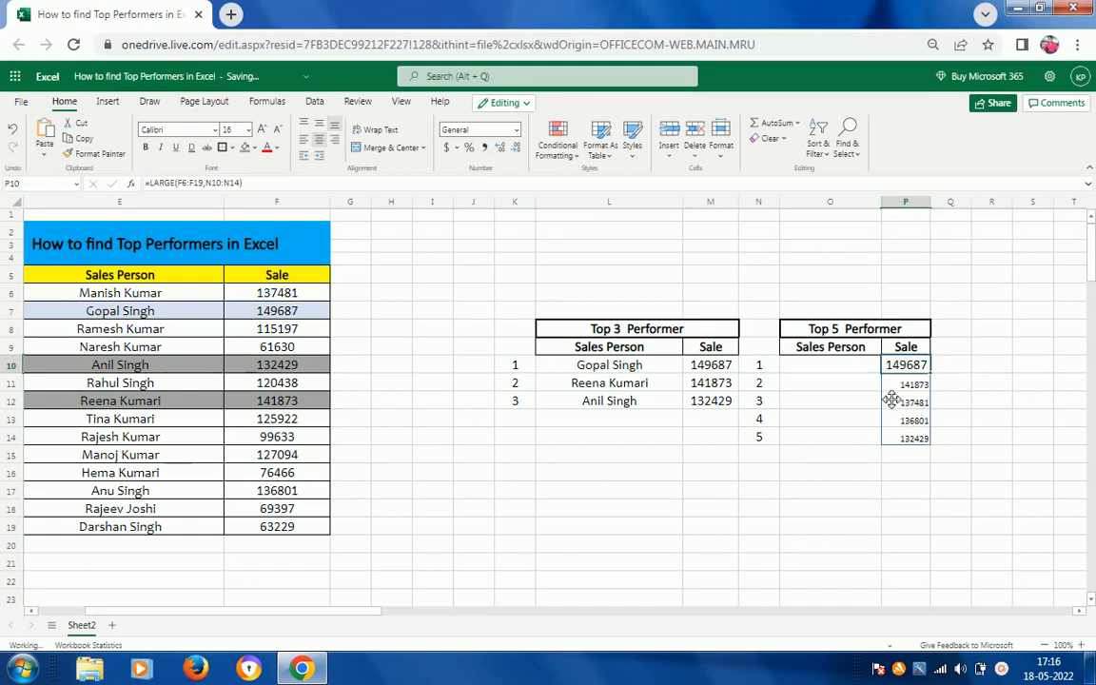
Step: Try to enlarge the font of P10:P14 to 16, and set the font size of P11:P14 to 14
key("ctrl+shift+Down")
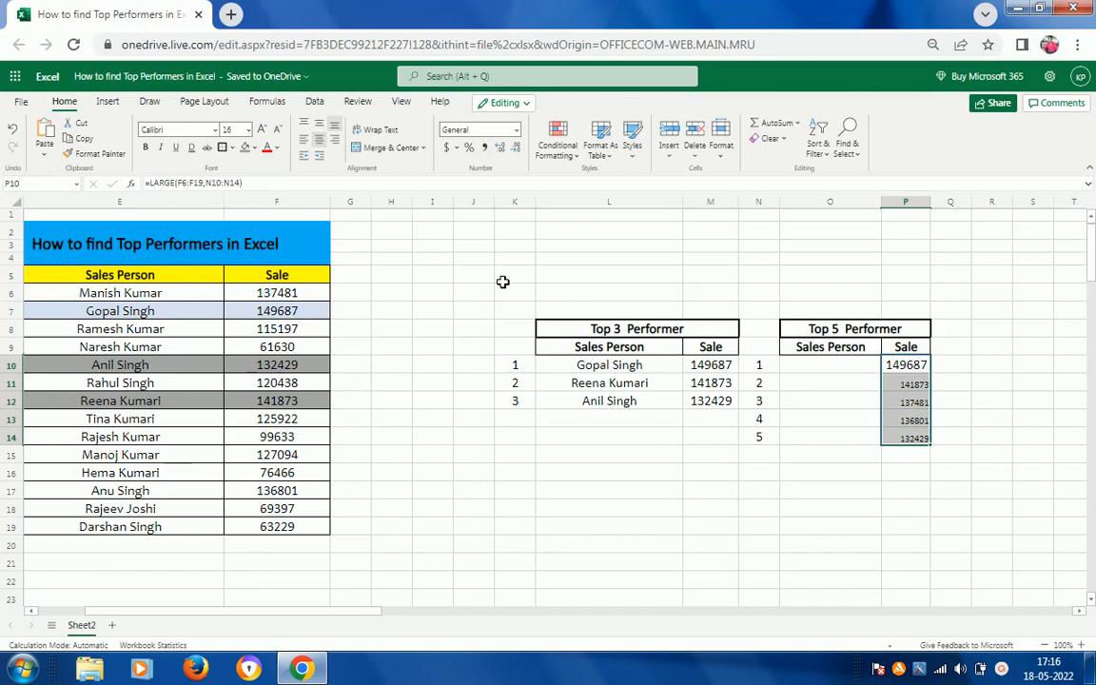
left_click(249, 133)
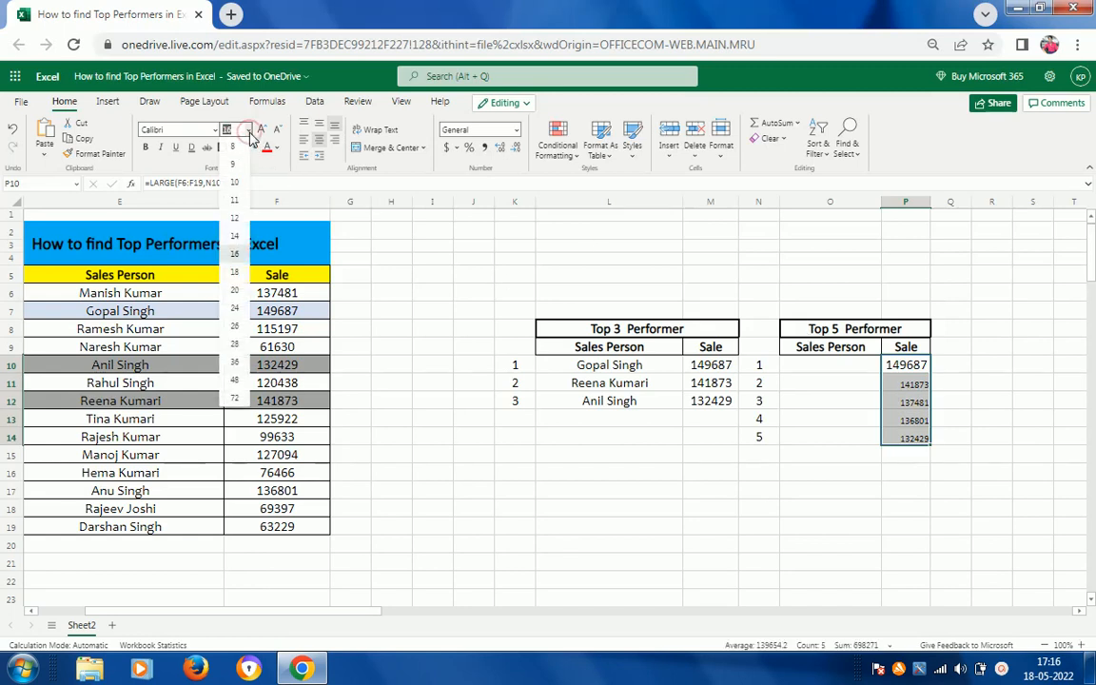
left_click(230, 253)
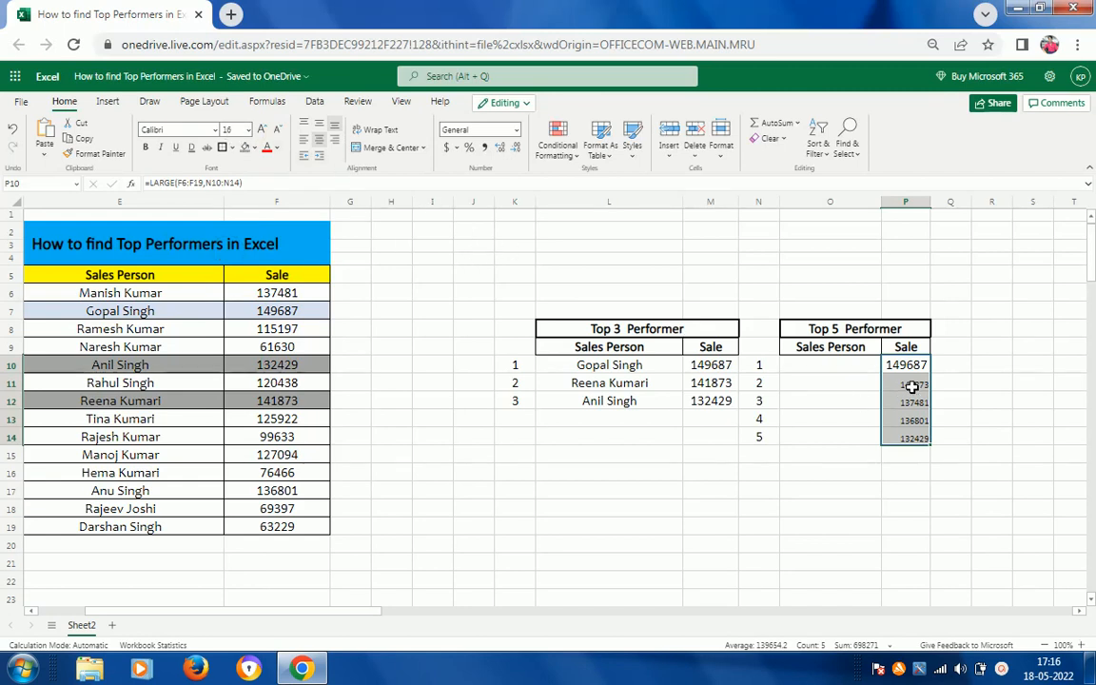
key("Return")
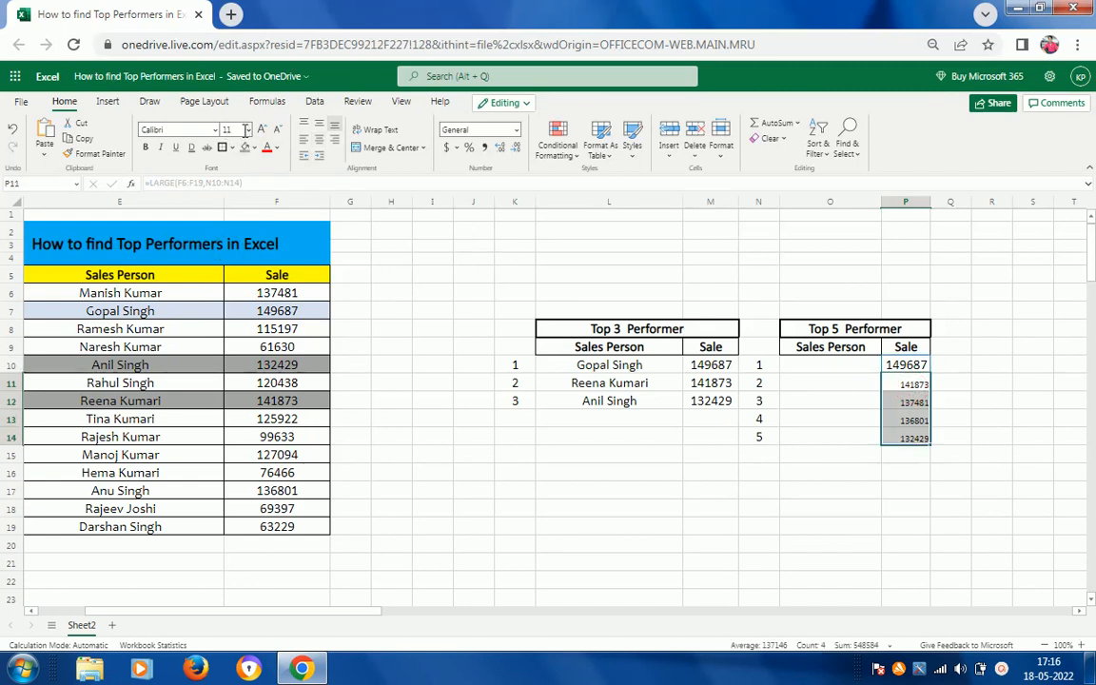
left_click(248, 130)
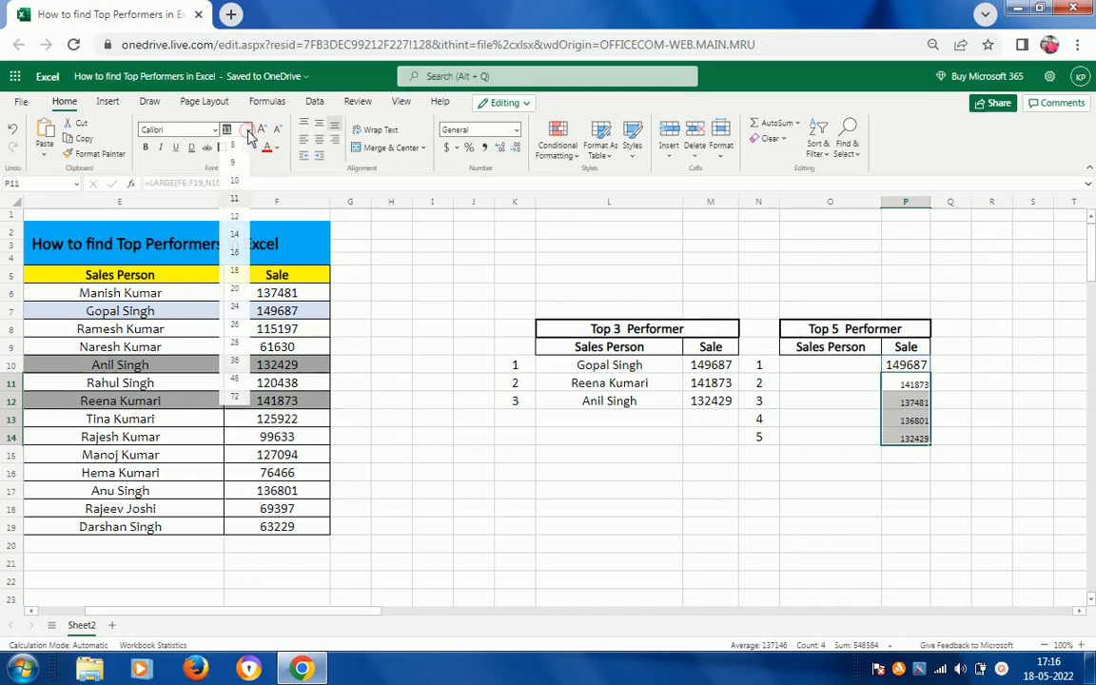
left_click(236, 247)
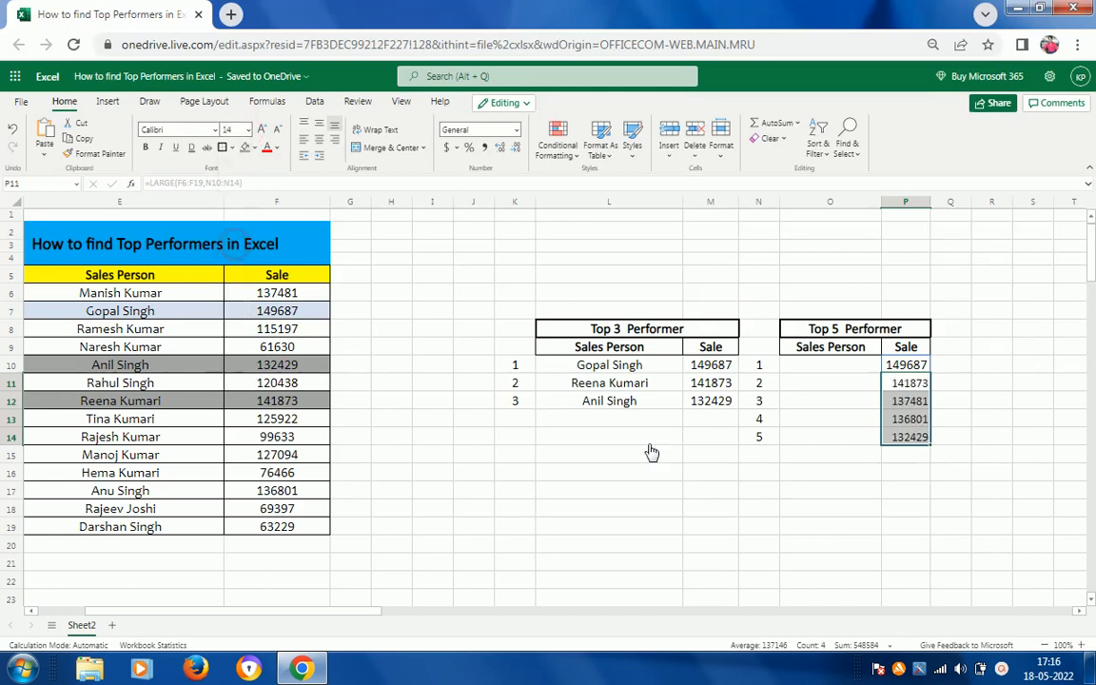
Step: Toggle centre alignment on P10:P14 and set the font size of P11:P14 to 16
left_click(908, 367)
left_click_drag(908, 367, 908, 436)
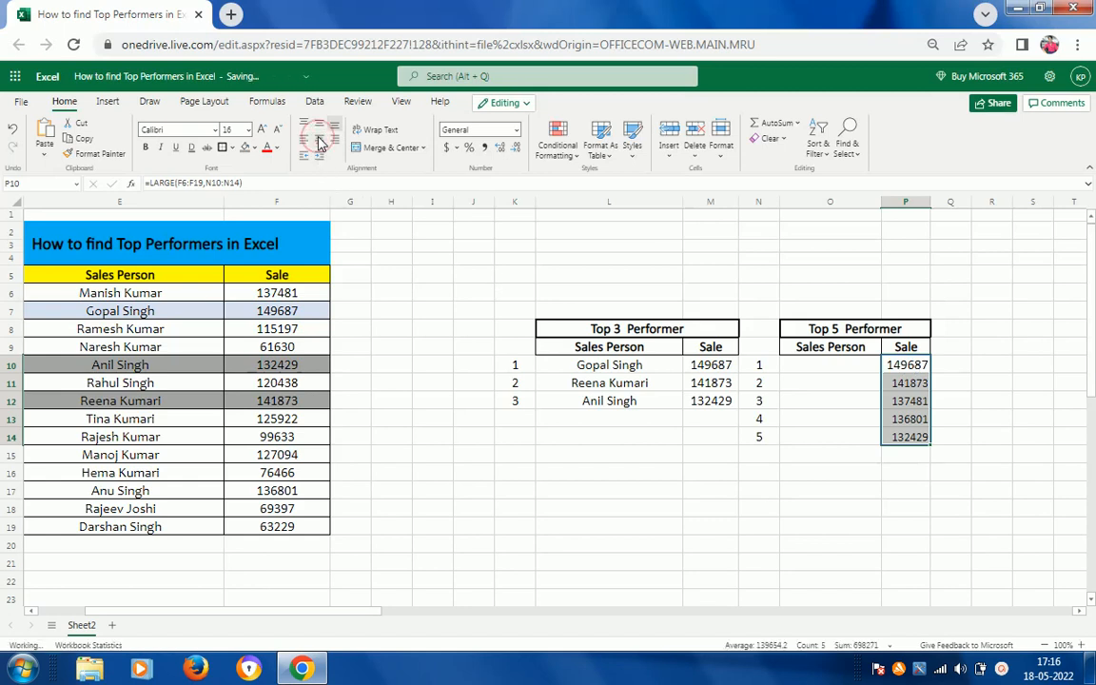
key("Down")
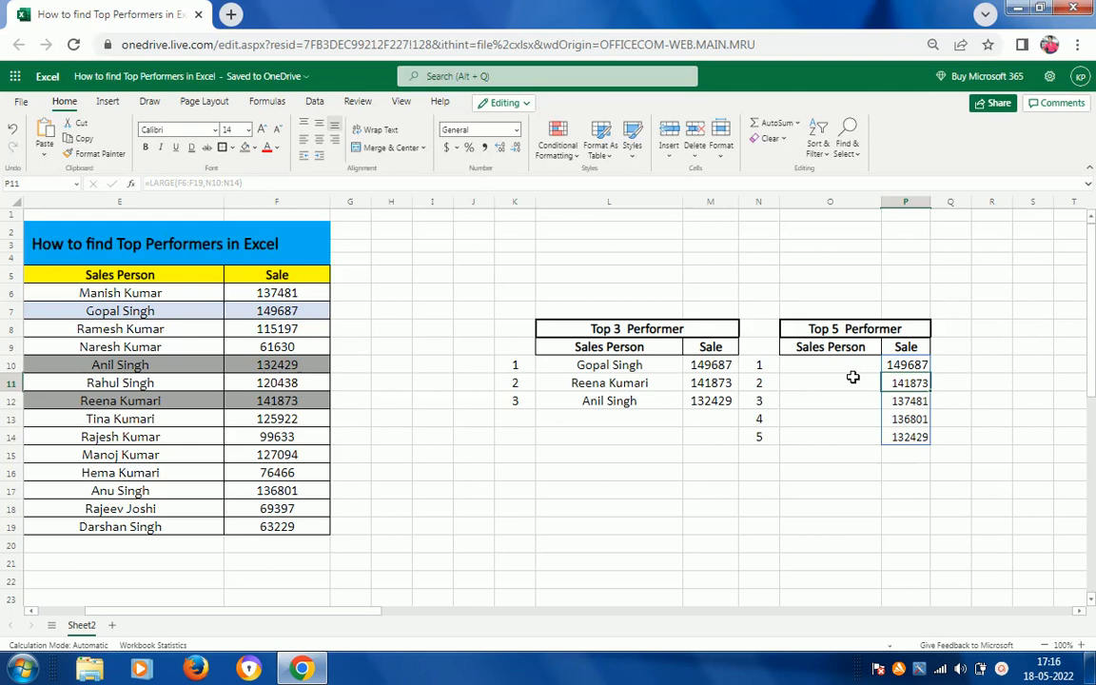
key("shift+Down")
key("shift+Down")
key("shift+Down")
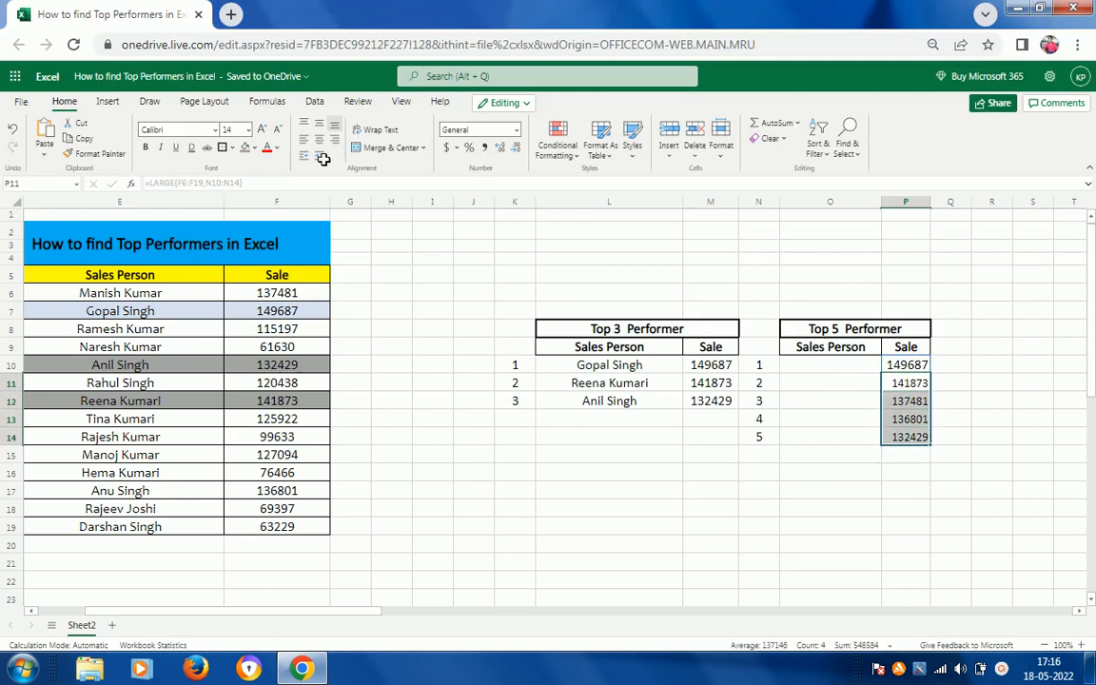
left_click(248, 129)
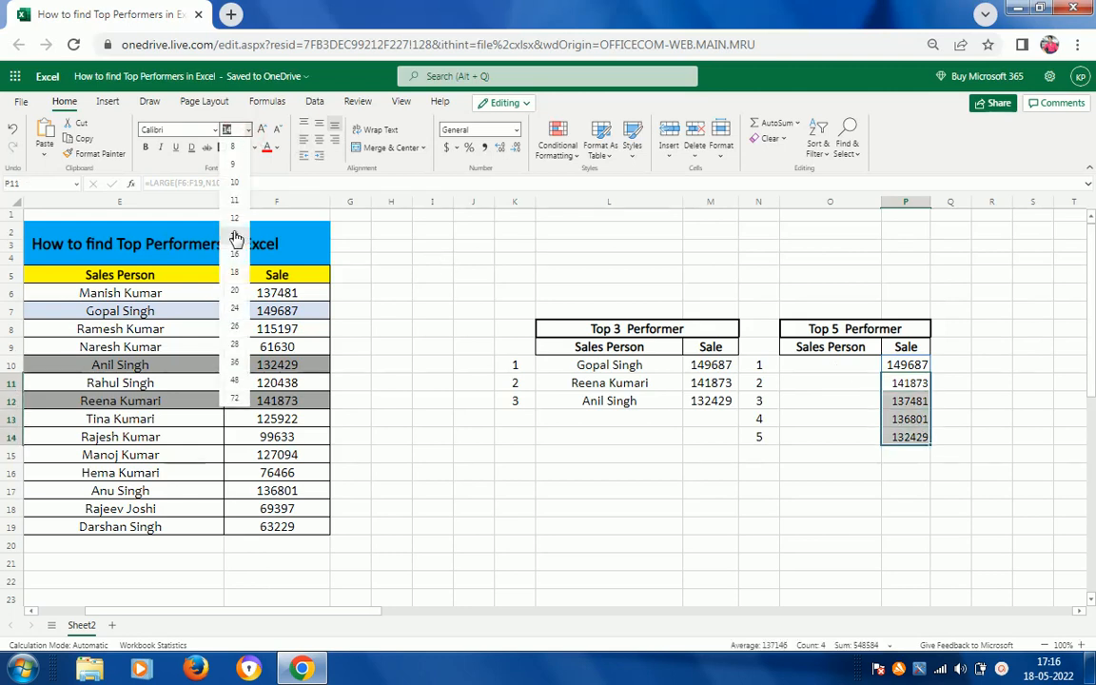
key("Escape")
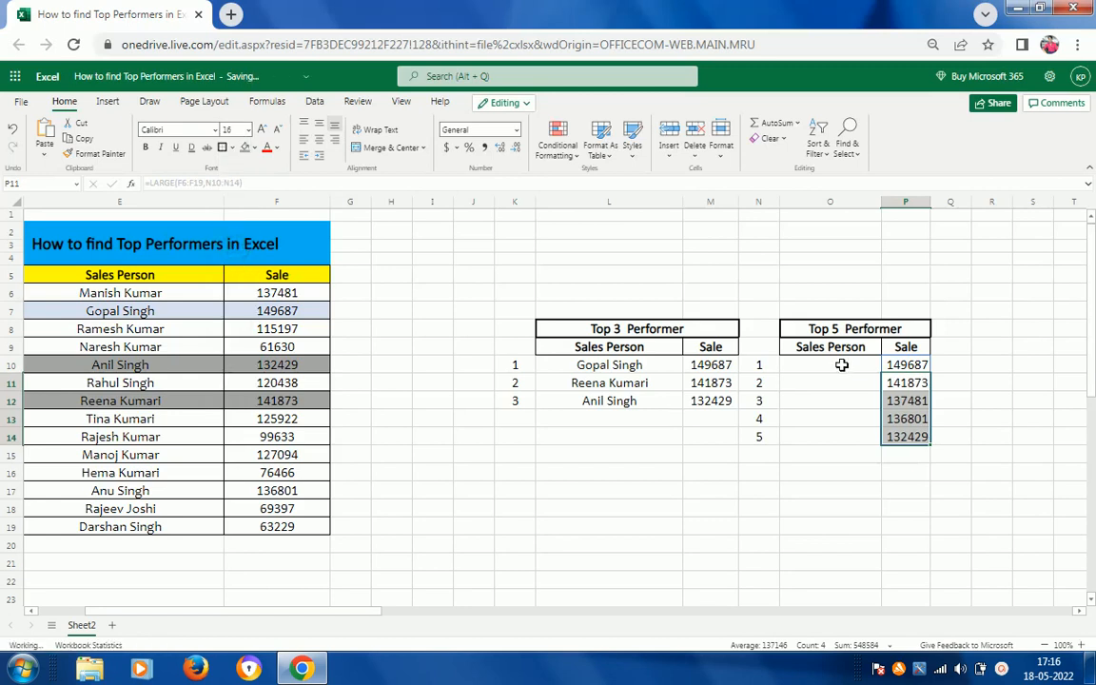
Step: Begin an INDEX formula in O10, the first Sales Person cell of the Top 5 Performer table, with E6:E19 as its array
left_click(841, 365)
type("=in")
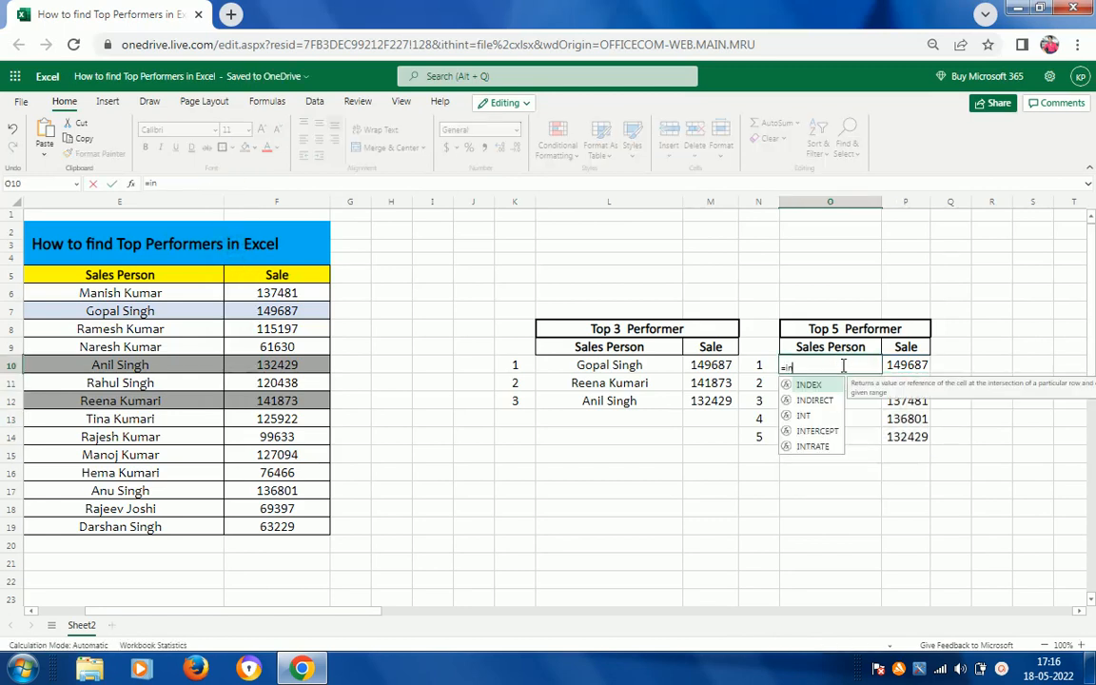
key("Tab")
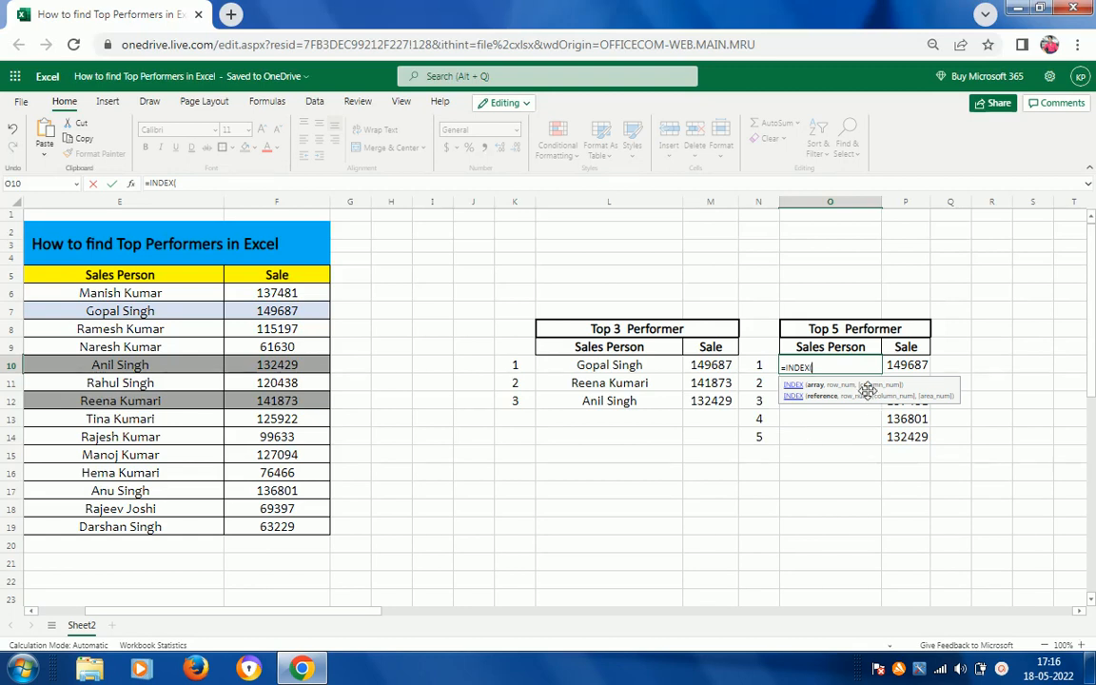
left_click(174, 296)
key("ctrl+shift+Down")
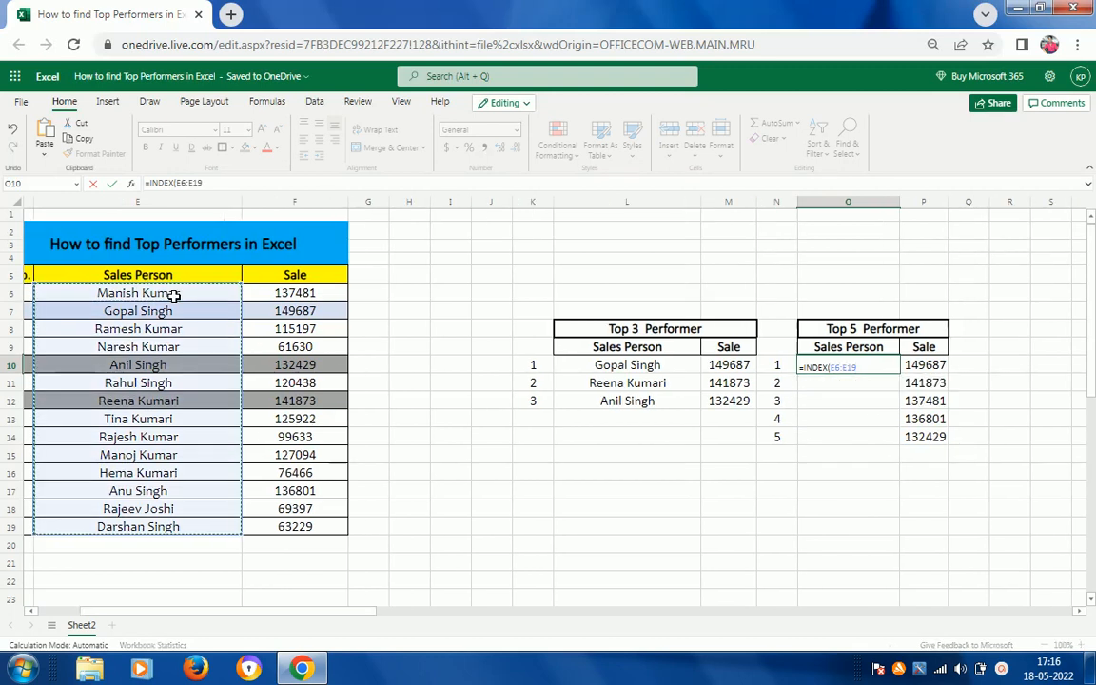
type(",")
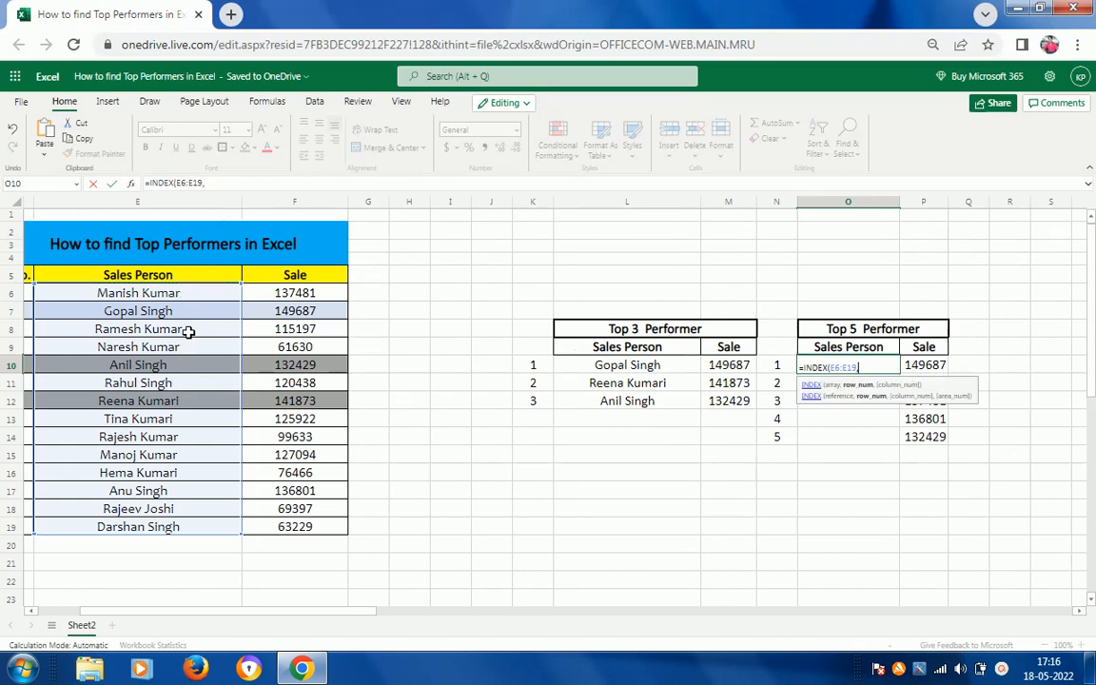
Step: Nest a MATCH function as the INDEX row number in O10, with the spilled range P10# as its lookup value
type("m")
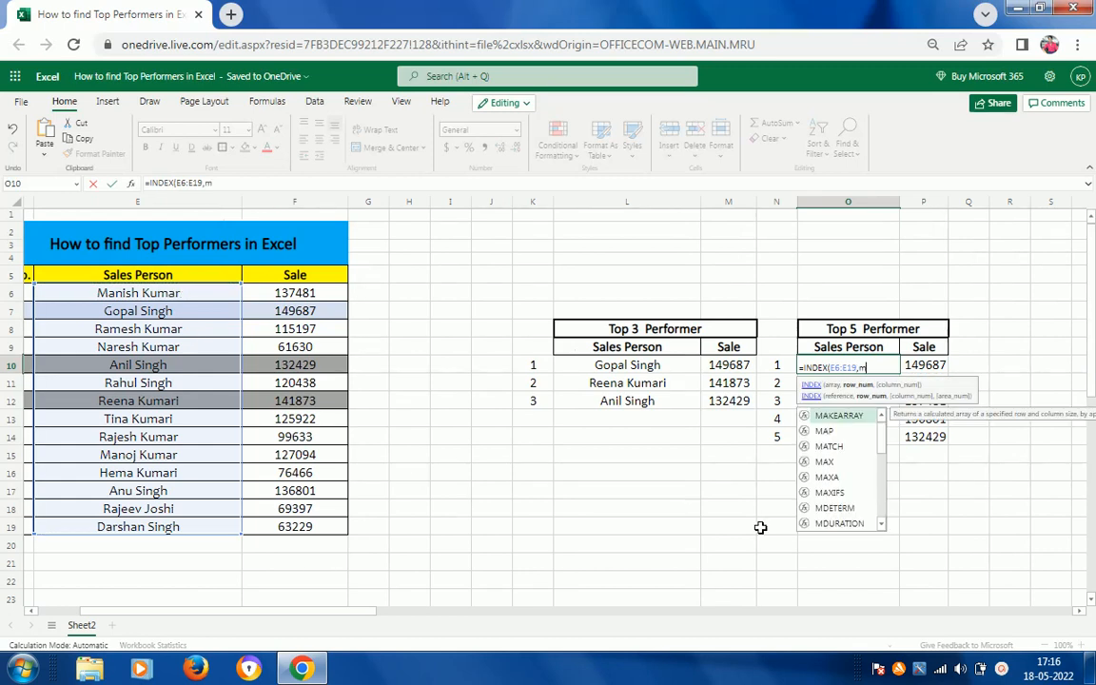
key("Down")
key("Down")
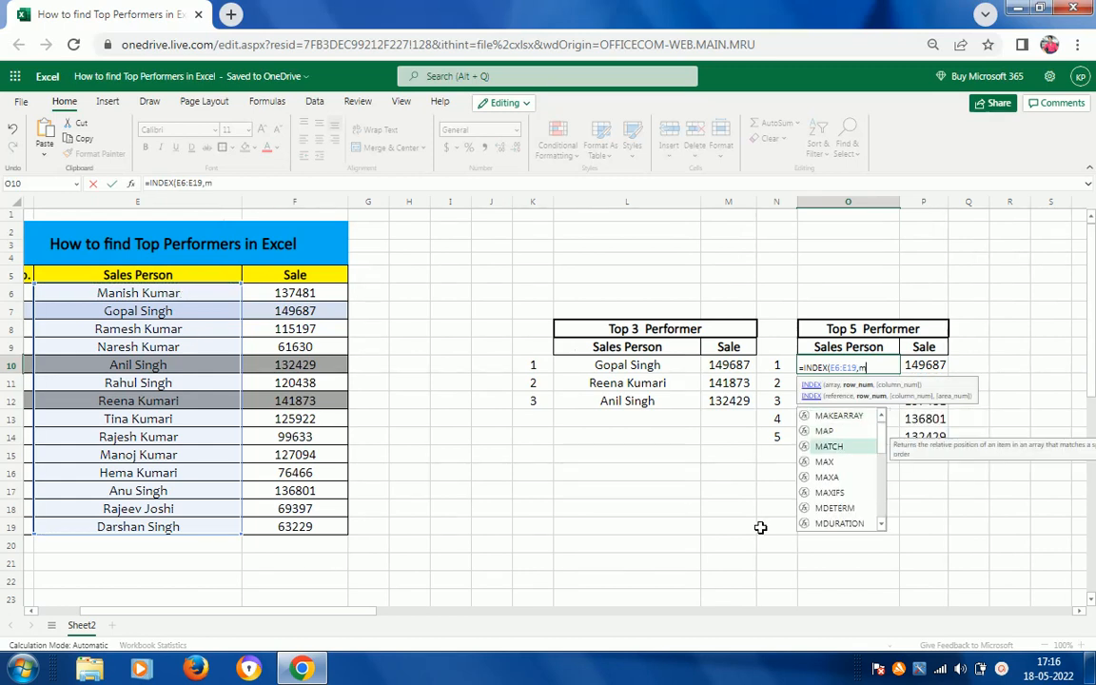
key("Down")
key("Up")
key("Tab")
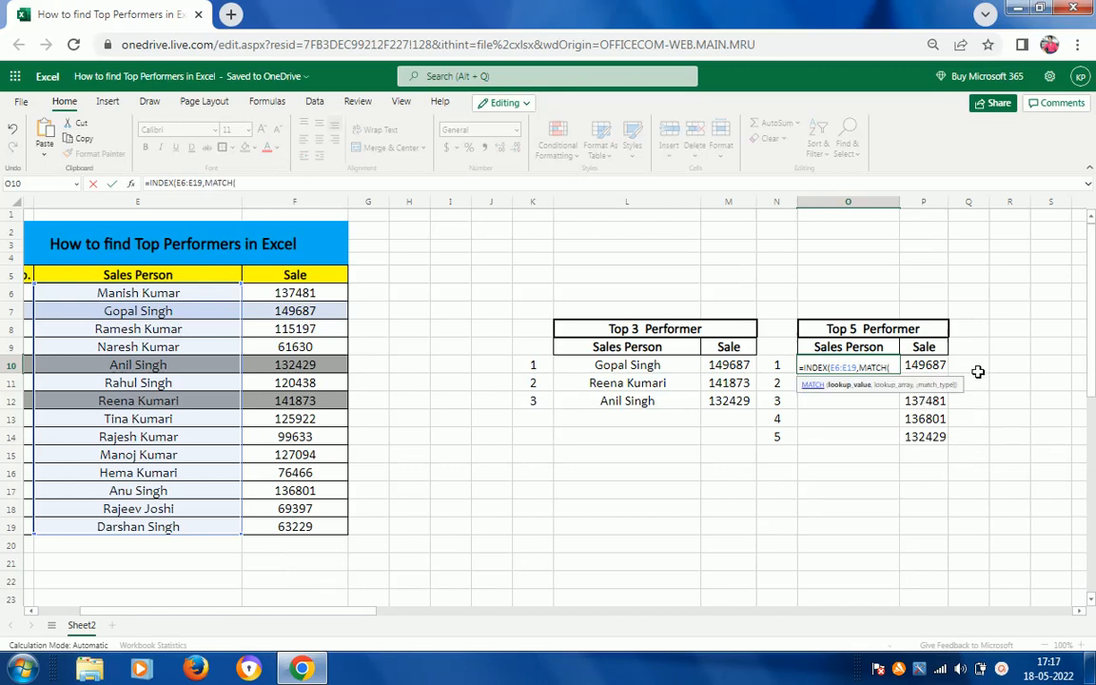
type("P10:P12")
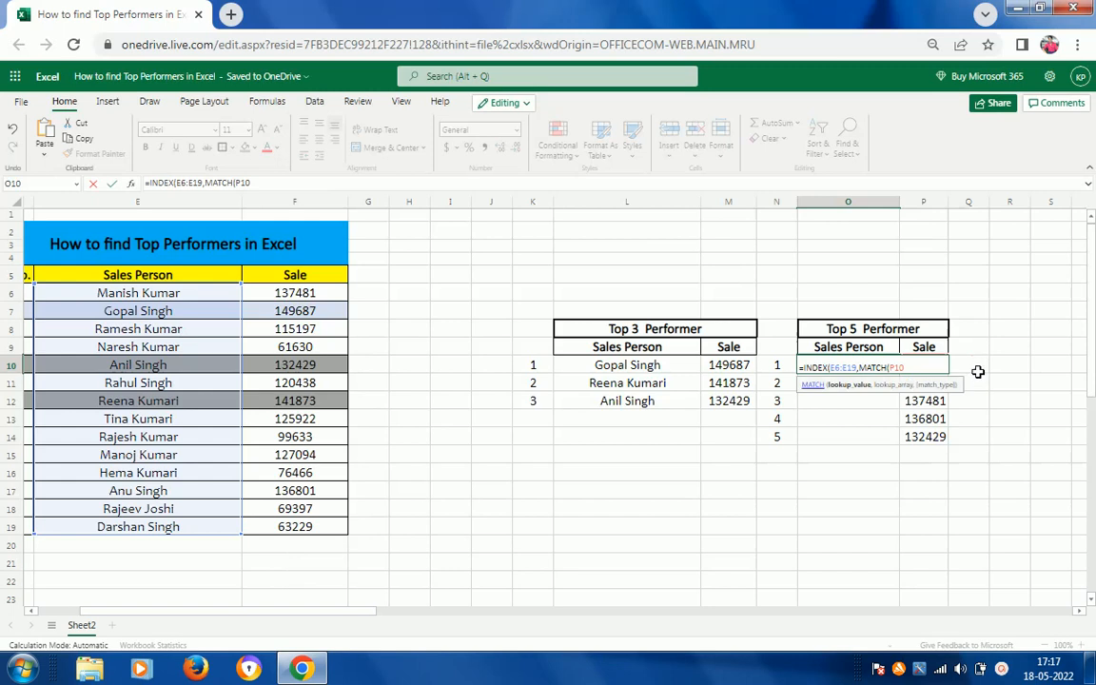
key("BackSpace")
key("BackSpace")
key("BackSpace")
key("BackSpace")
type("#")
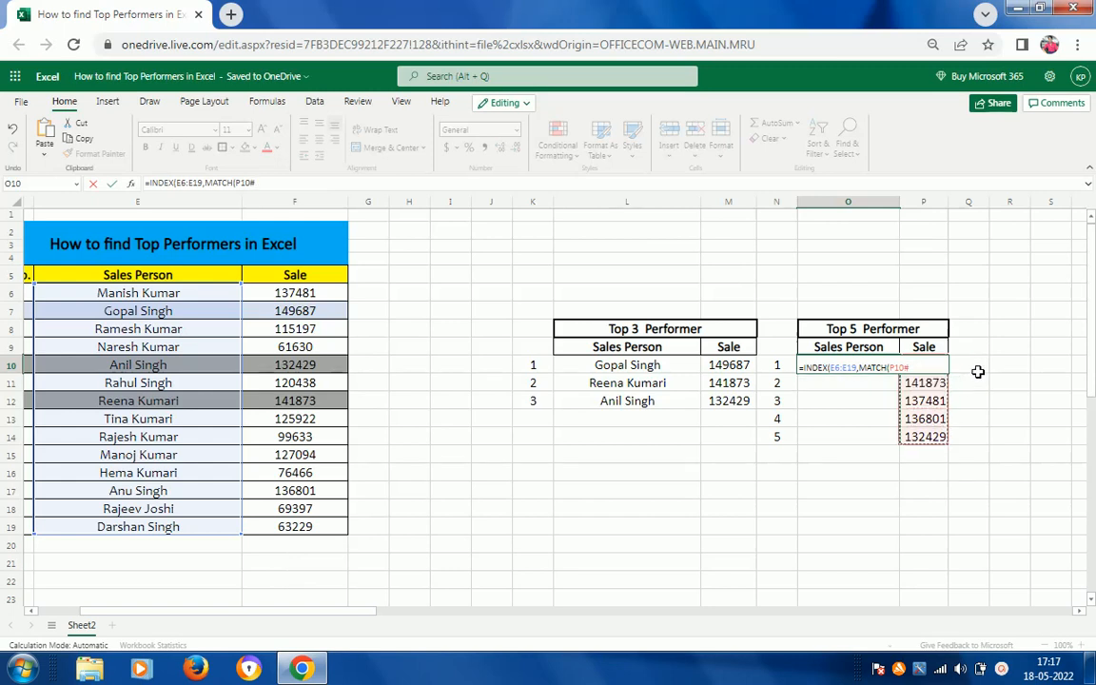
type(",")
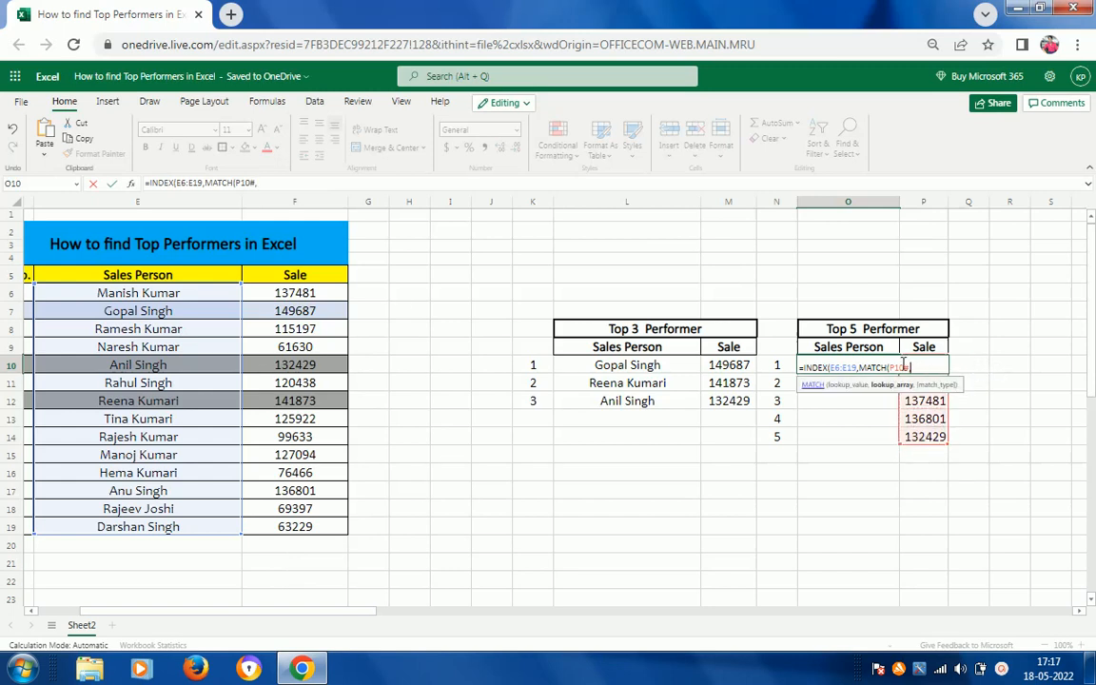
Step: Complete the O10 formula as =INDEX(E6:E19,MATCH(P10#,F6:F19,0)) to return the five salespeople's names
left_click(319, 293)
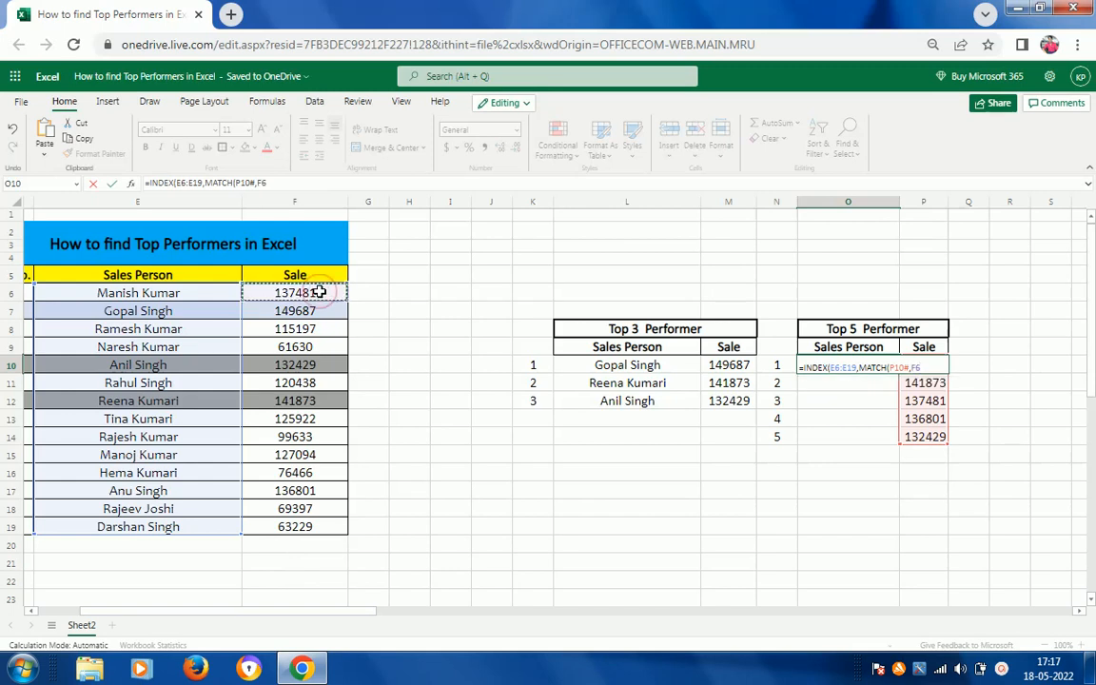
key("ctrl+shift+Down")
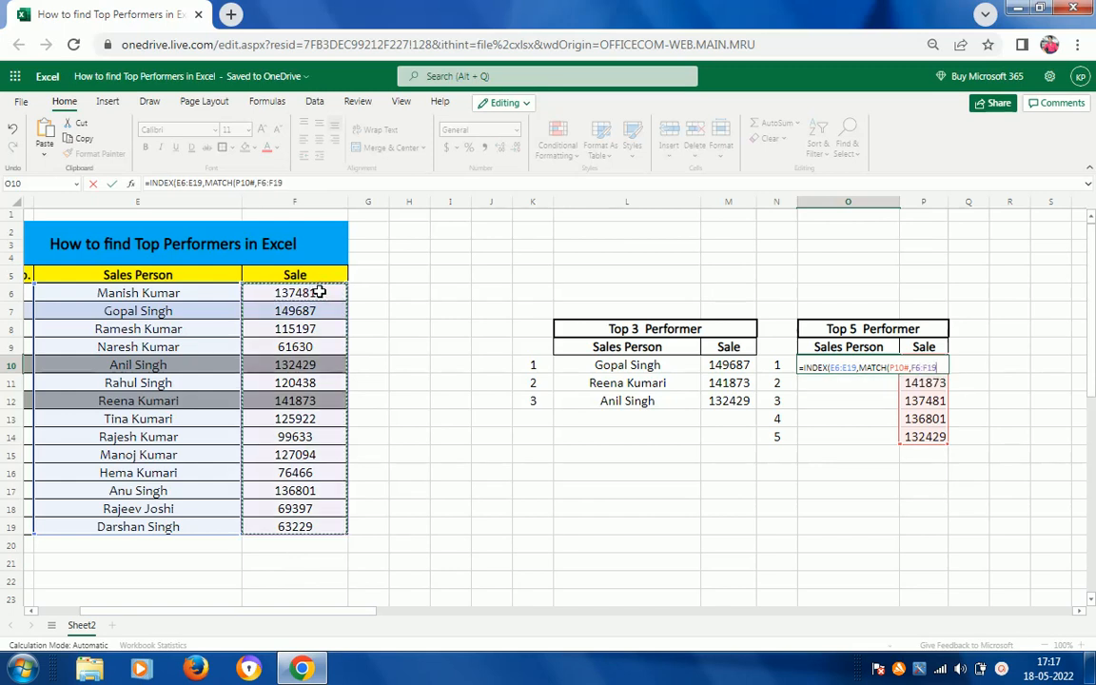
type(",")
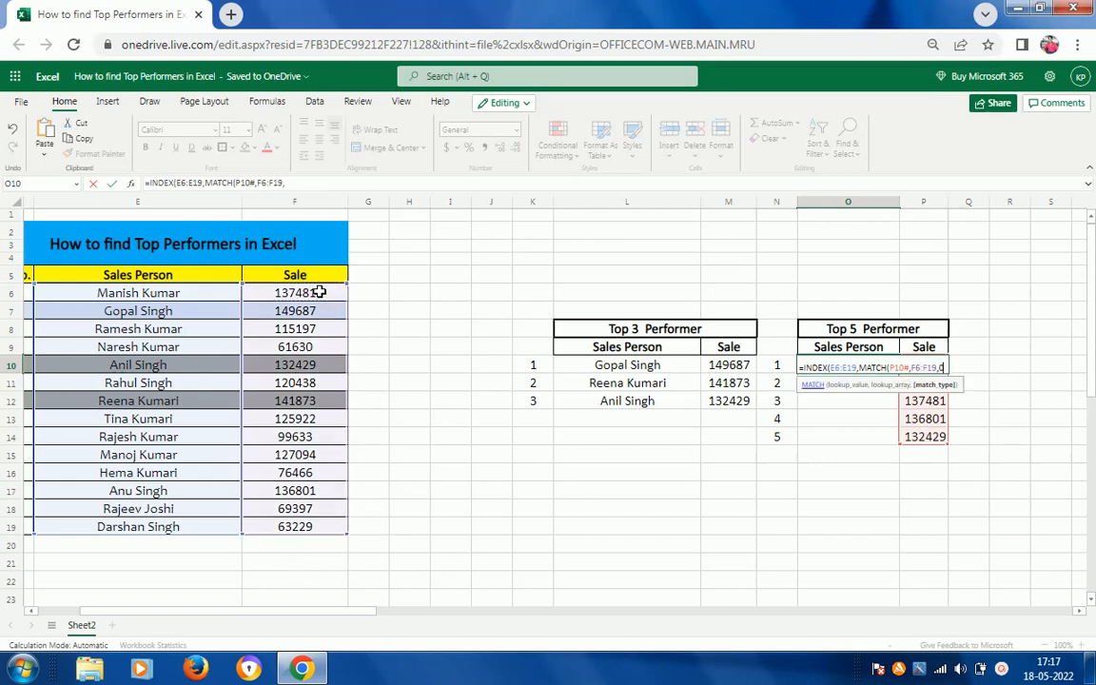
type("0))")
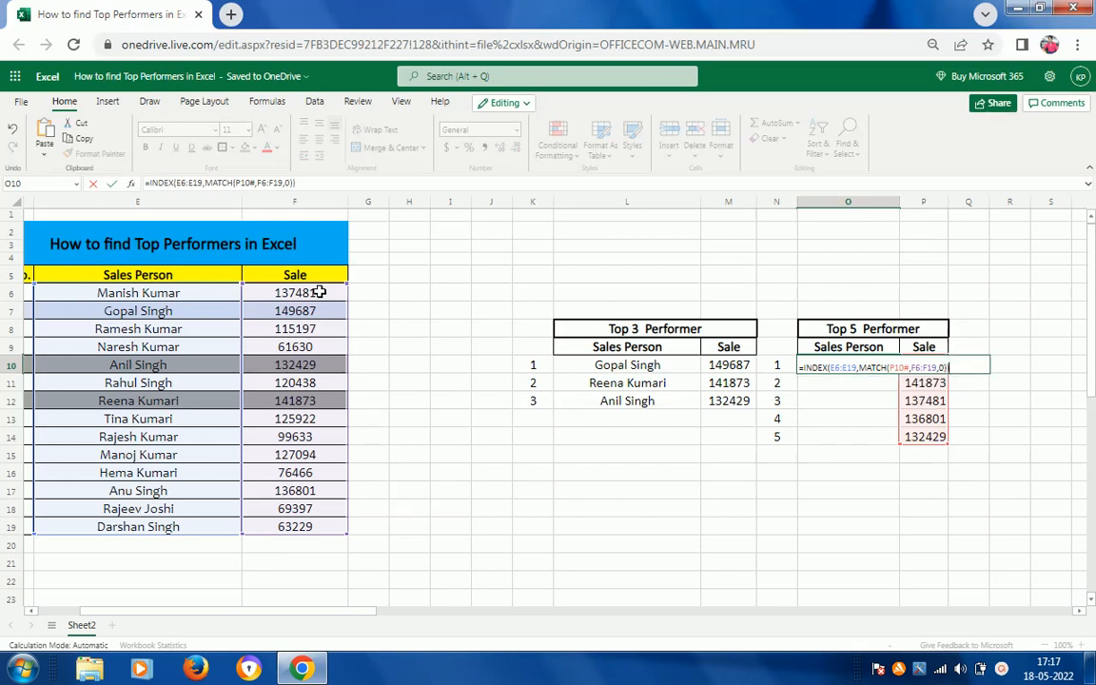
key("Return")
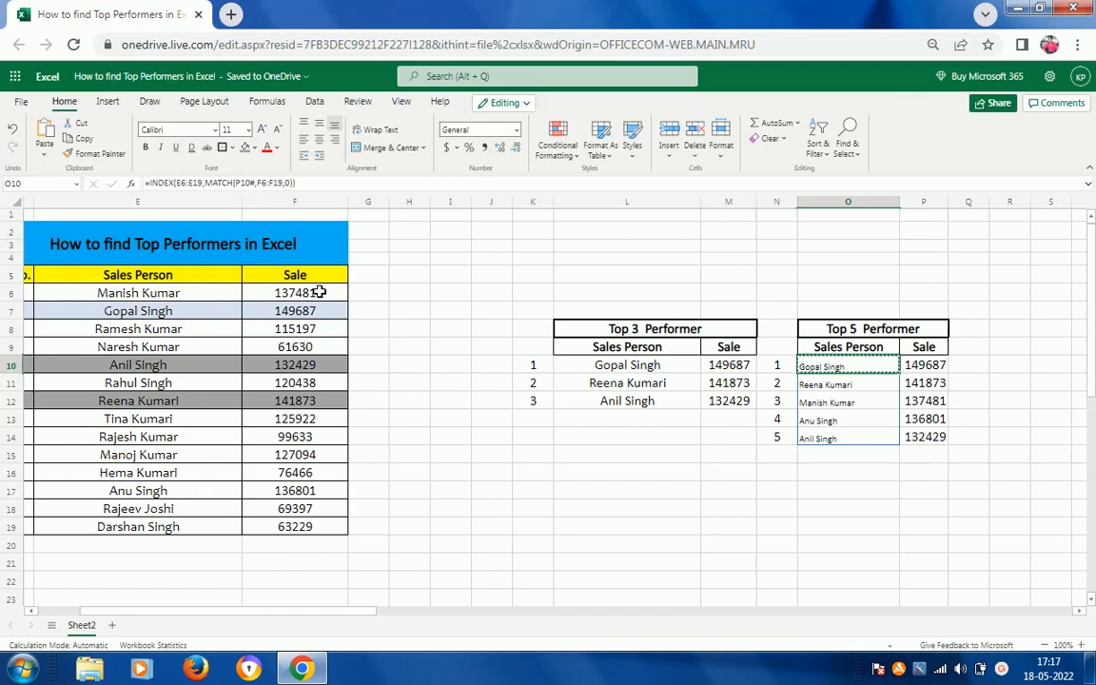
Step: Centre the salesperson names in O10:O14 and set their font size to 16
key("shift+Down")
key("shift+Down")
key("shift+Down")
key("shift+Down")
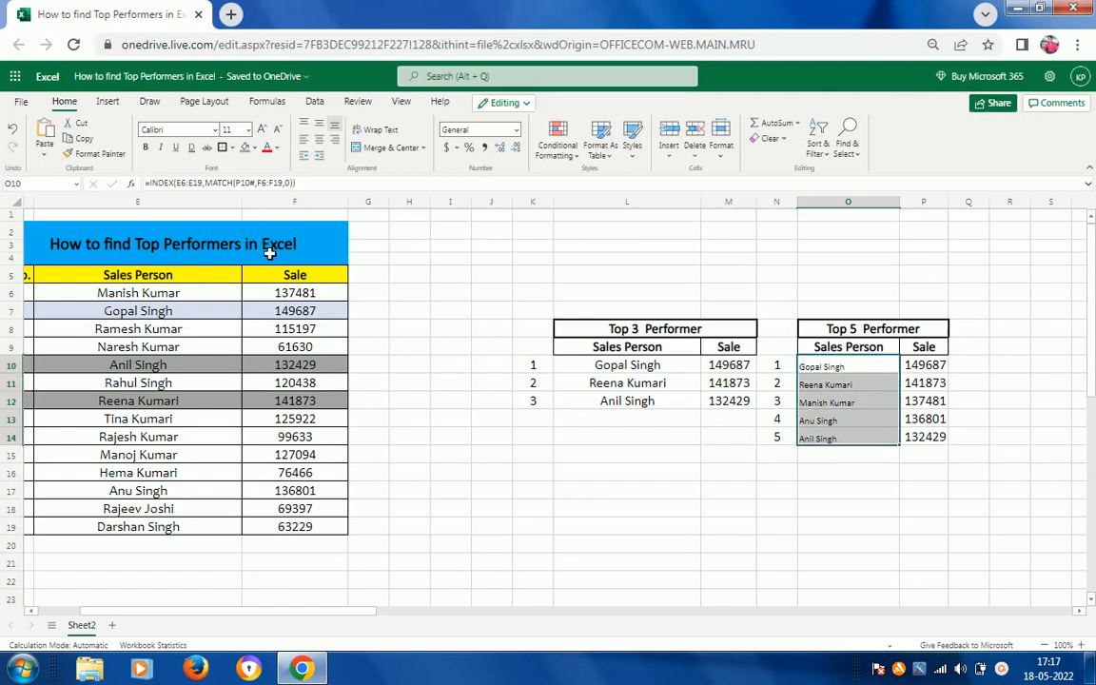
left_click(320, 141)
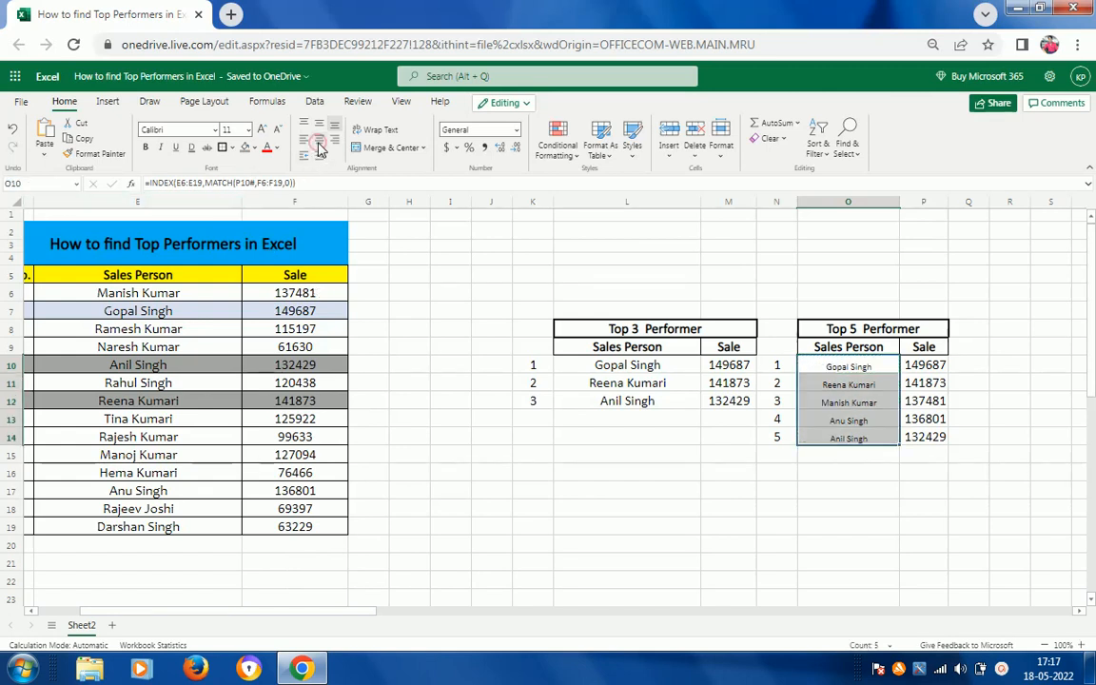
left_click(248, 130)
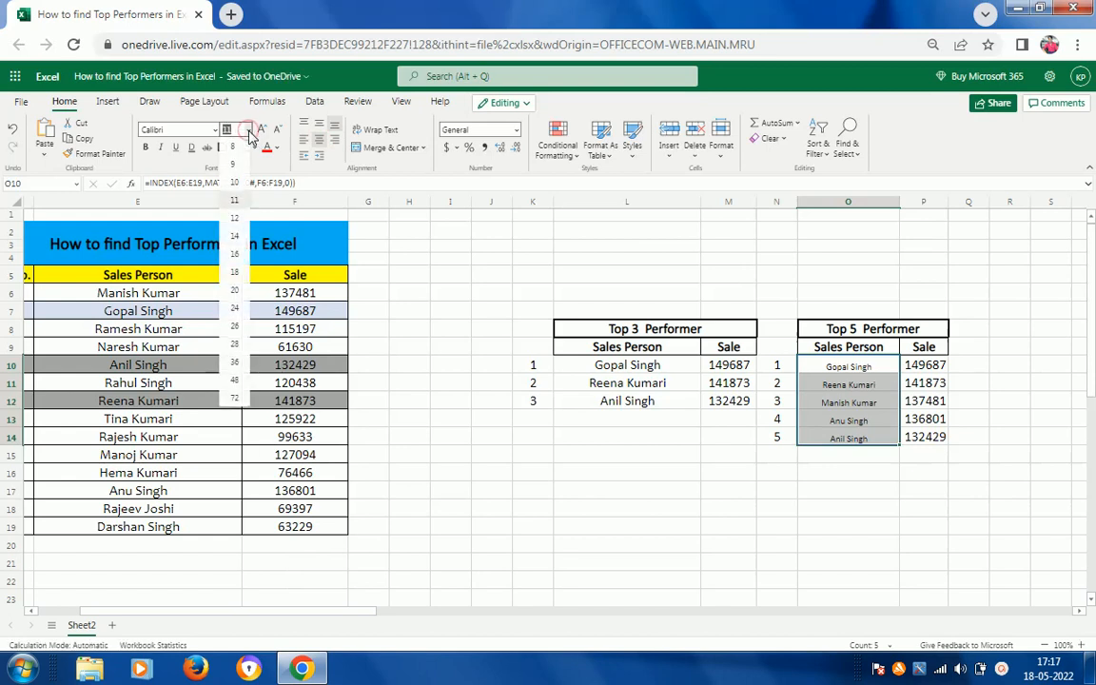
left_click(236, 254)
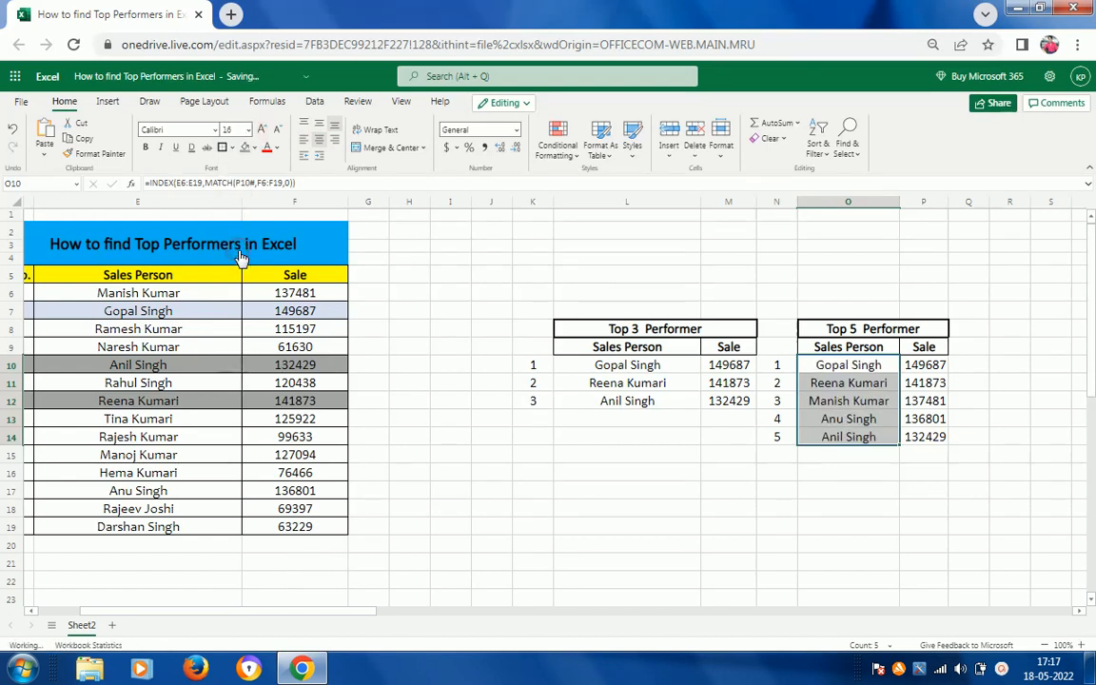
Step: Review the Top 3 and Top 5 Performer tables and their formulas against the source Sales Person and Sale data
left_click(938, 432)
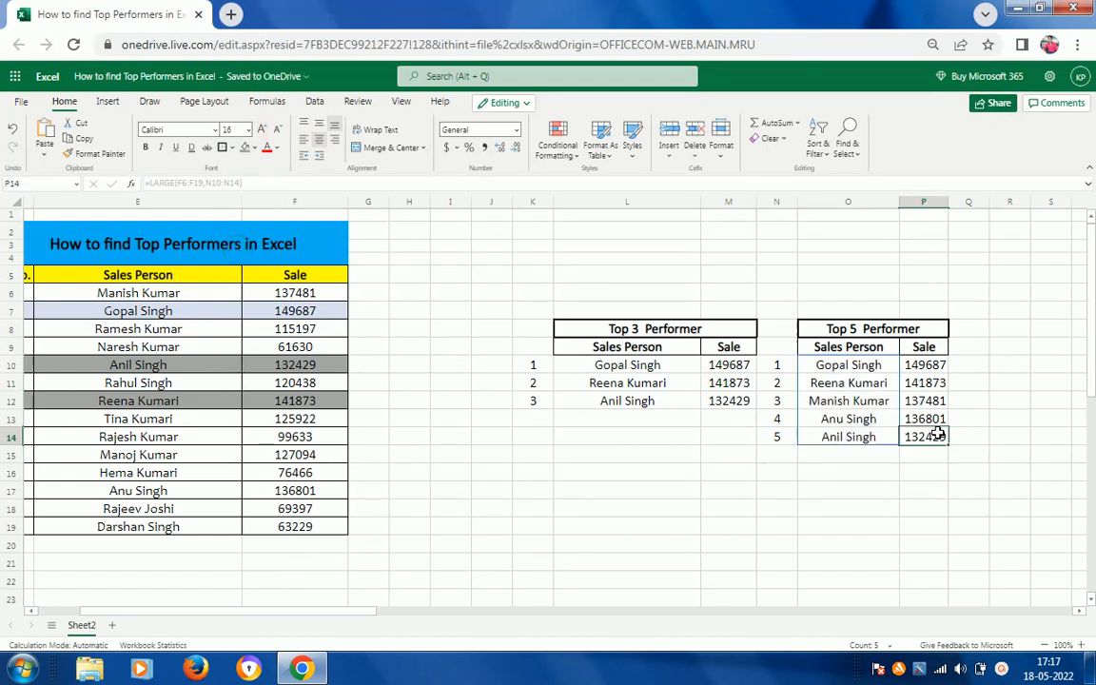
left_click(938, 369)
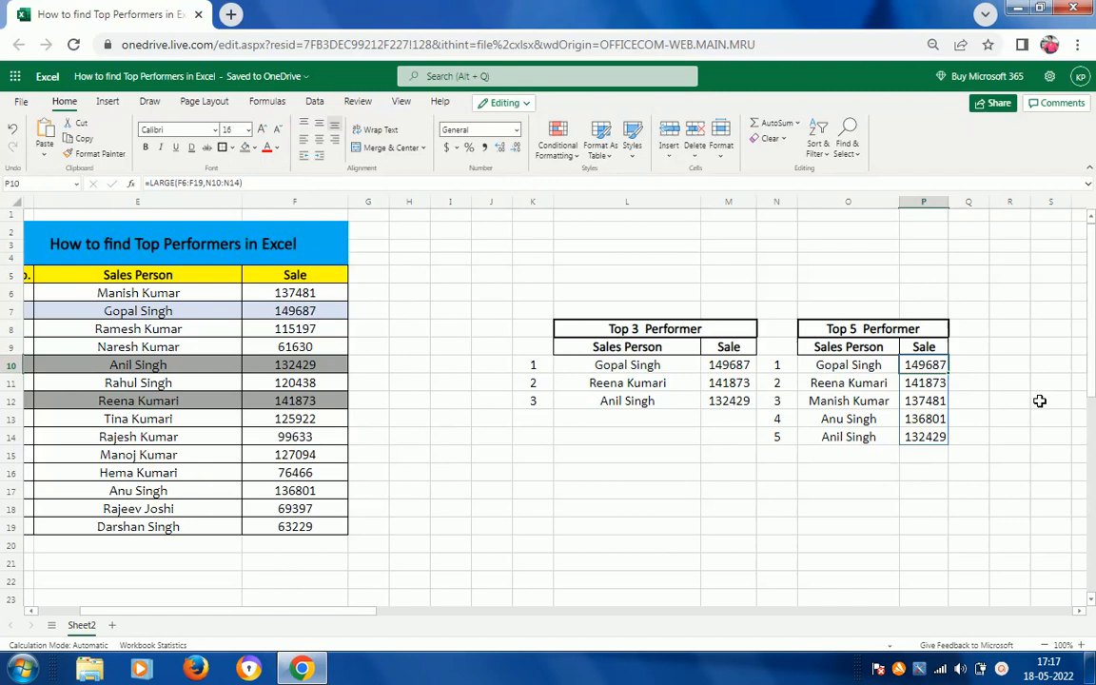
left_click(191, 280)
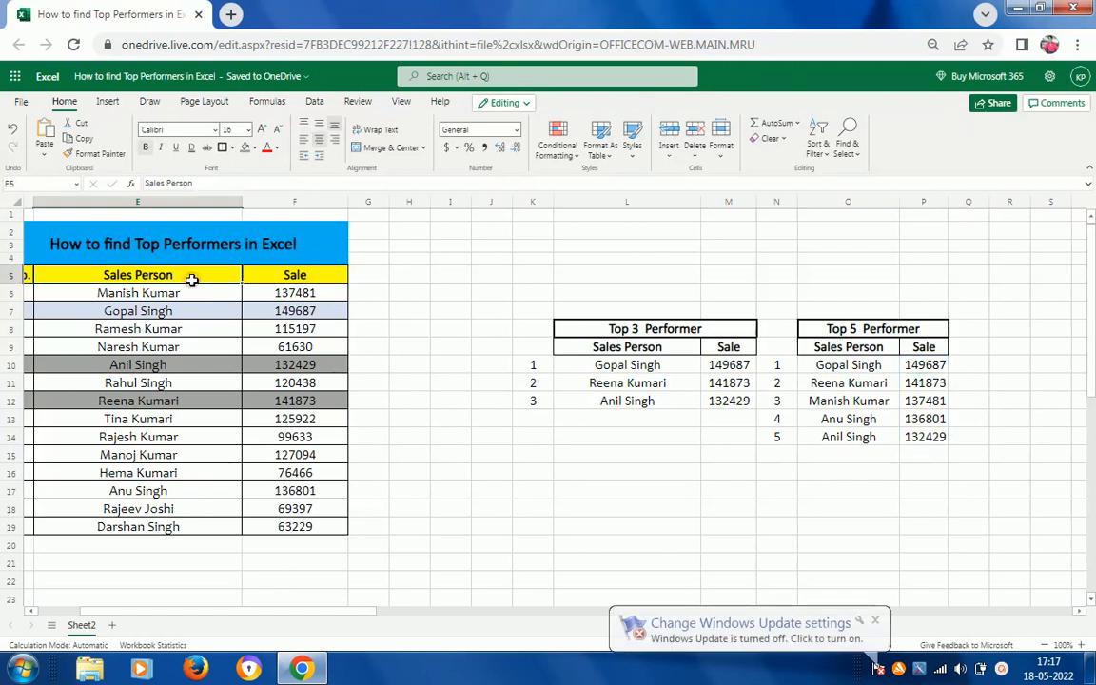
key("Left")
key("Right")
key("Down")
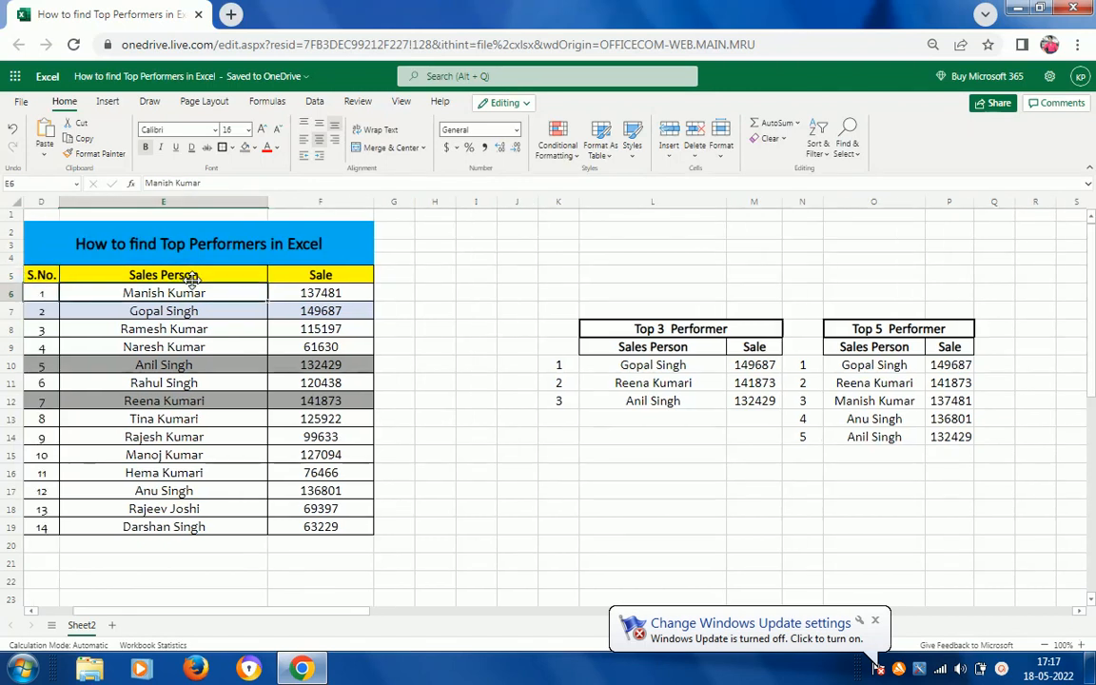
key("Right")
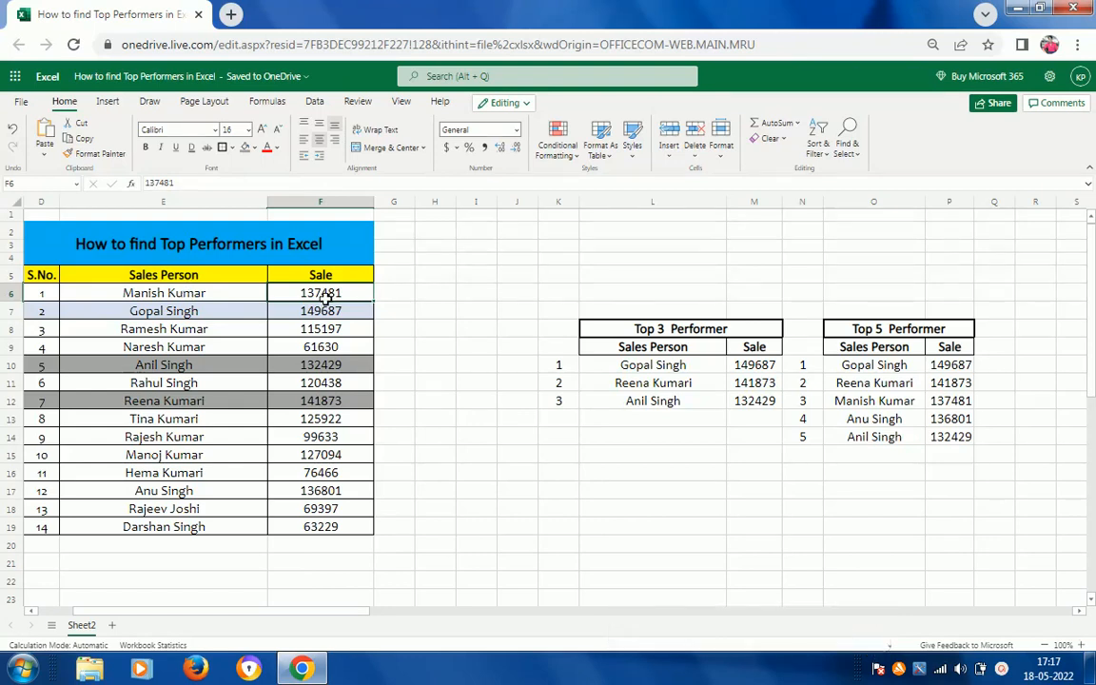
left_click(739, 366)
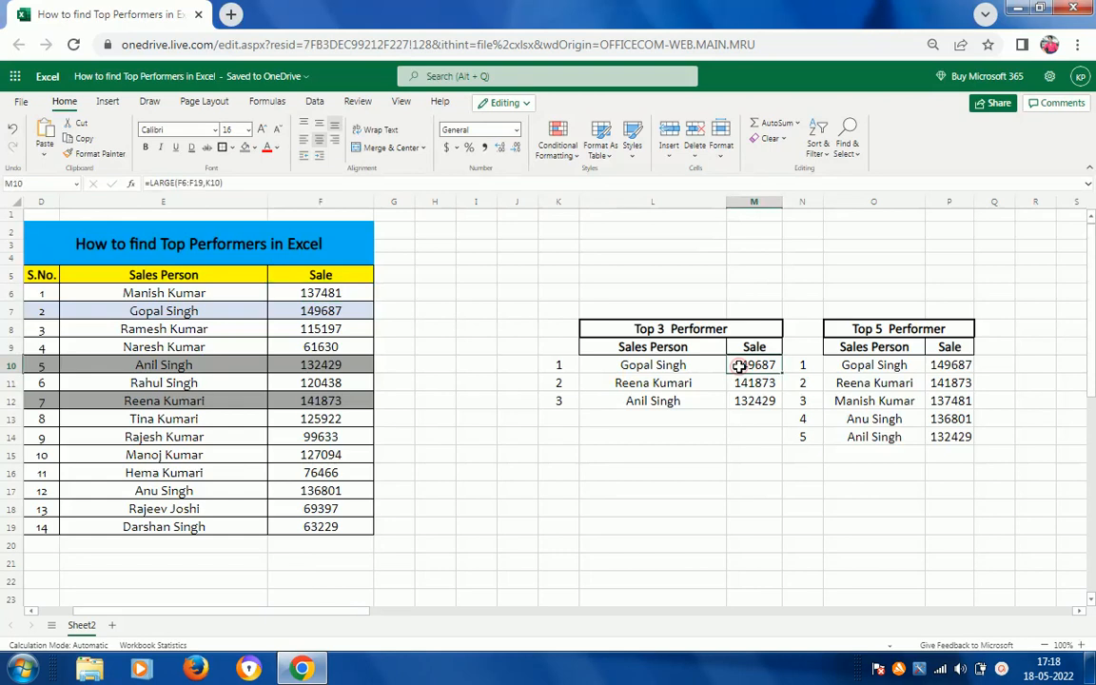
left_click(895, 334)
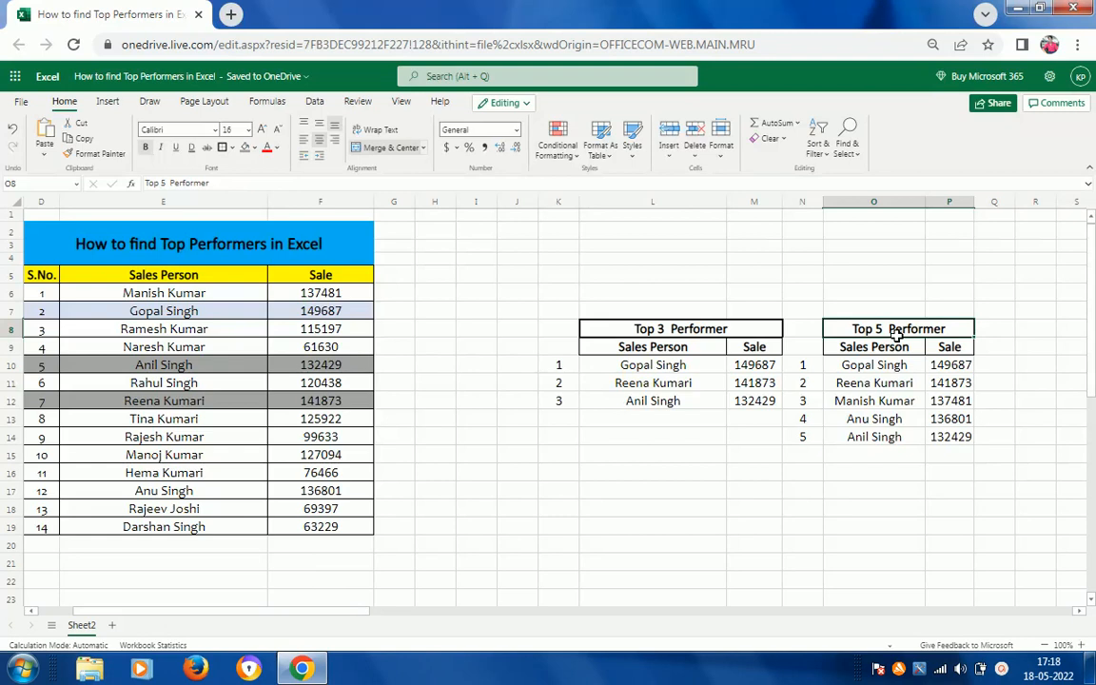
left_click(1001, 670)
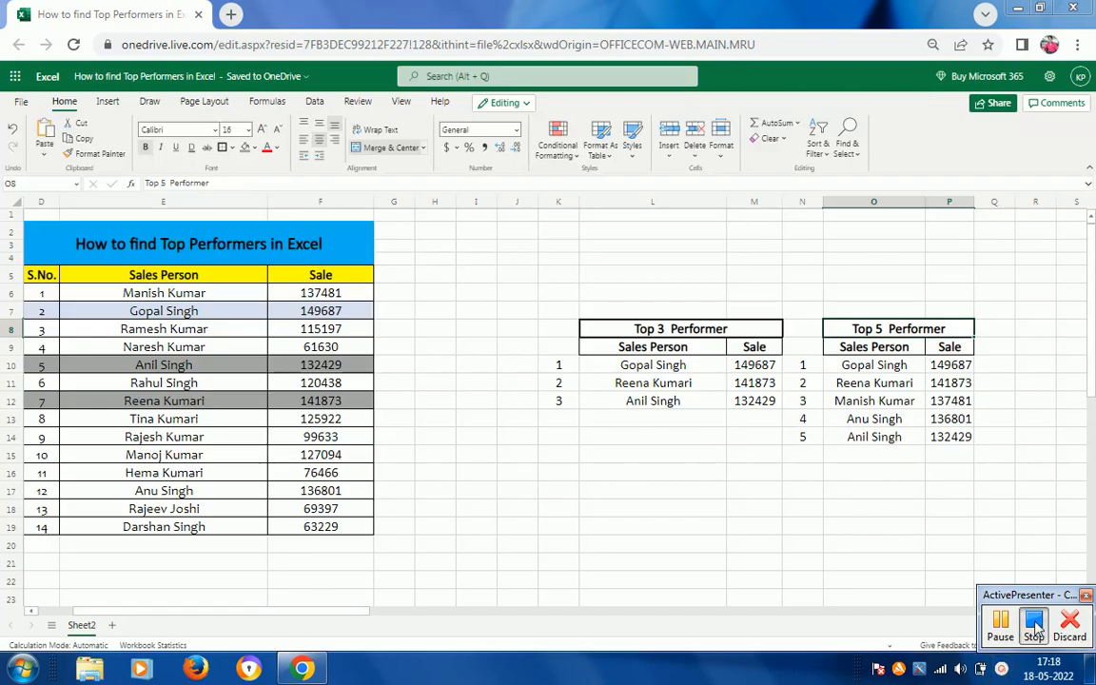